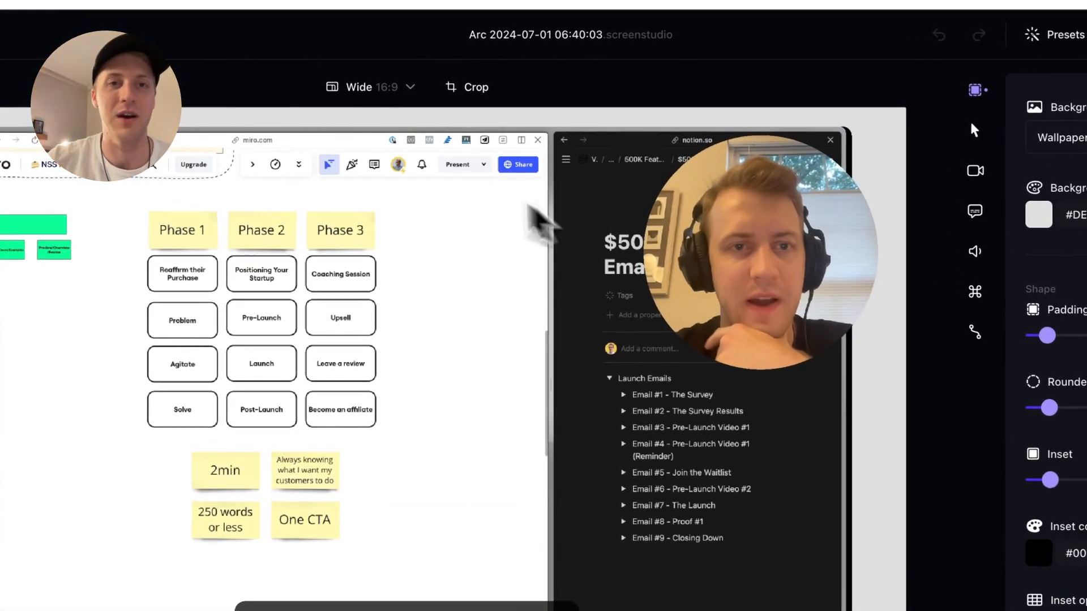
Keep the 16:9 aspect ratio and crop the top and left edges to 1667×909 at 60,101
click(410, 90)
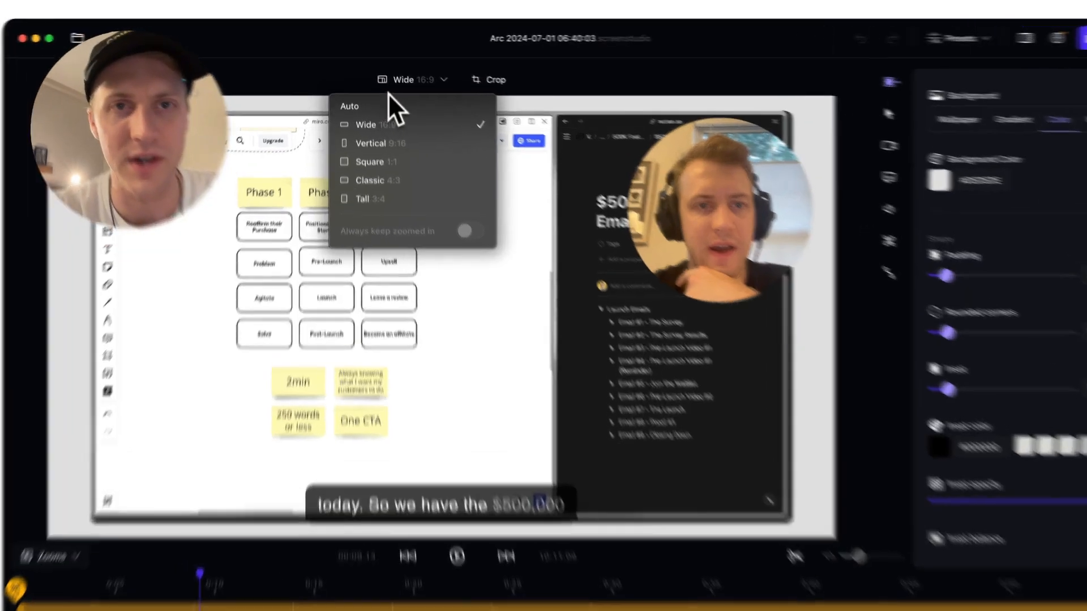
click(396, 71)
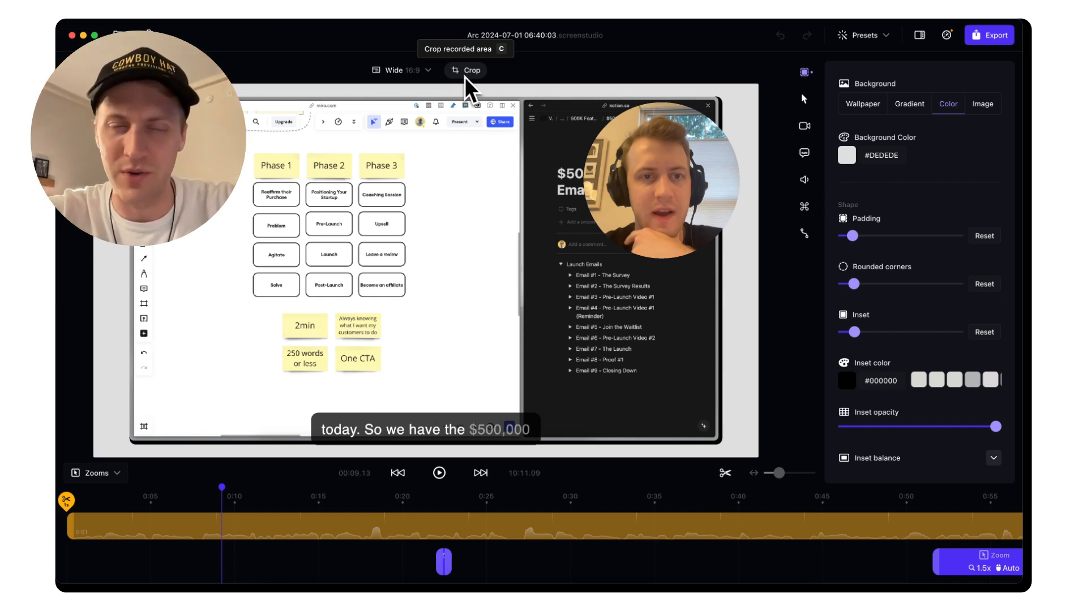
click(464, 74)
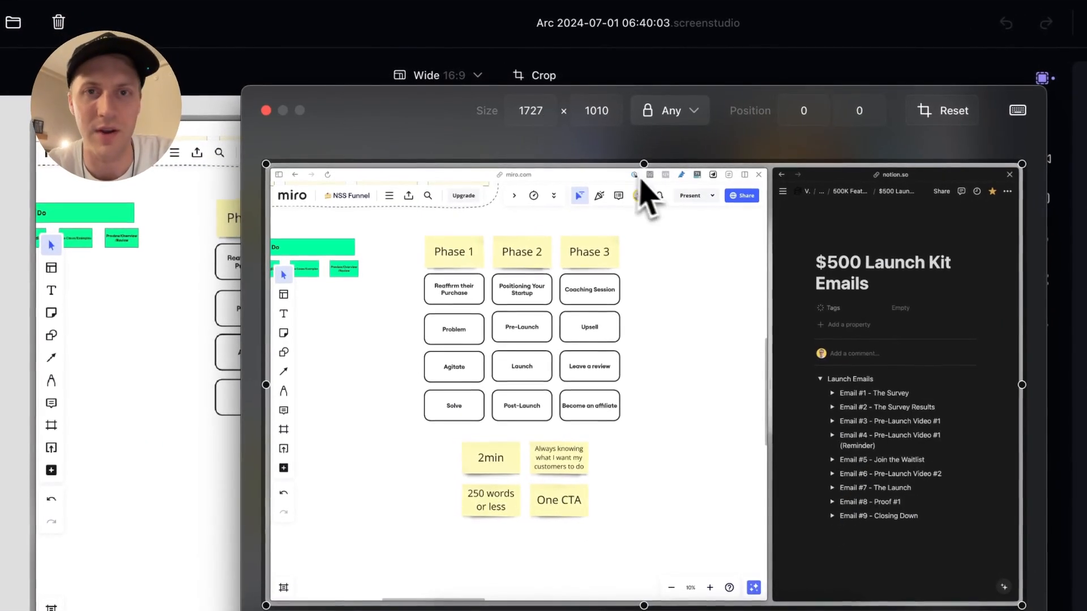
drag(644, 164, 646, 185)
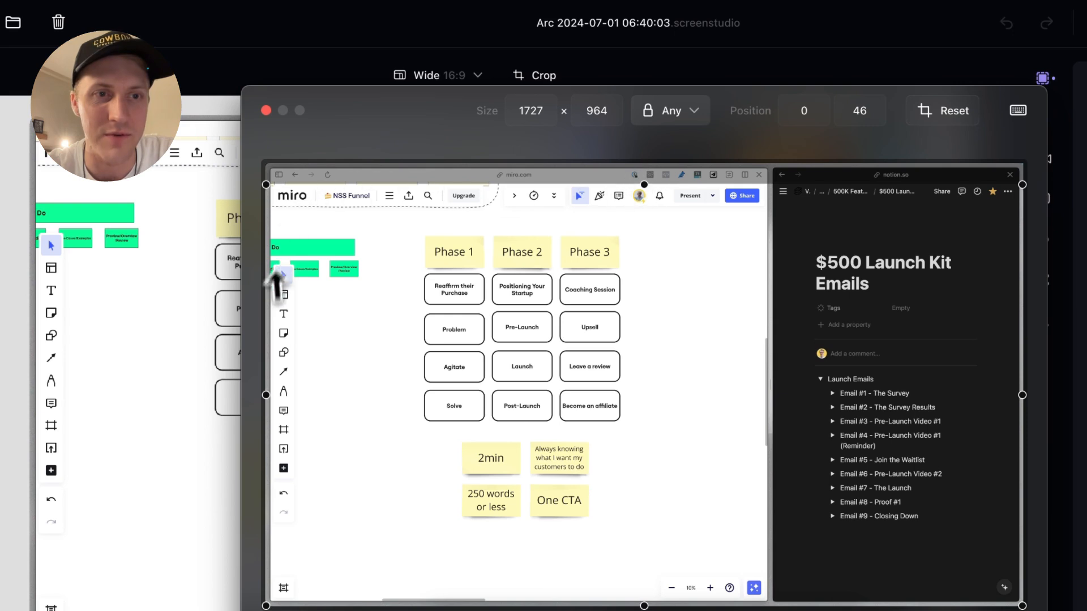
drag(266, 395, 295, 395)
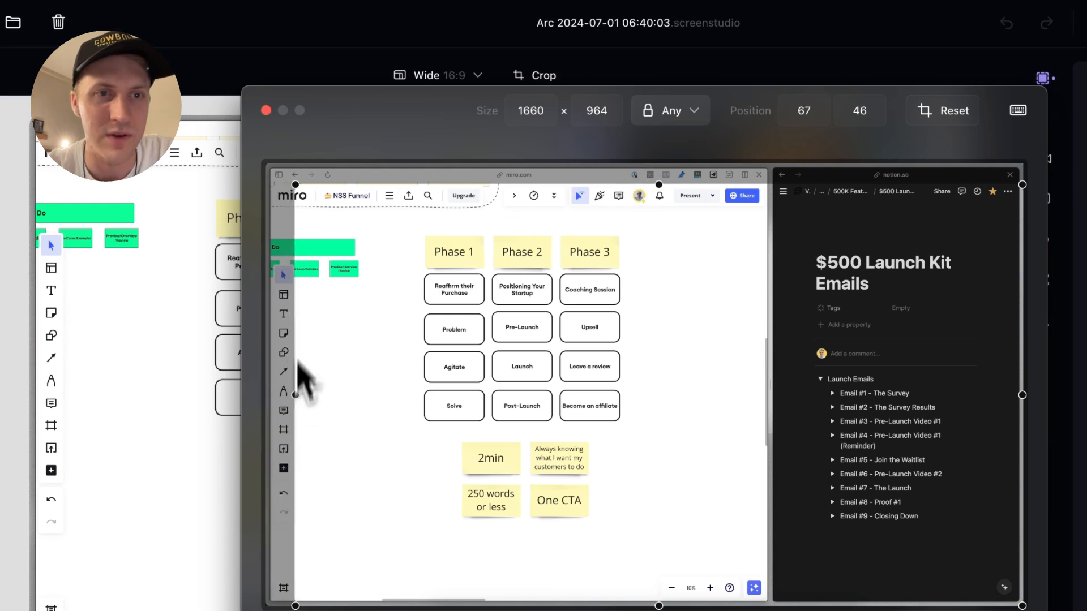
drag(295, 184, 293, 208)
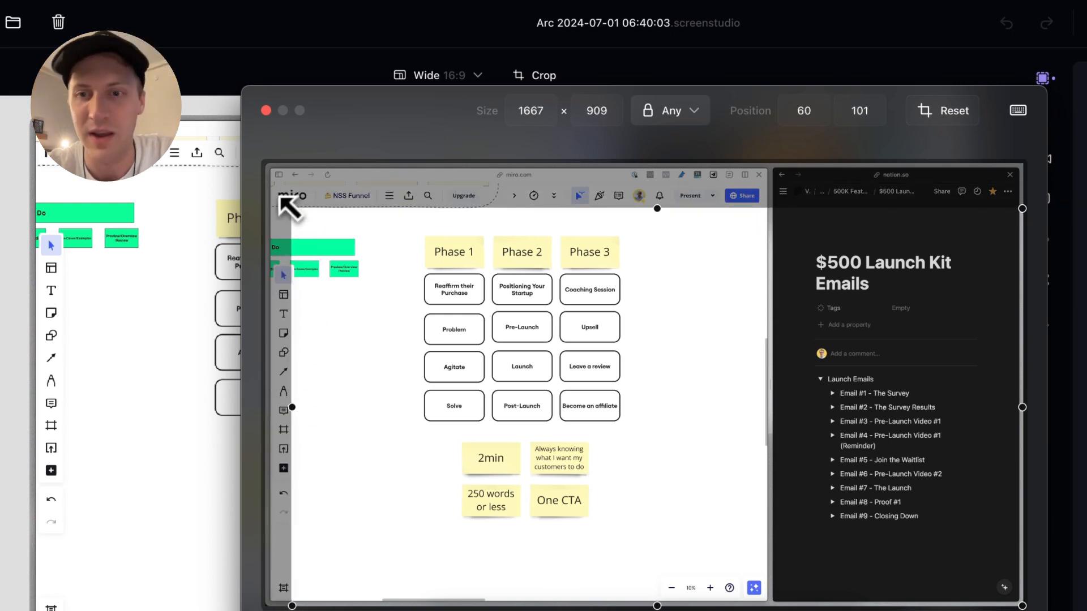
click(462, 531)
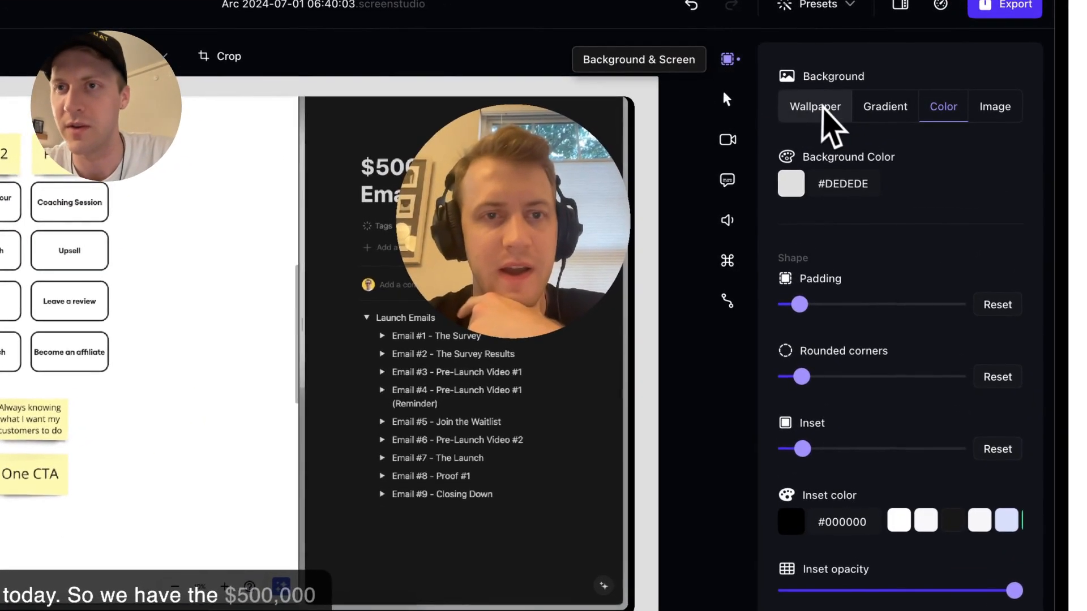
click(824, 109)
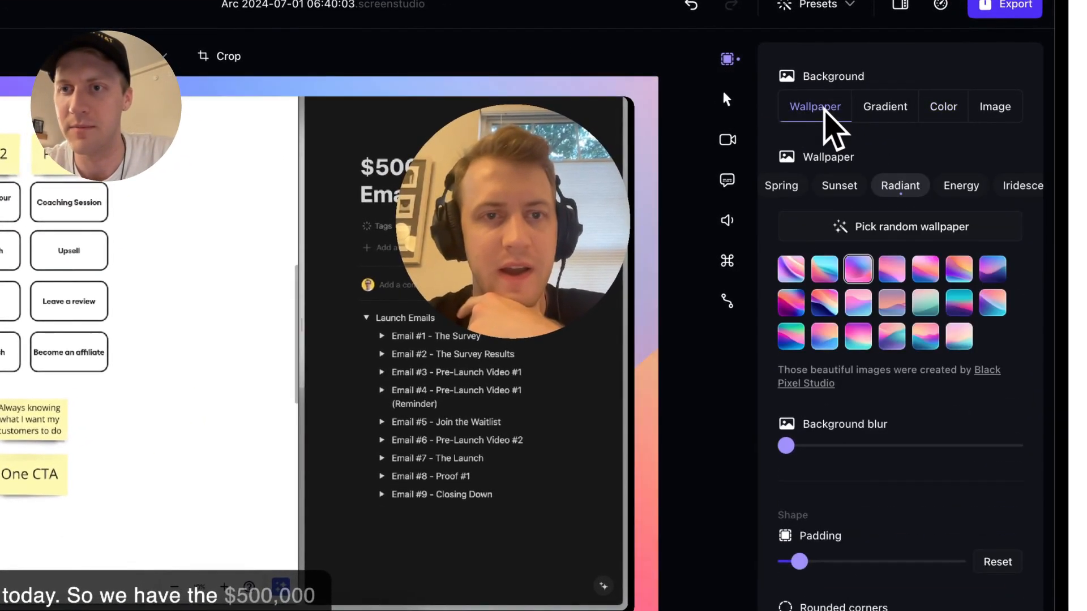
click(879, 199)
click(879, 197)
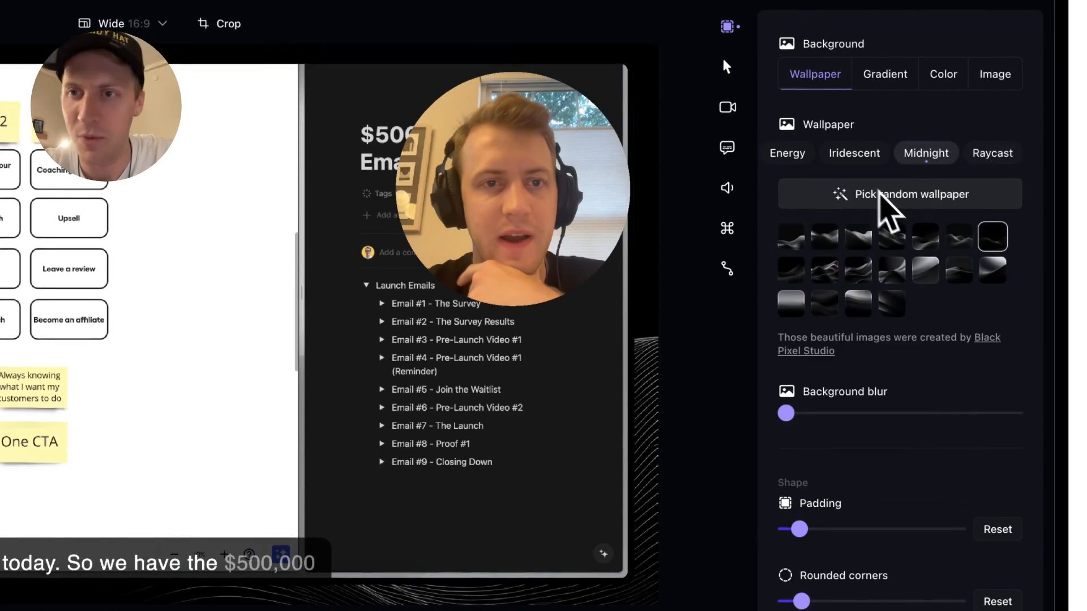
scroll(809, 155, left, 5)
scroll(811, 156, left, 2)
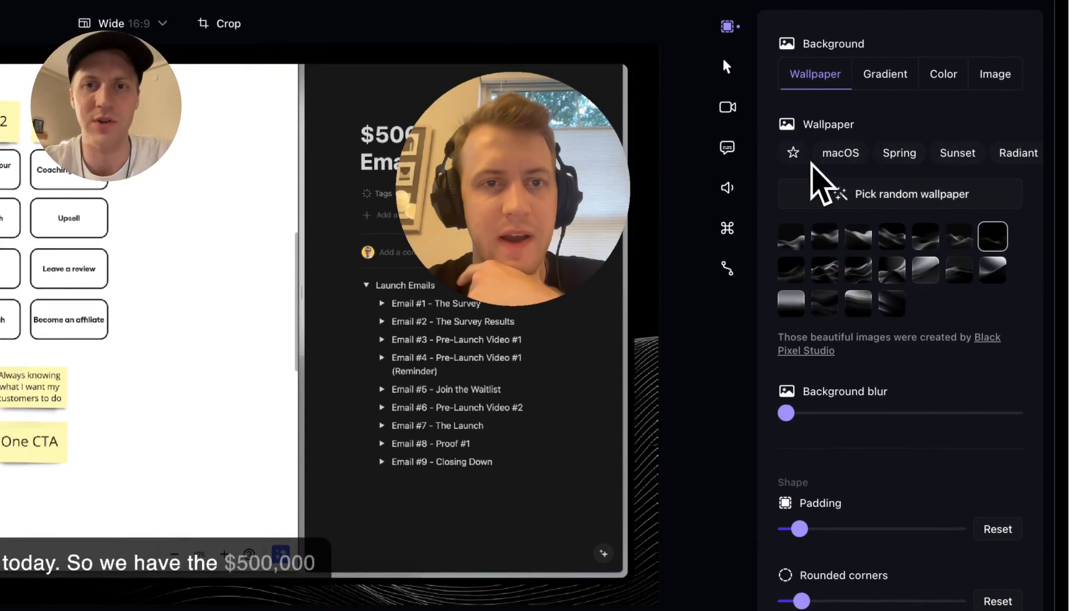
click(838, 154)
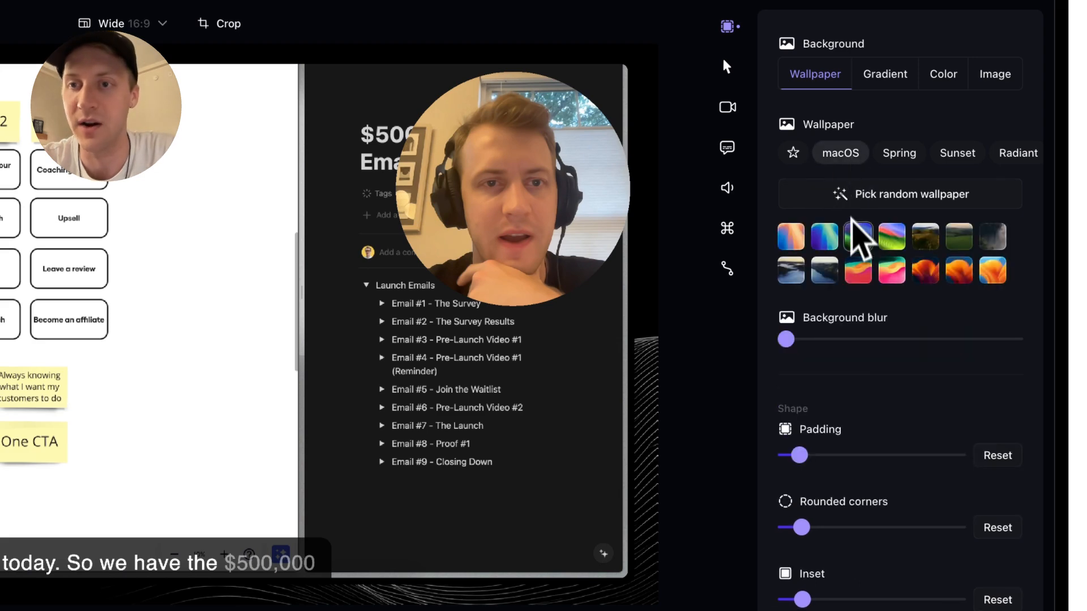
click(858, 270)
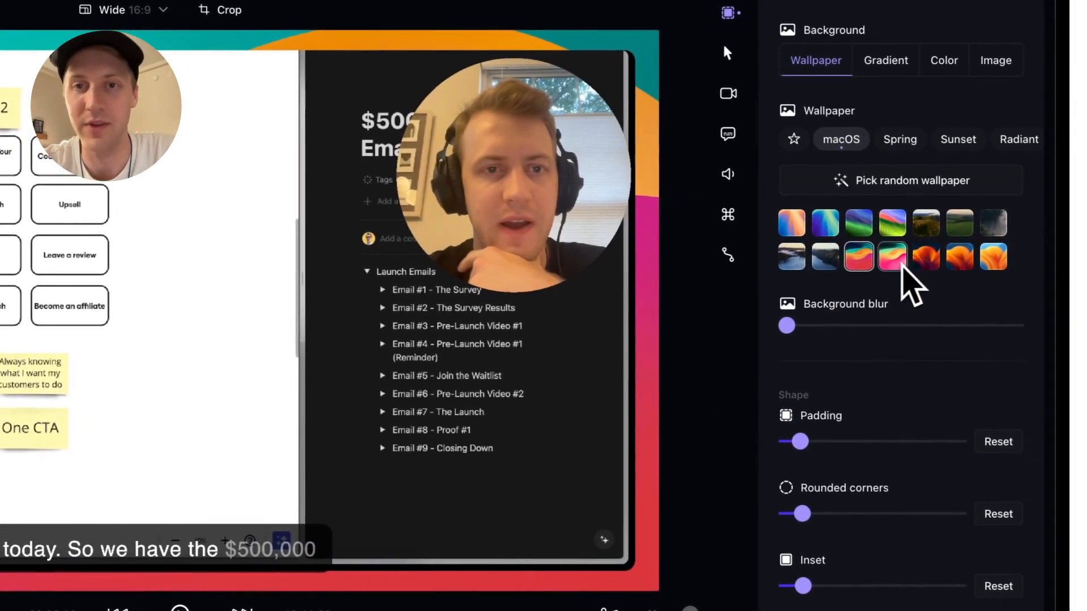
click(964, 274)
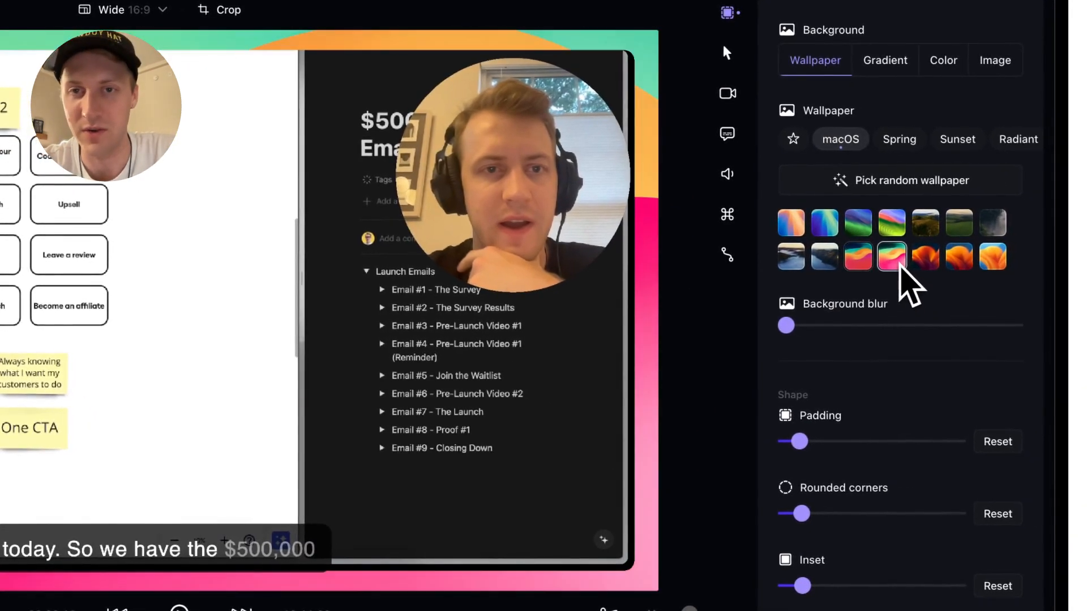
click(932, 261)
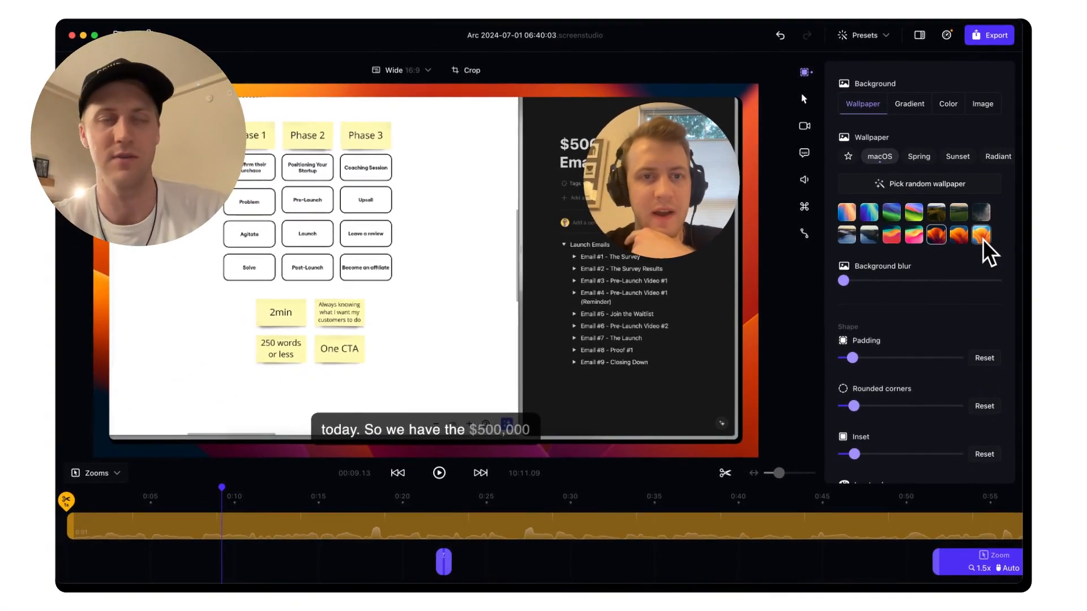
click(983, 239)
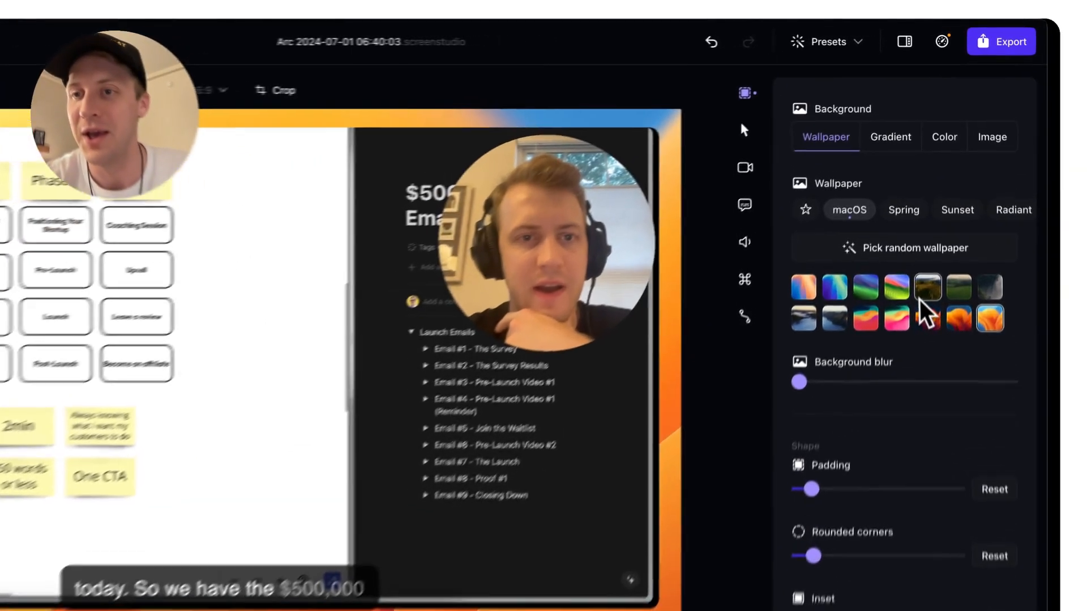
click(932, 217)
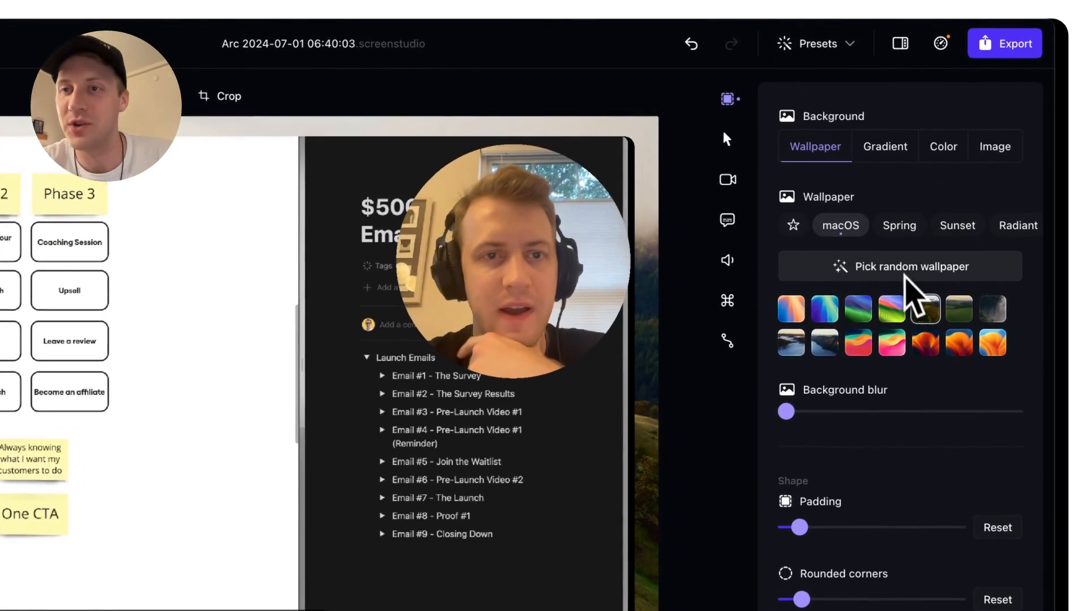
click(894, 233)
scroll(893, 232, right, 3)
click(893, 231)
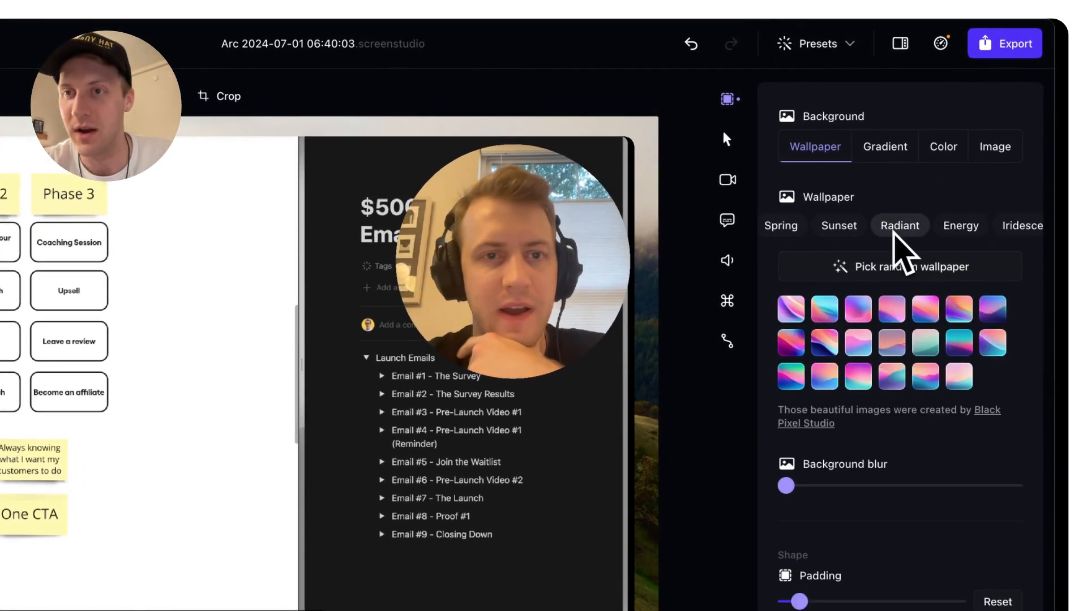
click(857, 227)
scroll(901, 235, right, 5)
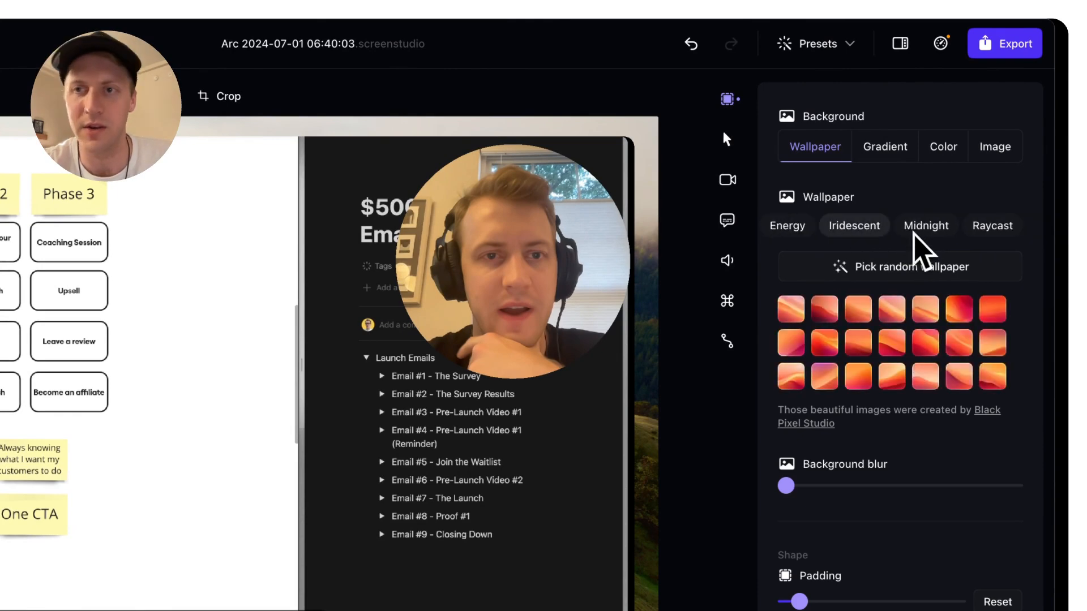
click(908, 234)
click(890, 264)
click(888, 264)
click(889, 264)
click(889, 263)
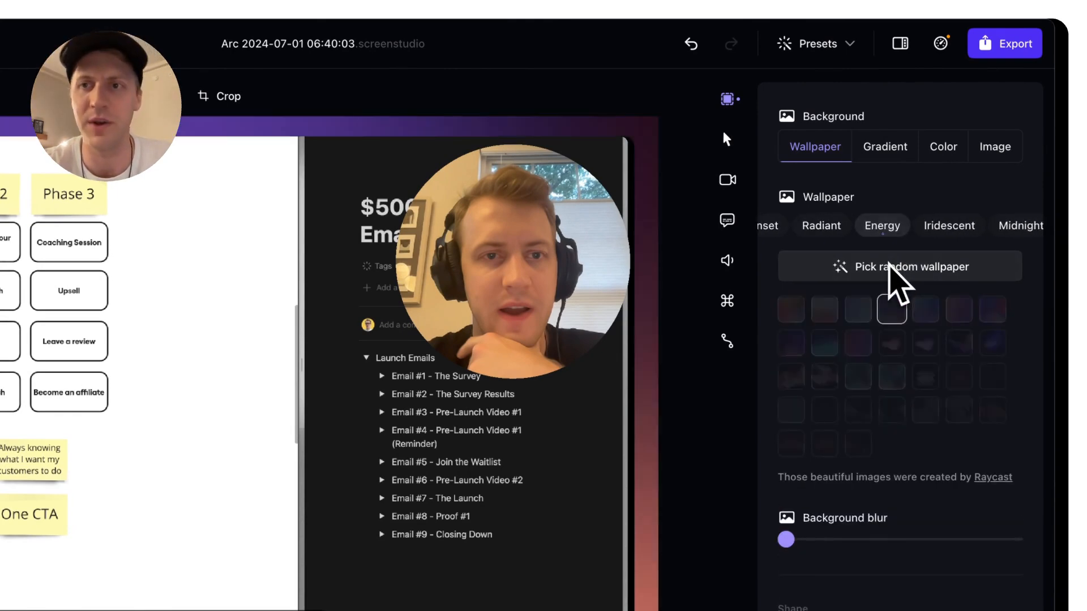
click(885, 148)
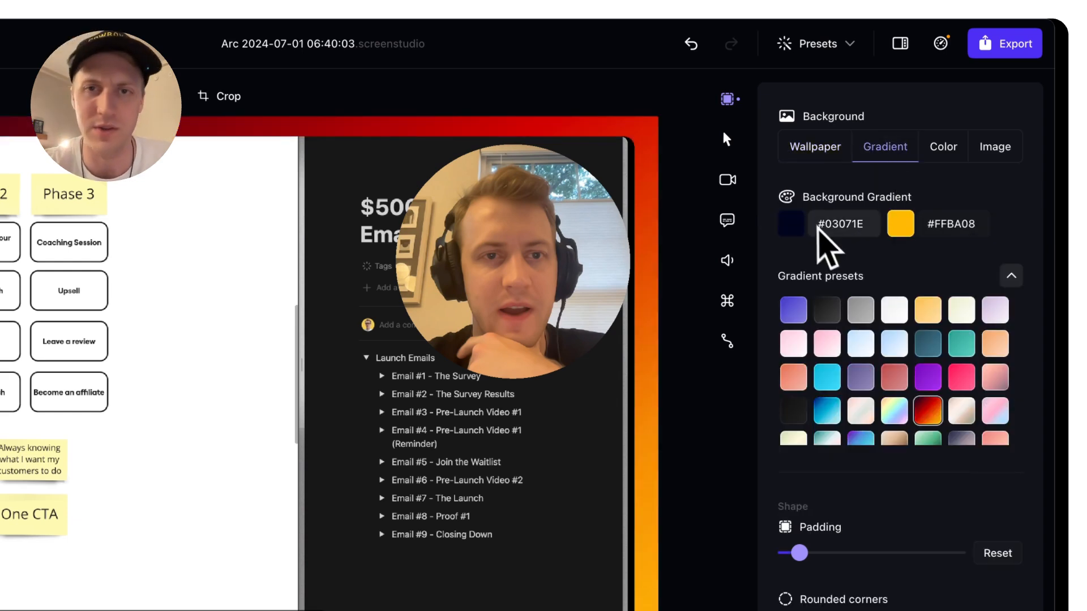
click(944, 151)
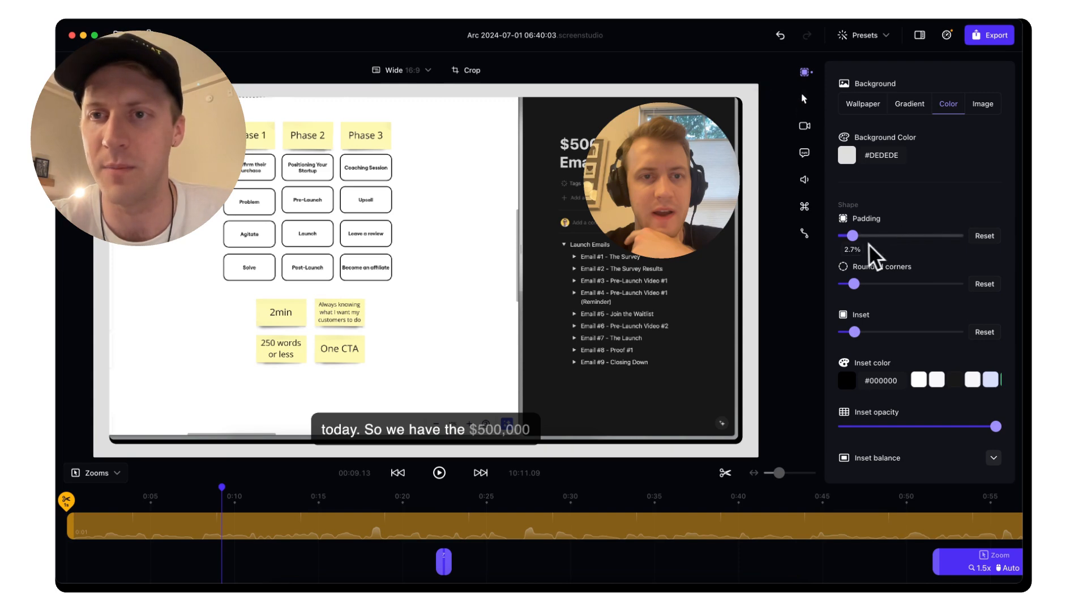
Increase the padding around the recording and round its corners more
mouse_move(853, 236)
mouse_down()
mouse_move(879, 240)
mouse_move(842, 243)
mouse_move(885, 235)
mouse_move(862, 239)
mouse_up()
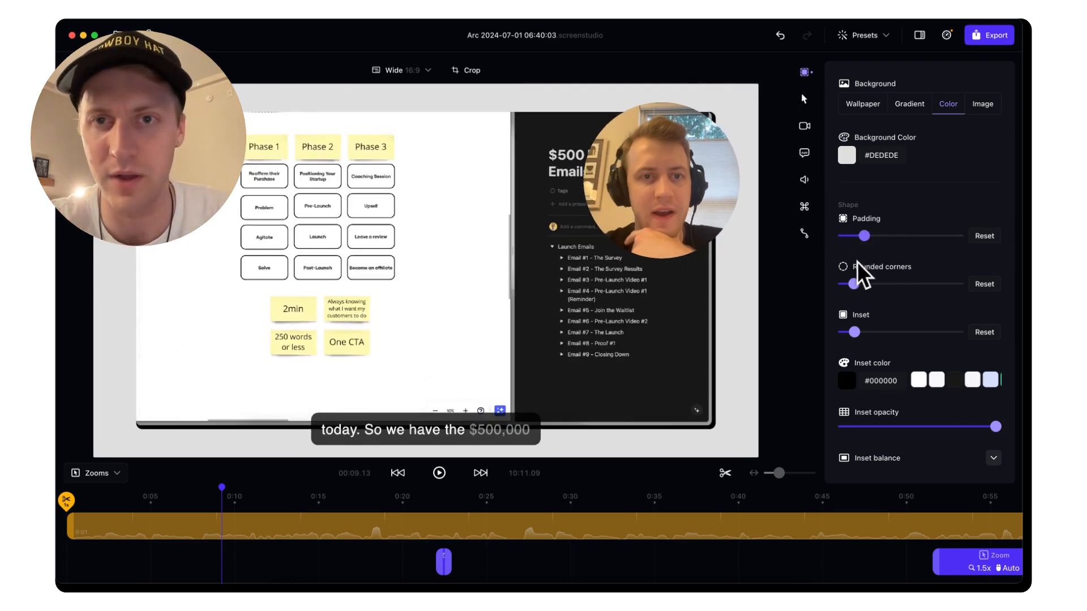
scroll(858, 262, down, 1)
mouse_move(857, 263)
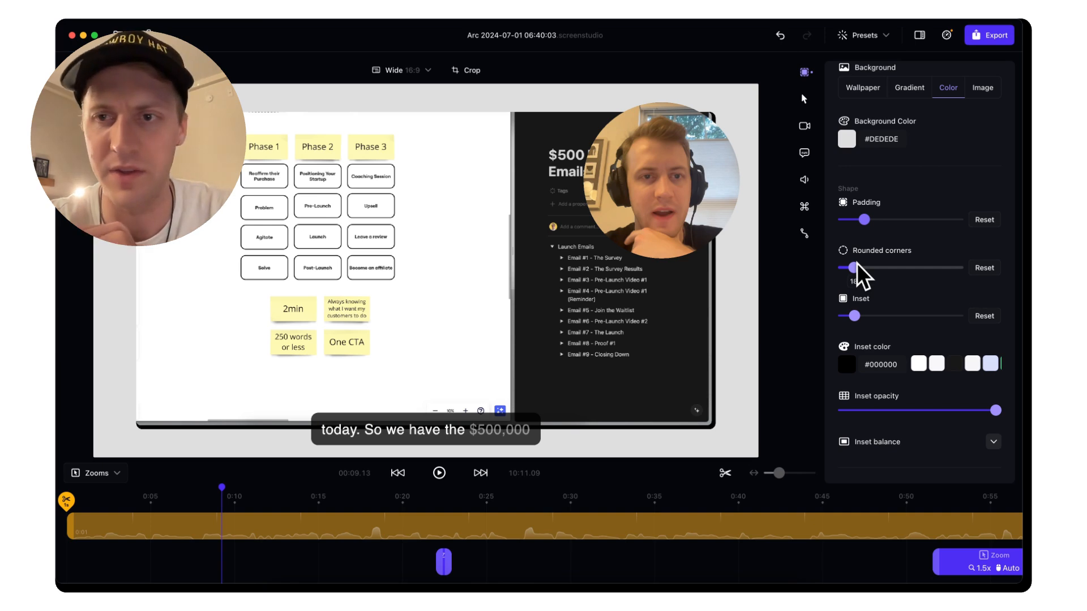
mouse_move(857, 268)
mouse_down()
mouse_move(922, 277)
mouse_move(875, 289)
mouse_move(966, 297)
mouse_move(816, 268)
mouse_move(873, 265)
mouse_move(839, 261)
mouse_move(851, 266)
mouse_up()
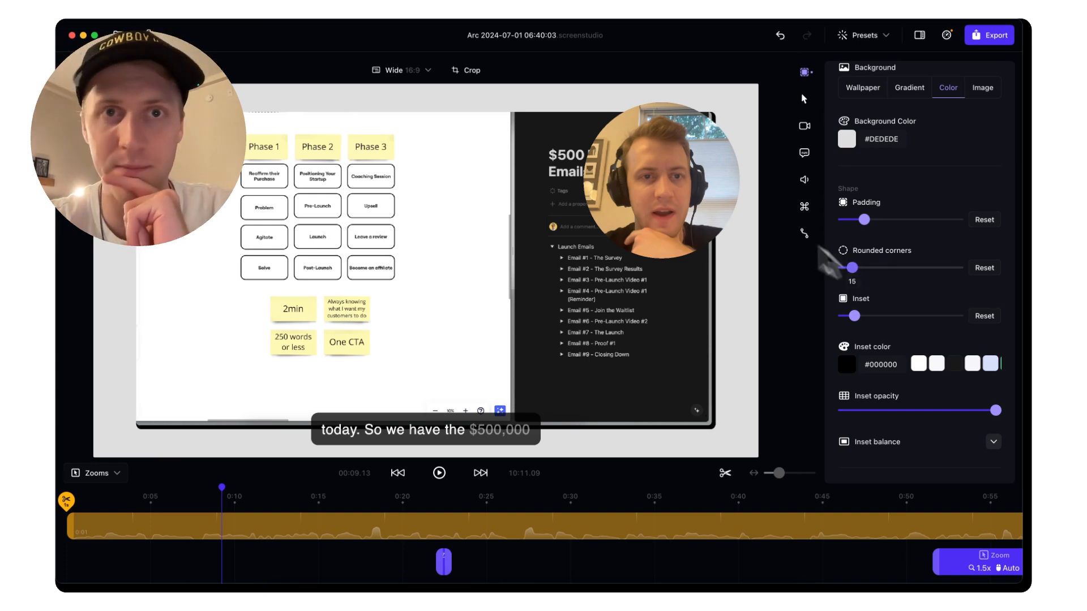
Discard a trial crop reset to keep the existing crop, then thicken the inset border
click(484, 73)
click(580, 456)
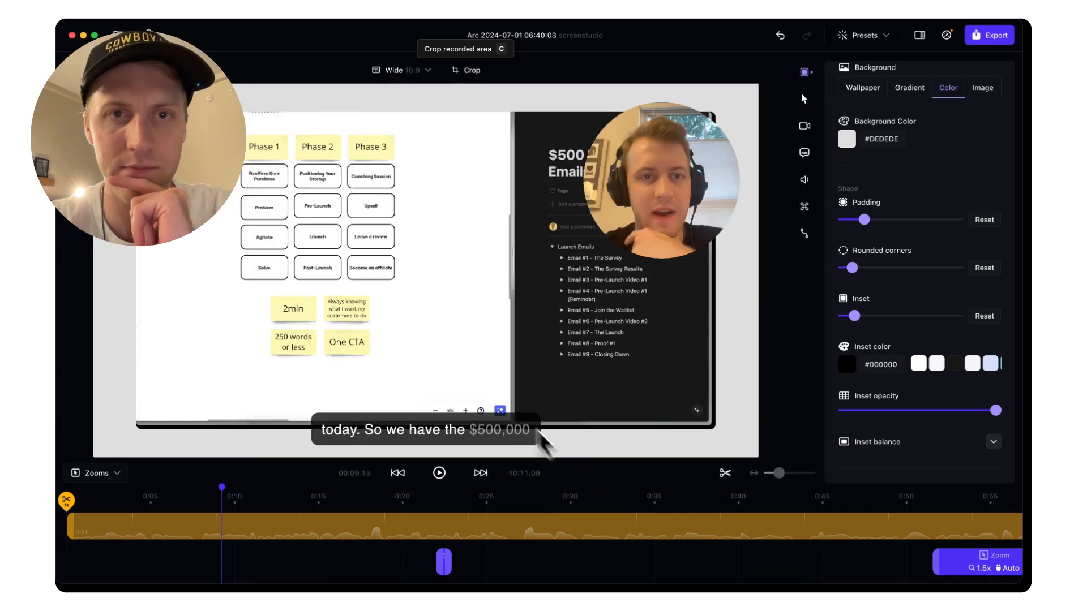
click(473, 70)
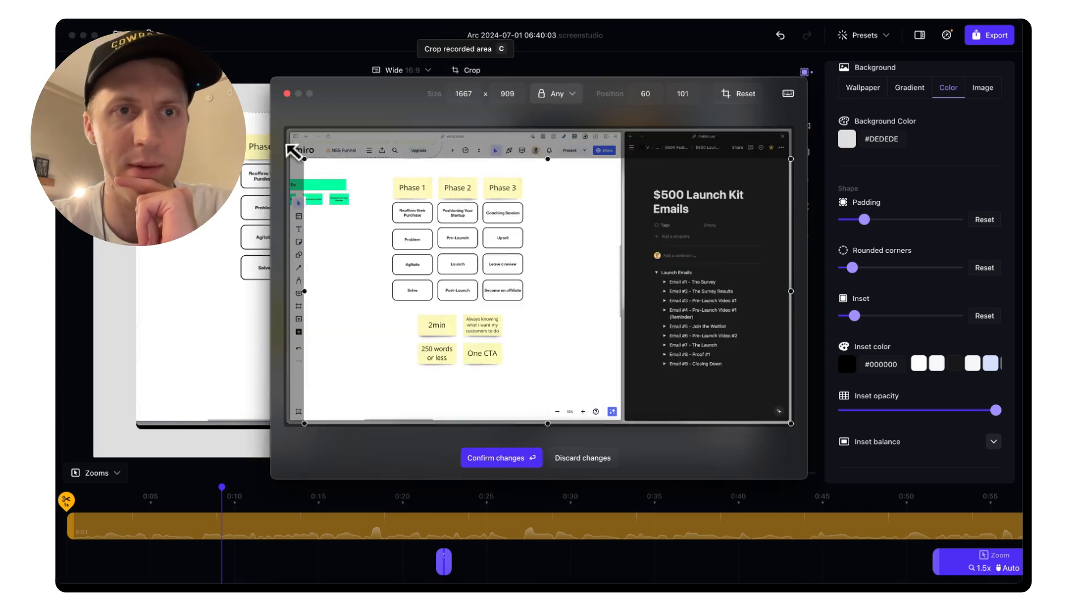
drag(290, 148, 286, 130)
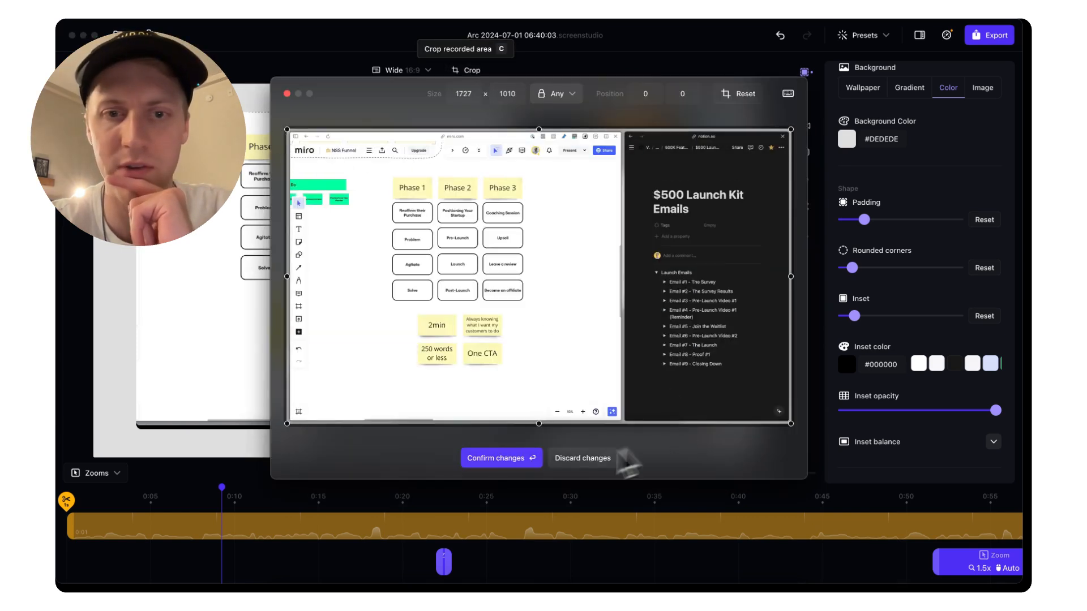
click(594, 458)
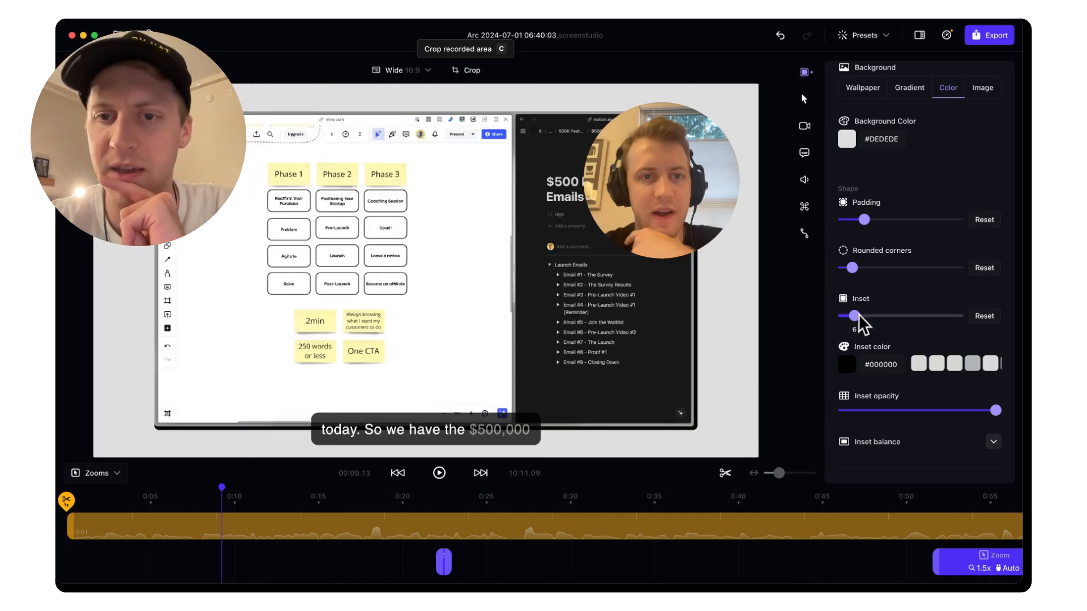
mouse_move(860, 315)
mouse_down()
mouse_move(927, 323)
mouse_move(848, 325)
mouse_up()
Make the inset border red and thicken it
click(847, 365)
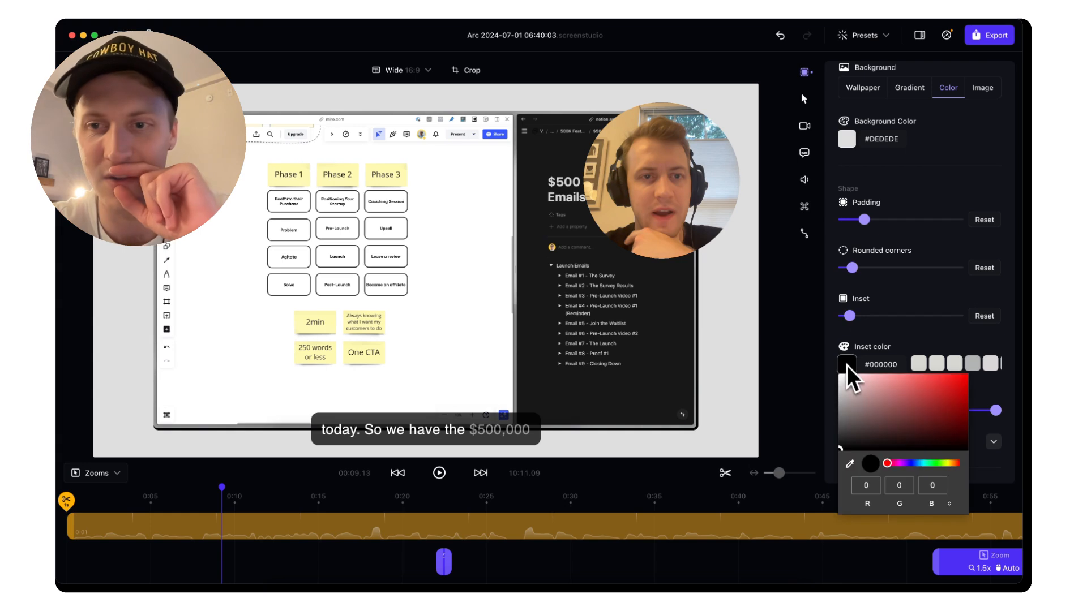
drag(926, 452, 960, 368)
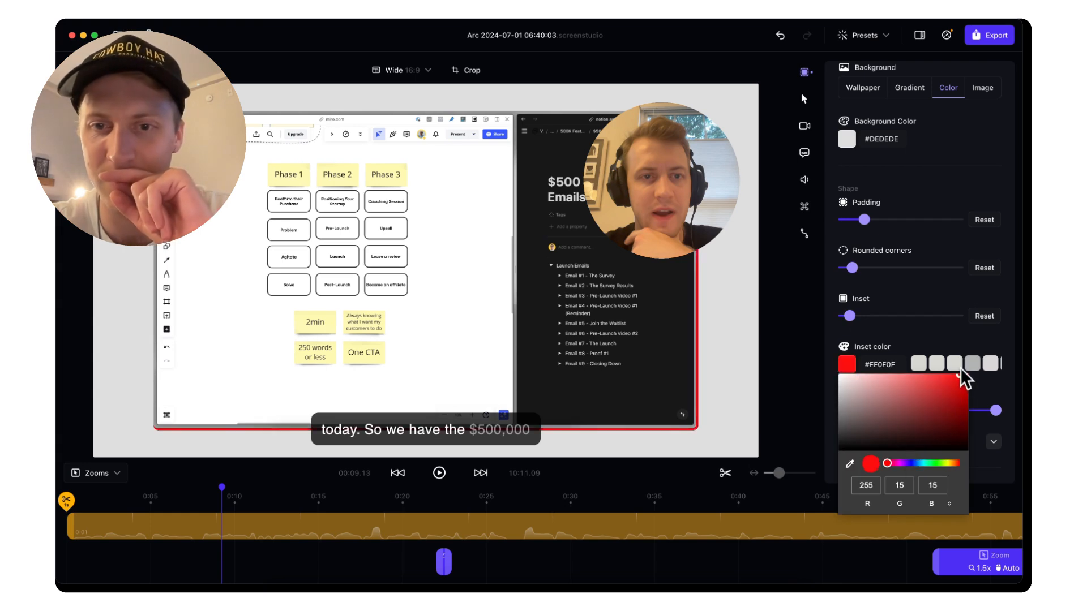
click(906, 336)
mouse_move(853, 316)
mouse_down()
mouse_move(895, 320)
mouse_move(841, 321)
mouse_up()
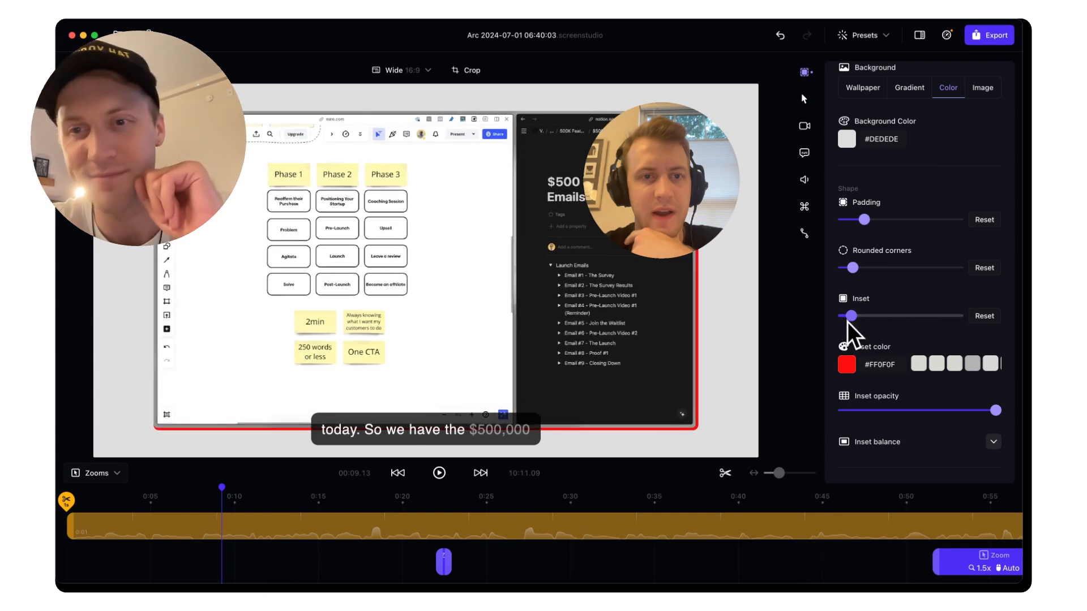
Change the inset colour to dark grey #444040 and add a strong drop shadow
click(847, 365)
click(849, 430)
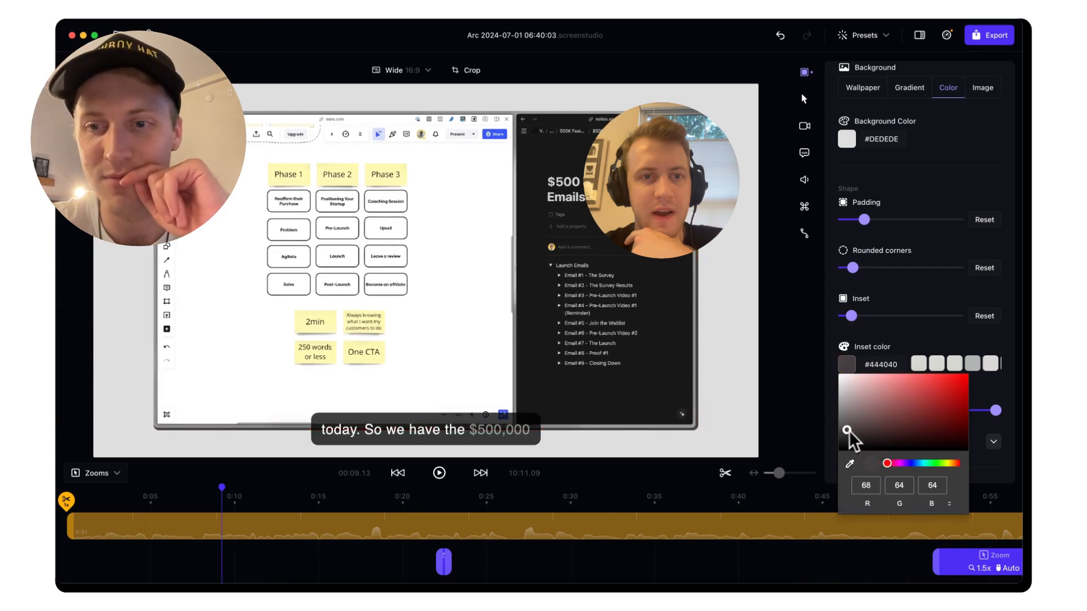
click(901, 336)
scroll(891, 346, down, 3)
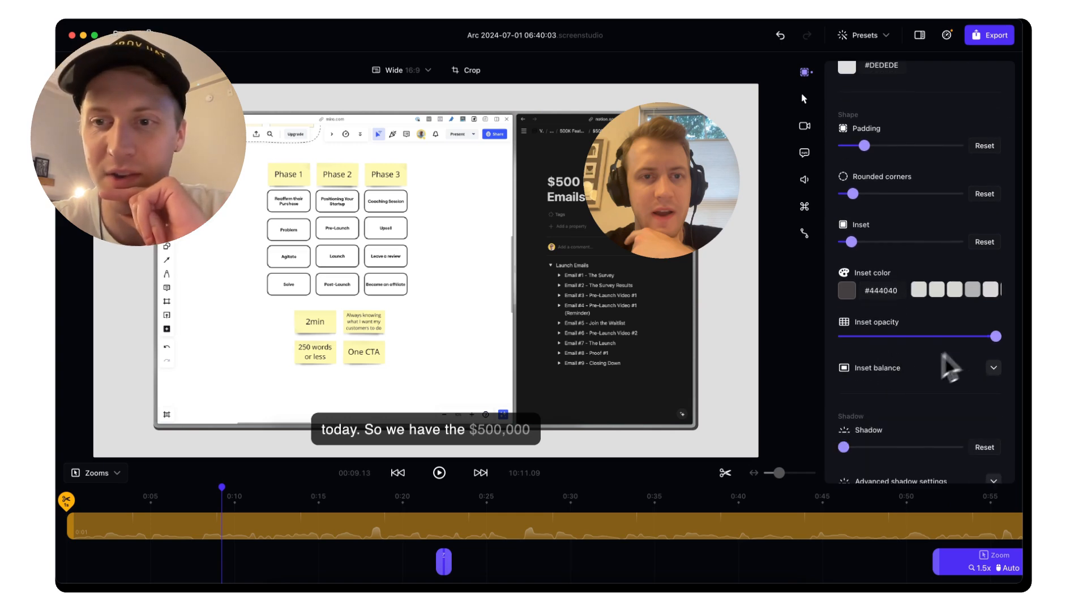
drag(846, 426, 952, 440)
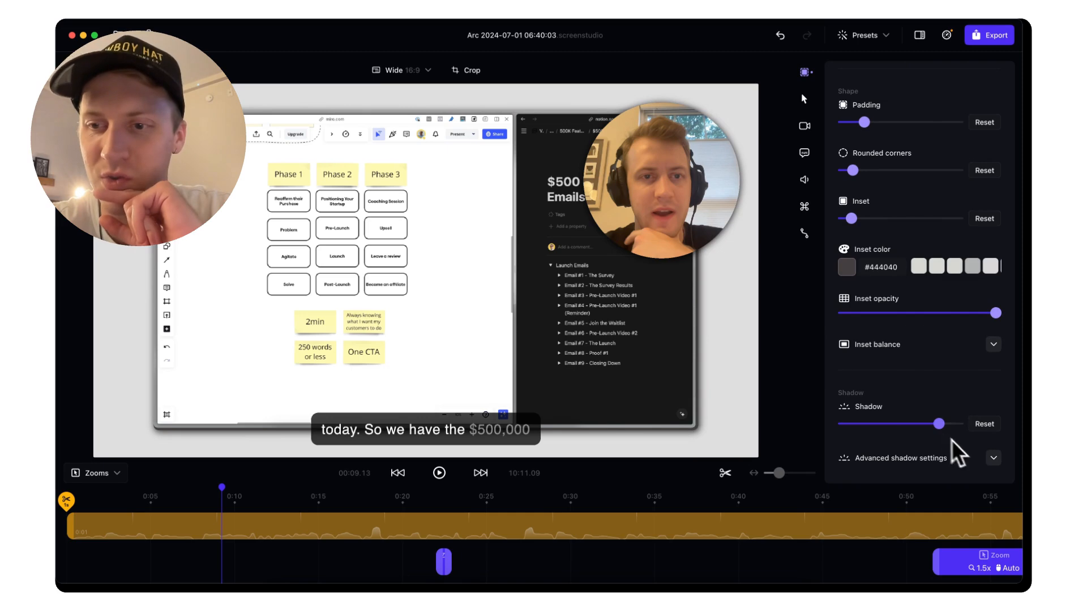
Expand the advanced shadow options and experiment with distance, angle, blur and strength
click(992, 459)
drag(849, 379, 895, 420)
drag(845, 458, 949, 460)
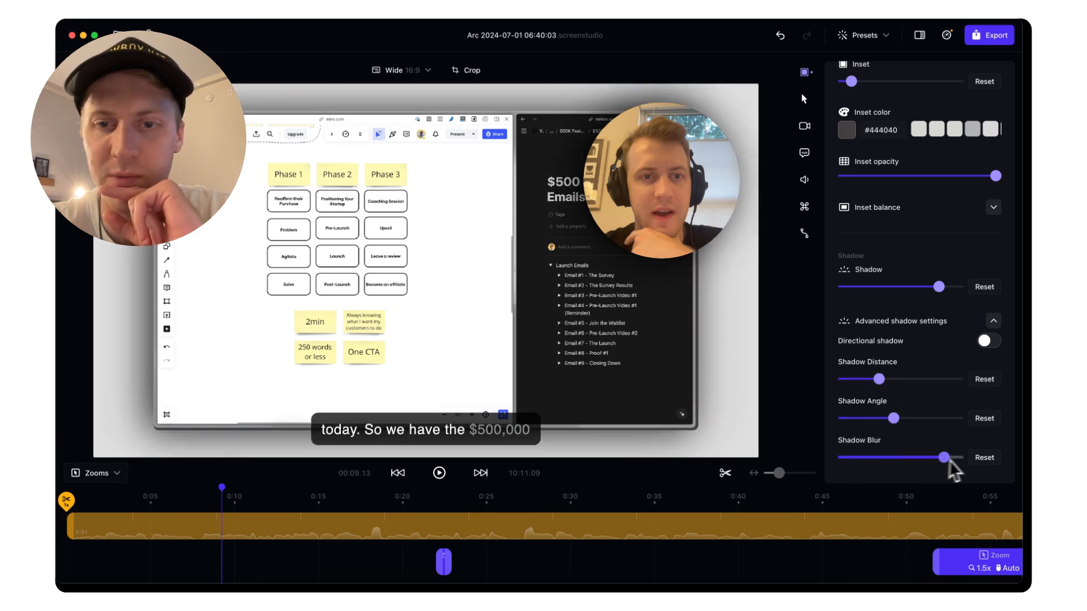
click(985, 458)
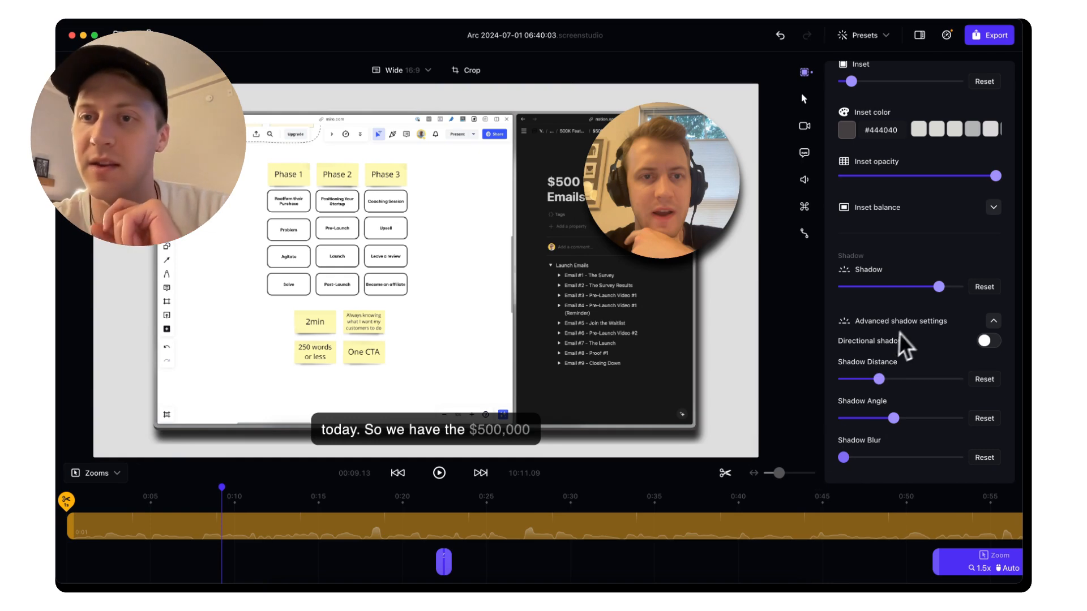
drag(938, 287, 886, 313)
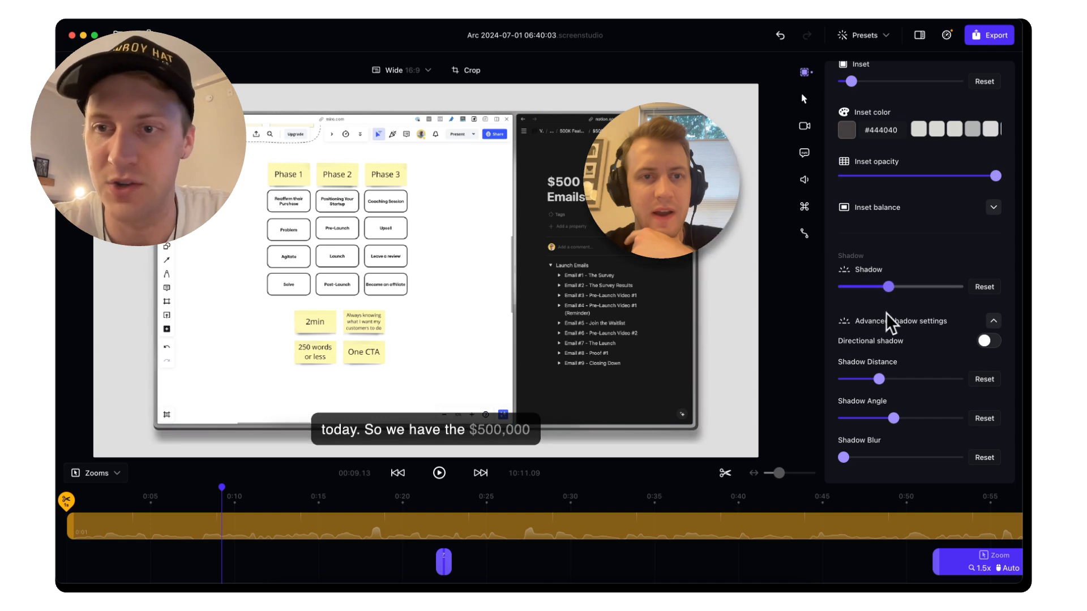
click(984, 287)
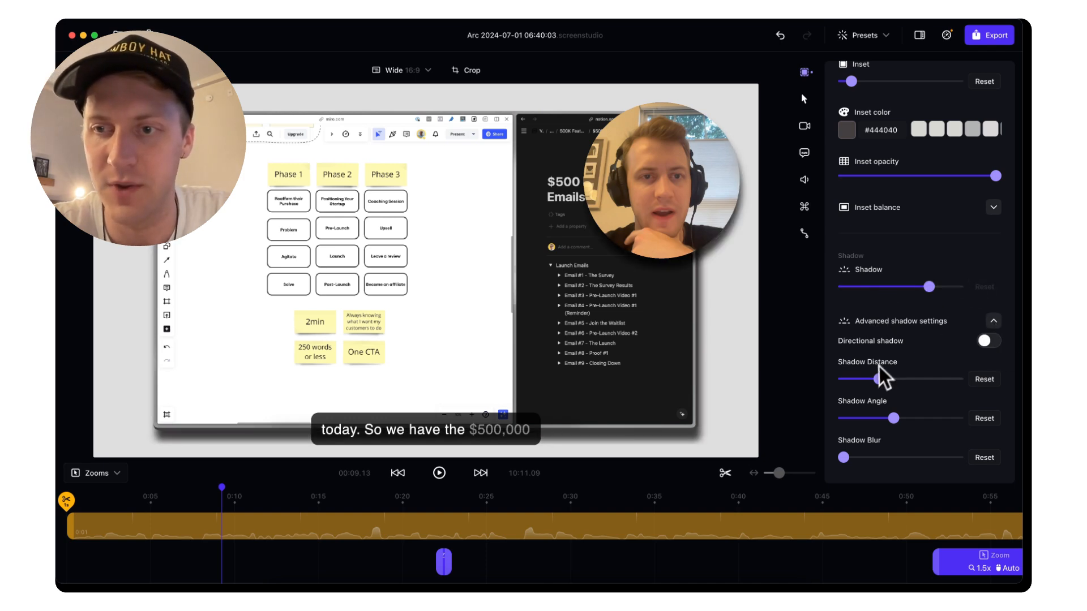
drag(879, 379, 793, 384)
Try a sharp directional shadow, then turn directional off and set the shadow to zero
click(989, 340)
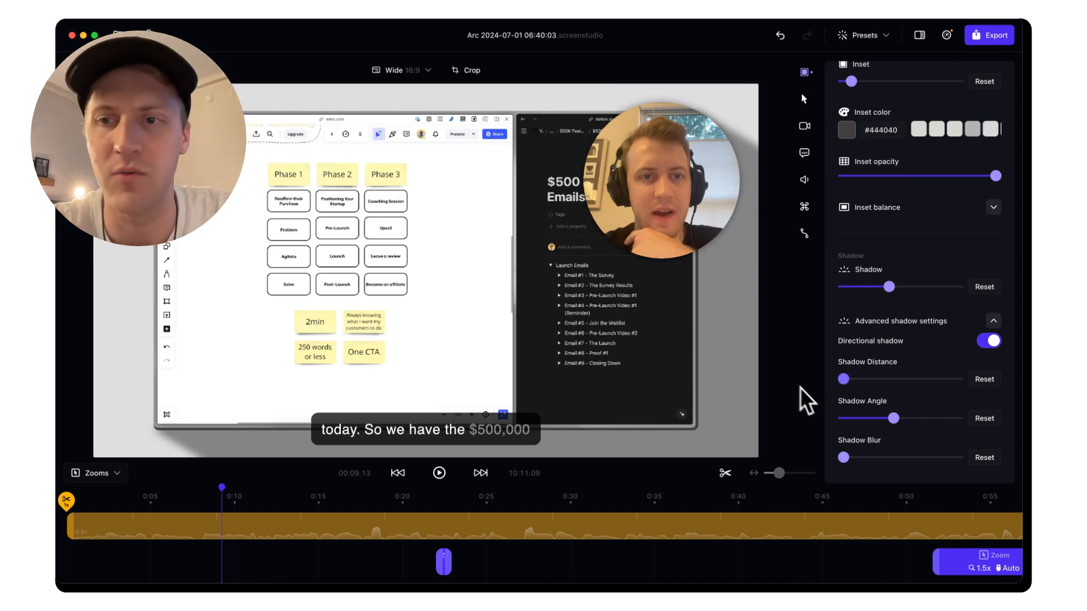
drag(932, 459, 810, 483)
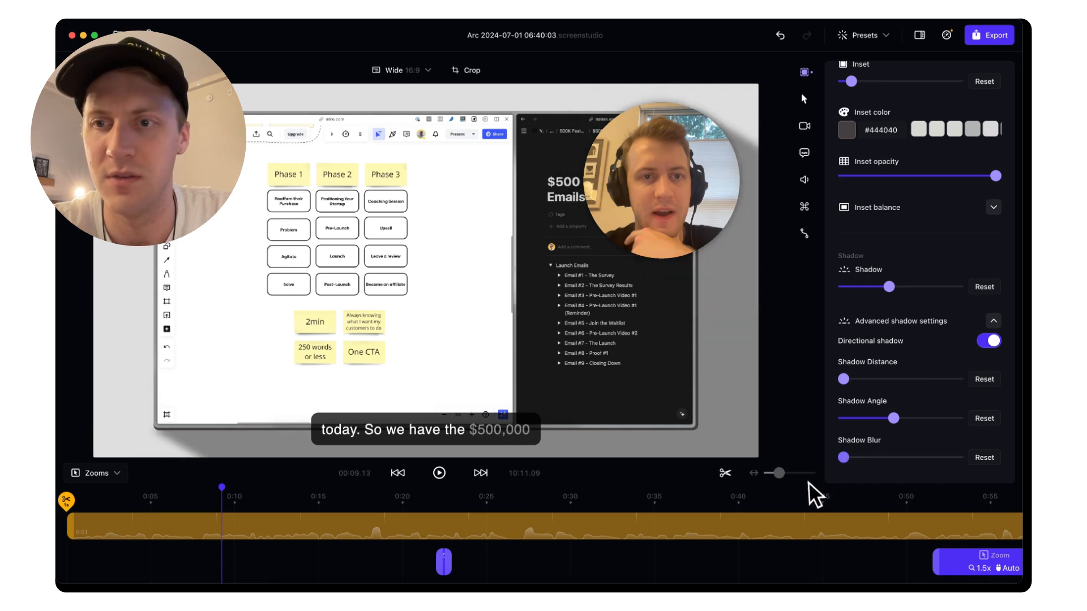
click(940, 287)
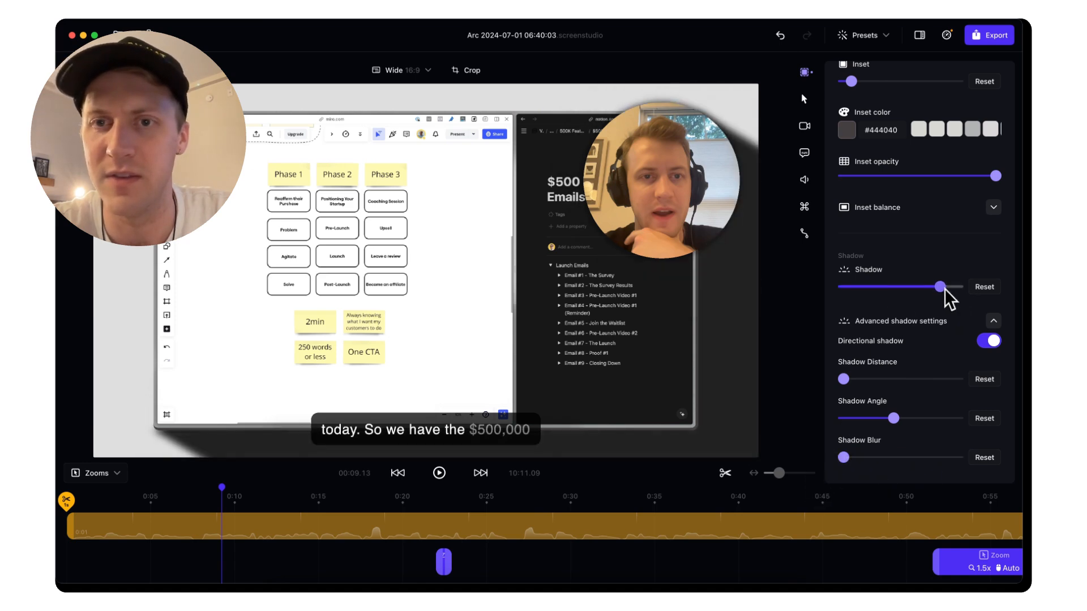
drag(893, 418, 862, 419)
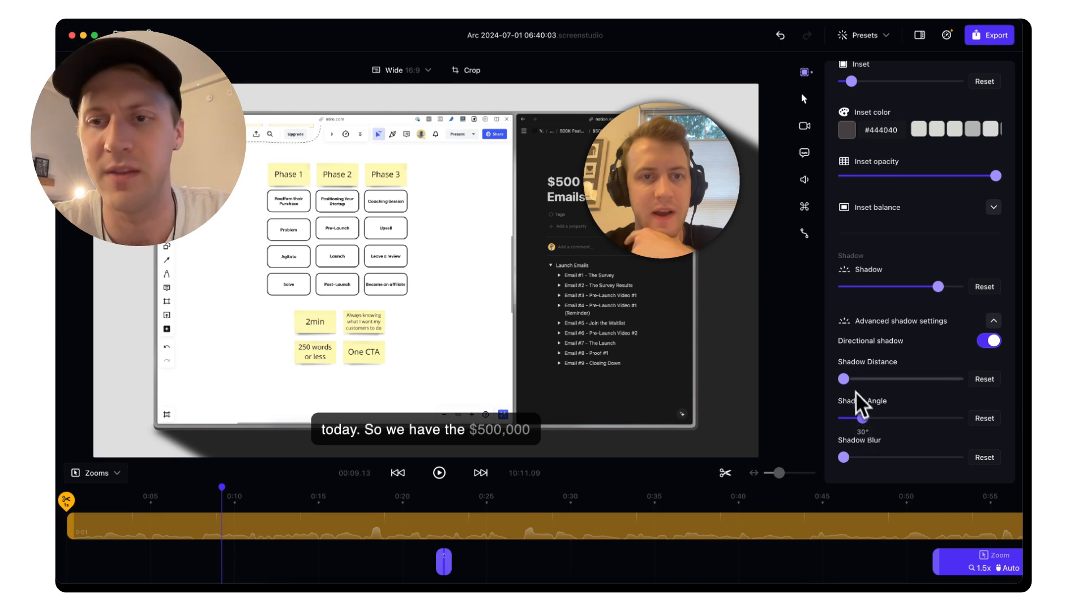
mouse_move(853, 379)
mouse_down()
mouse_move(940, 382)
mouse_move(871, 380)
mouse_up()
click(984, 287)
click(988, 340)
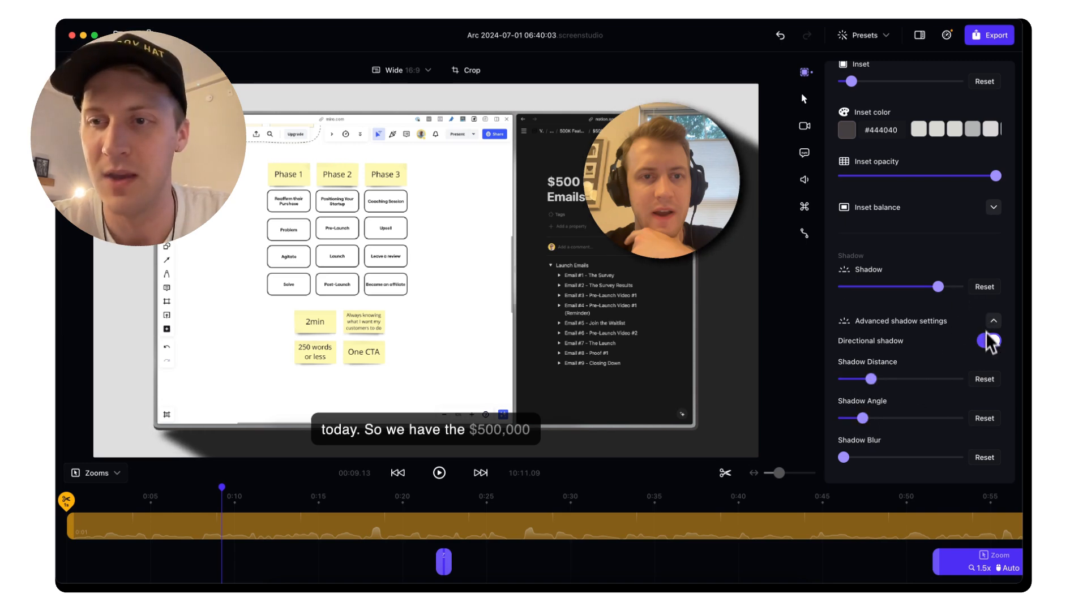
drag(929, 287, 800, 292)
scroll(901, 293, up, 3)
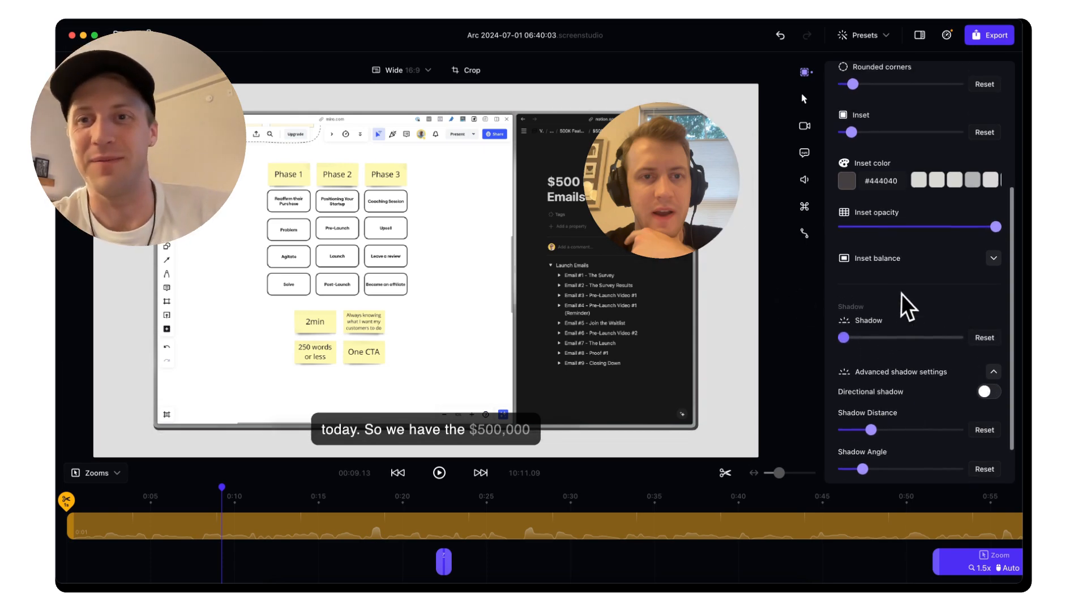
Check the cursor settings show Hide cursor, then bring up the camera settings
click(803, 98)
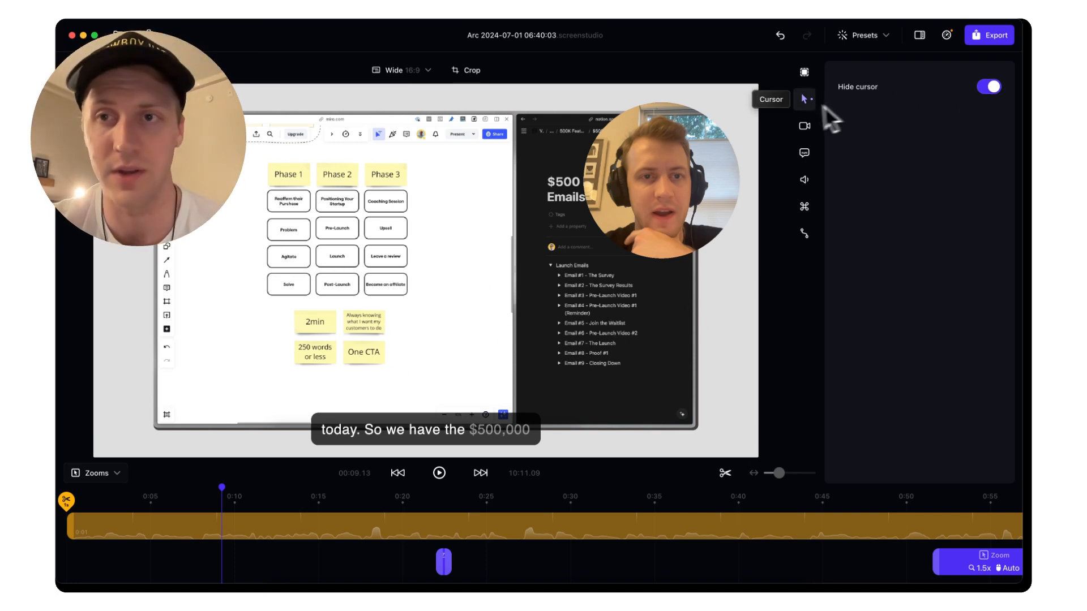
click(800, 125)
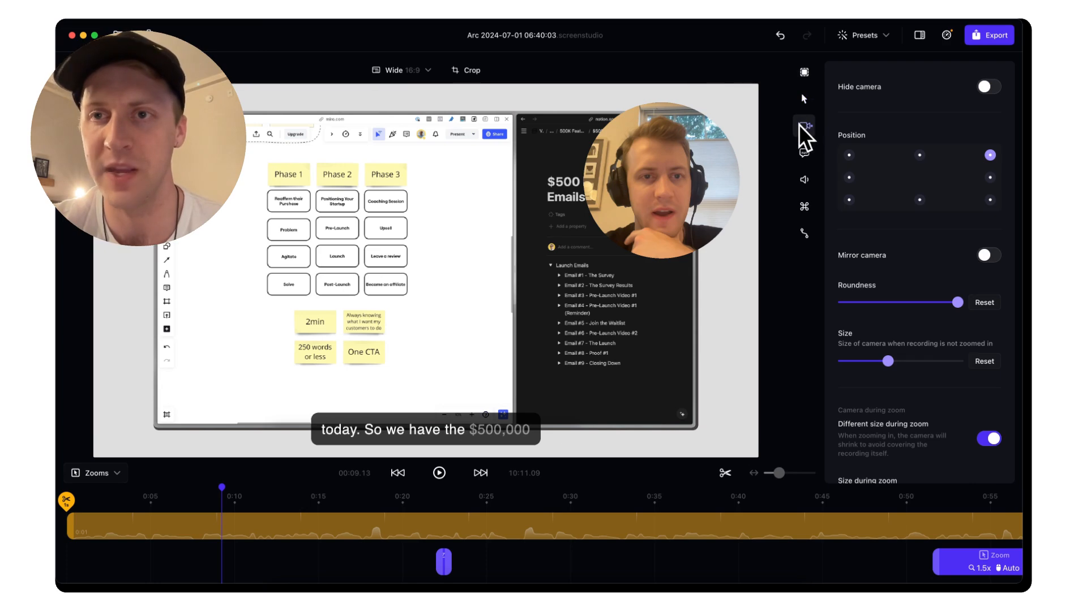
Place the webcam bubble in the bottom-left corner with mirroring off
click(850, 155)
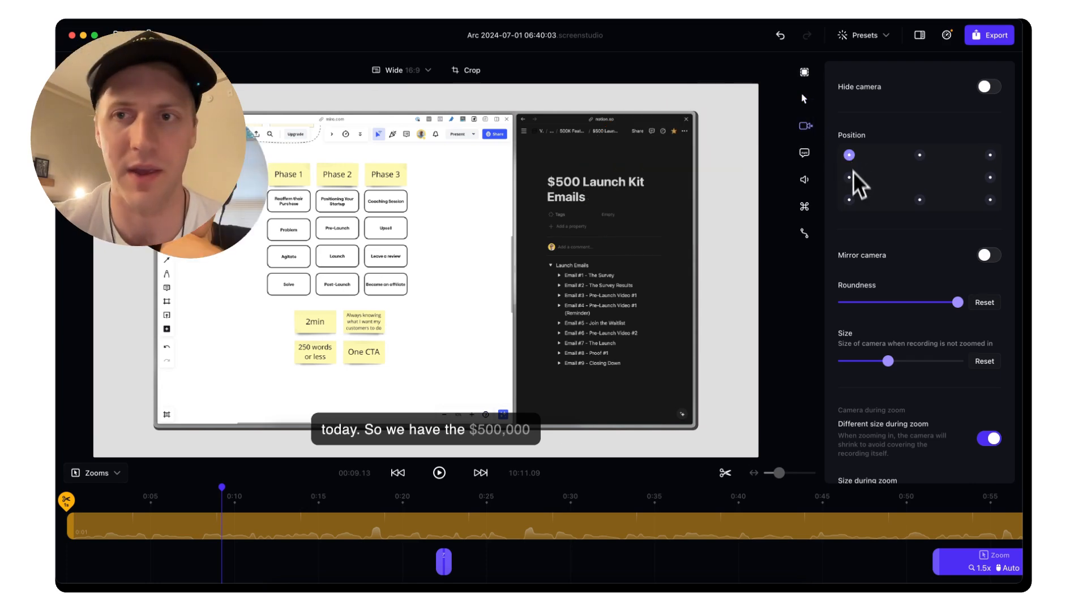
click(849, 200)
click(990, 199)
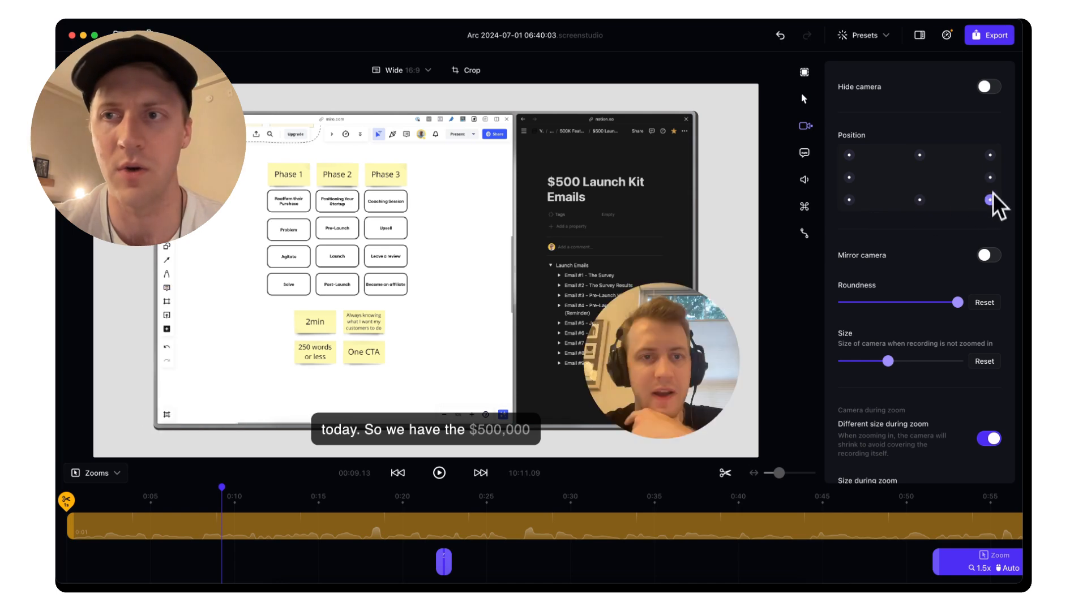
click(991, 156)
click(849, 155)
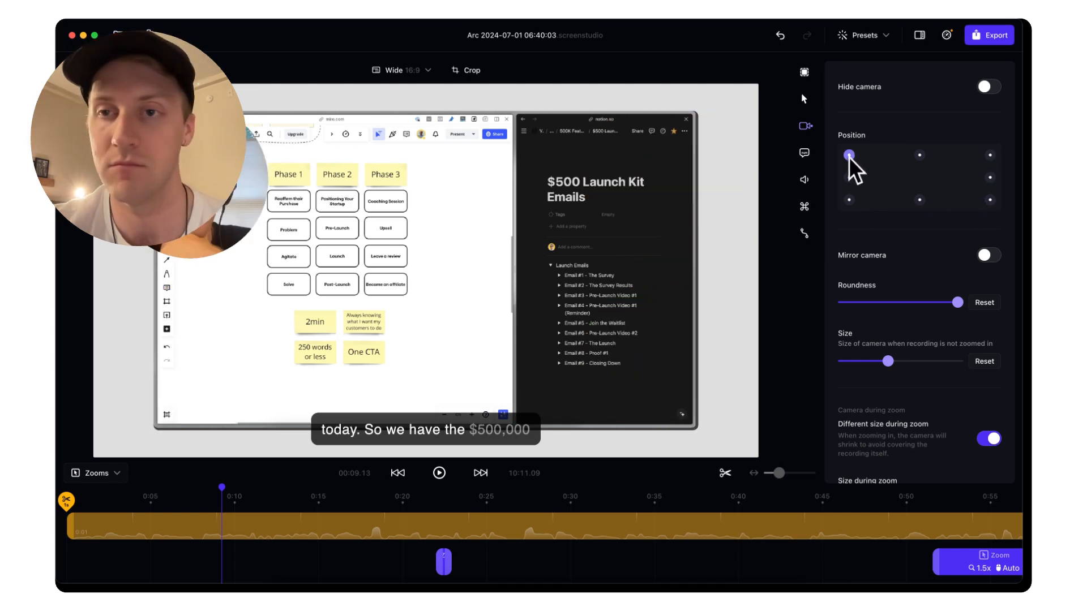
click(849, 177)
click(849, 201)
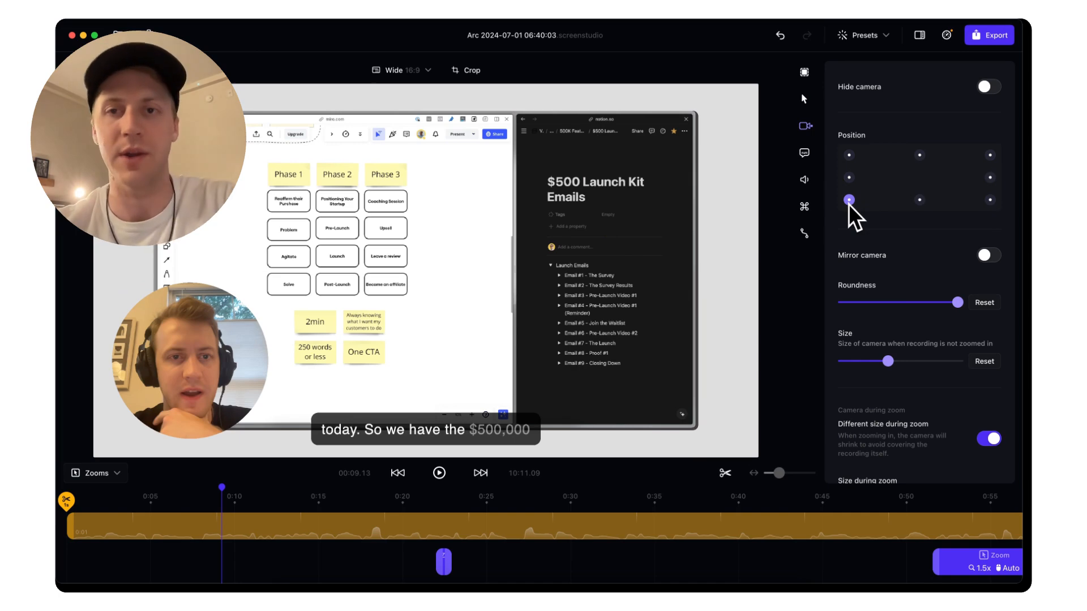
click(991, 254)
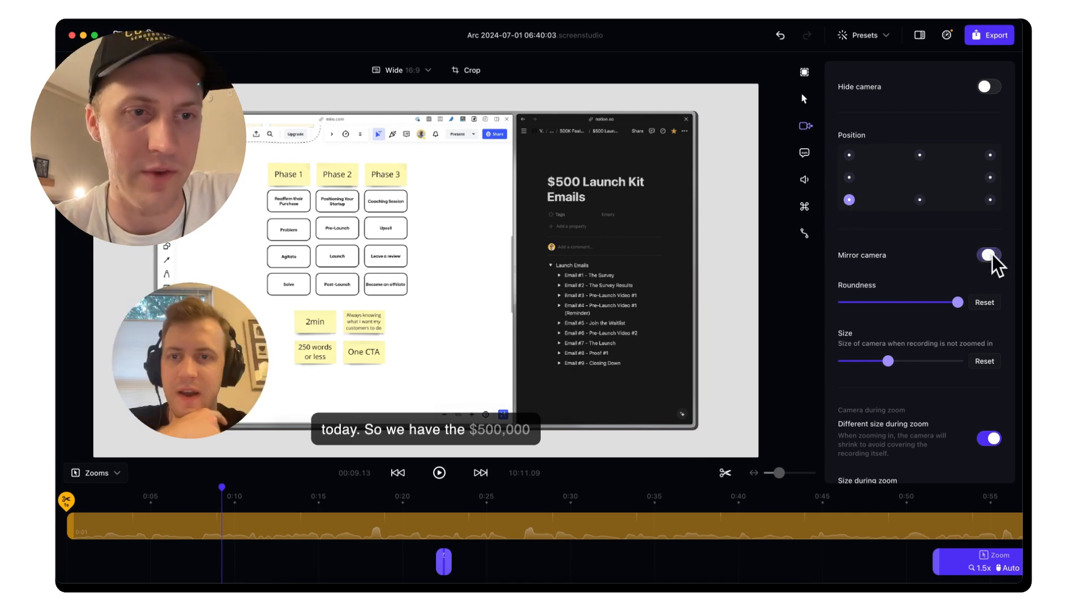
click(991, 255)
Set the webcam roundness to maximum and make the bubble slightly smaller
drag(958, 302, 861, 311)
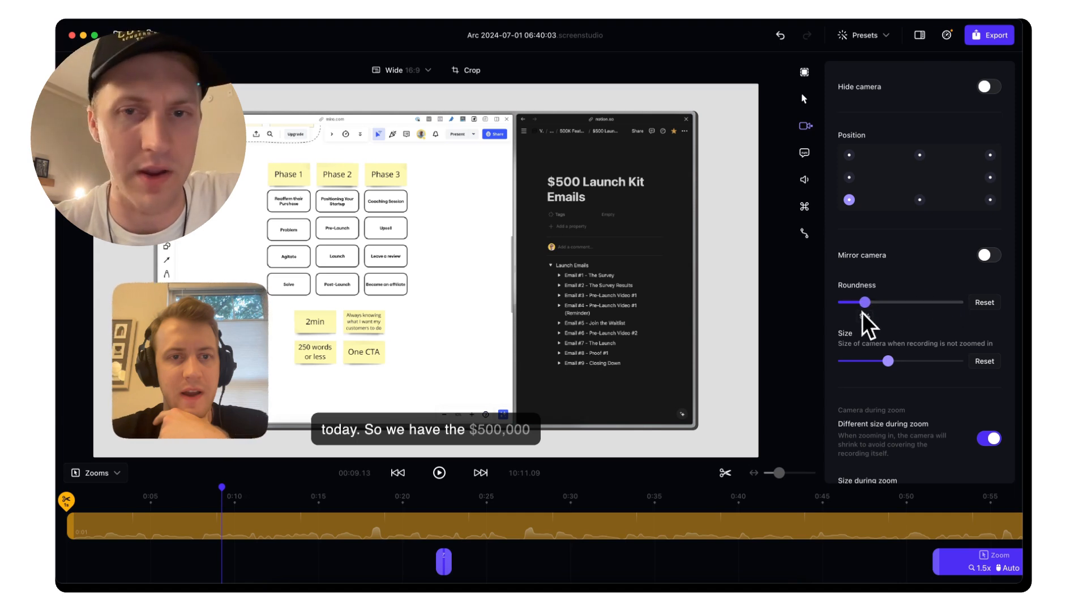
click(992, 306)
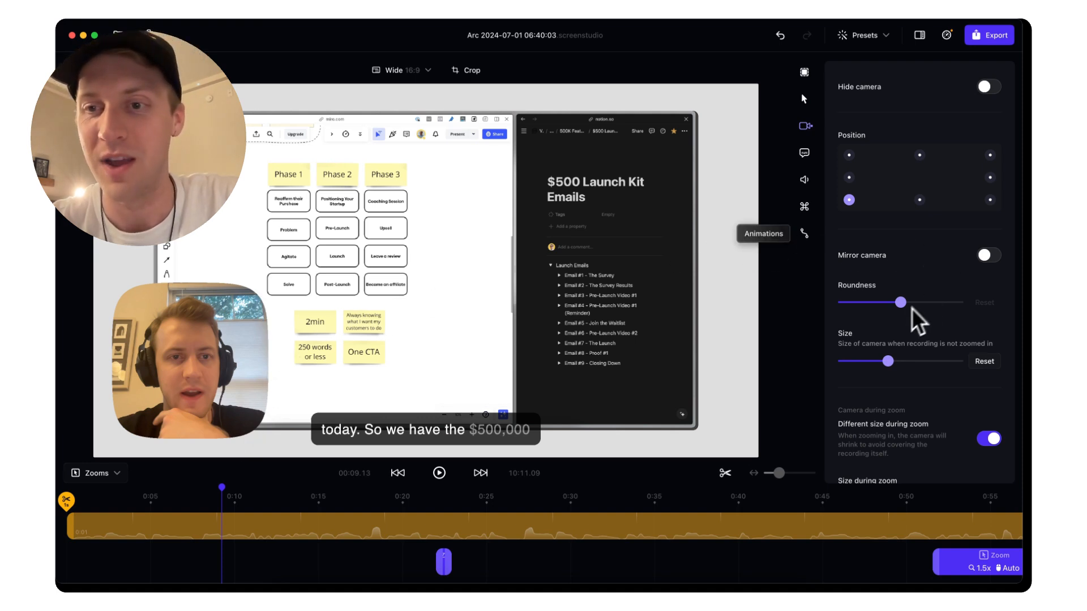
drag(904, 302, 997, 300)
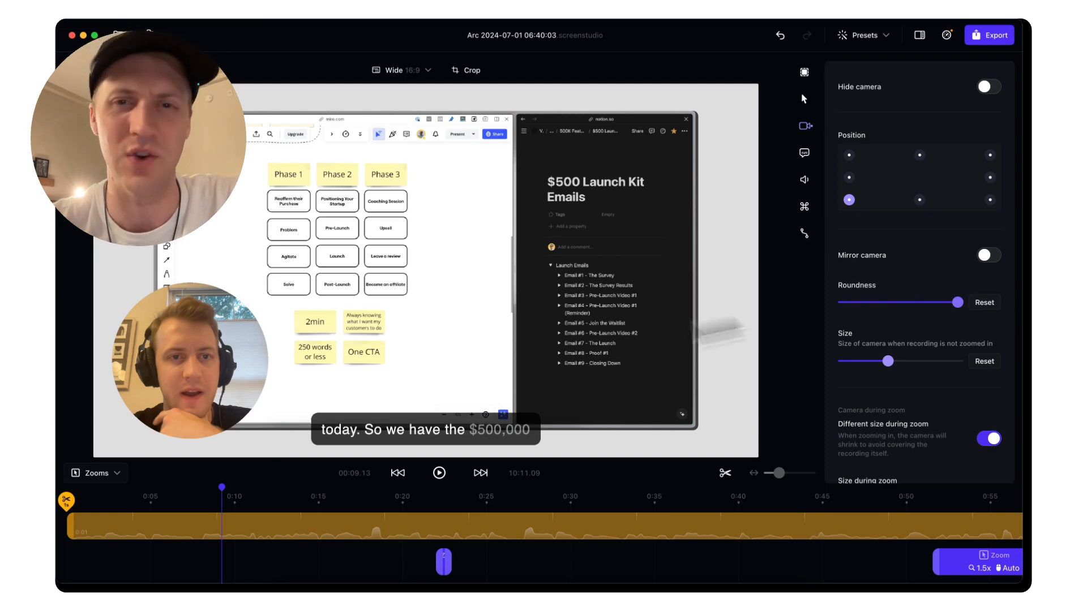
click(869, 303)
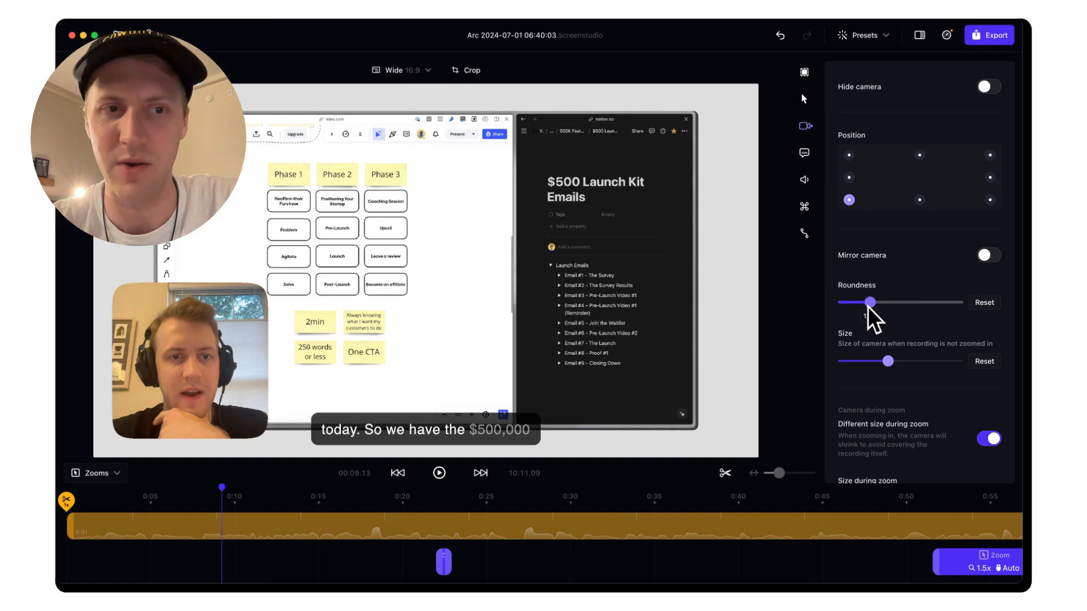
drag(869, 304, 989, 309)
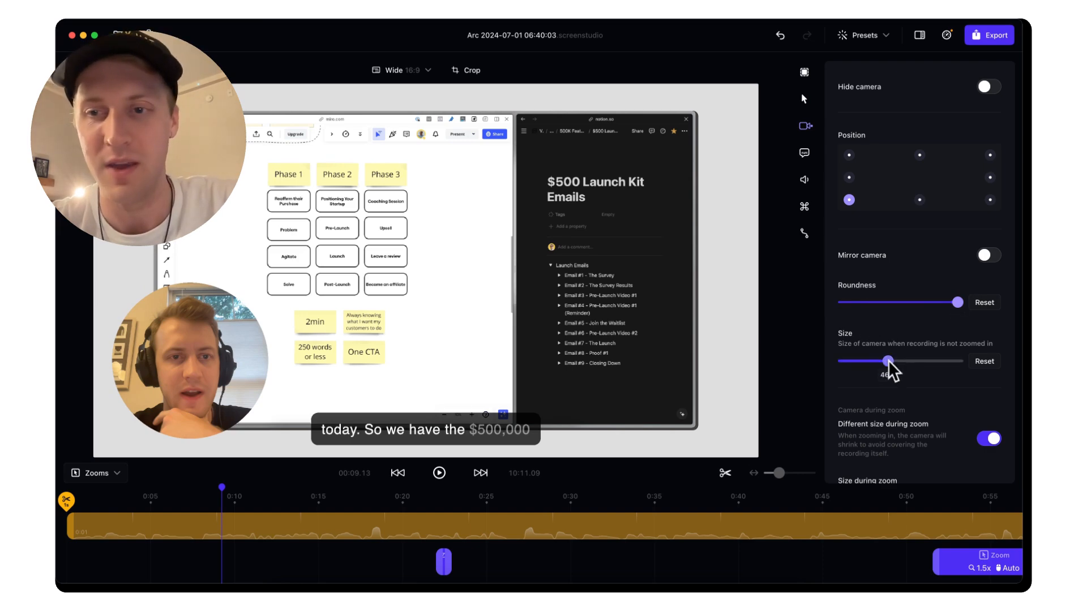
mouse_move(890, 371)
mouse_down()
mouse_move(1025, 365)
mouse_move(861, 363)
mouse_move(870, 362)
mouse_up()
scroll(872, 364, down, 2)
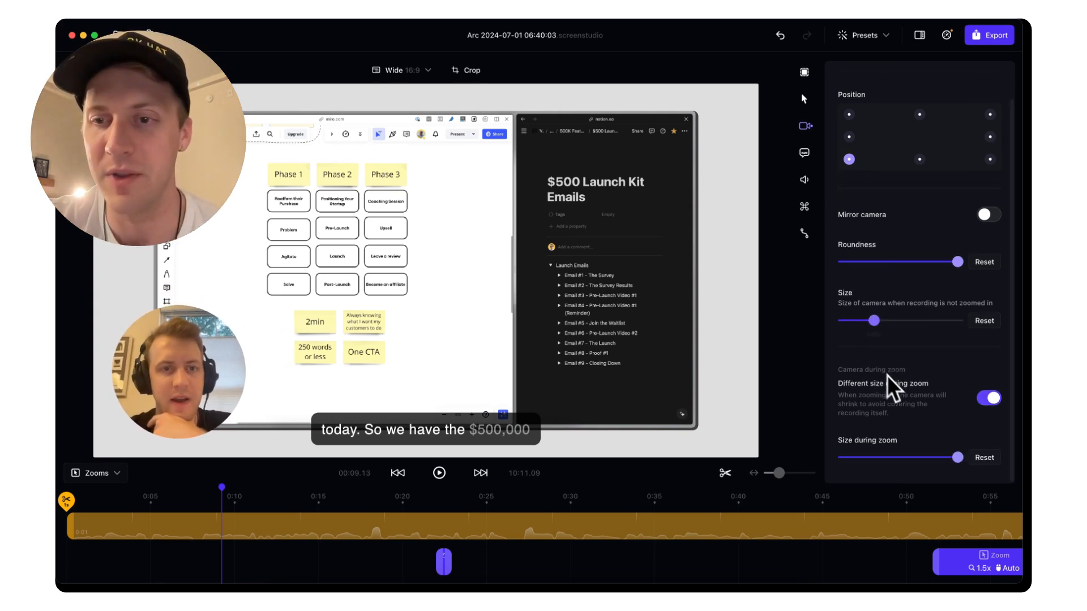
Preview the video playing from around 0:50 on the timeline
scroll(592, 498, right, 2)
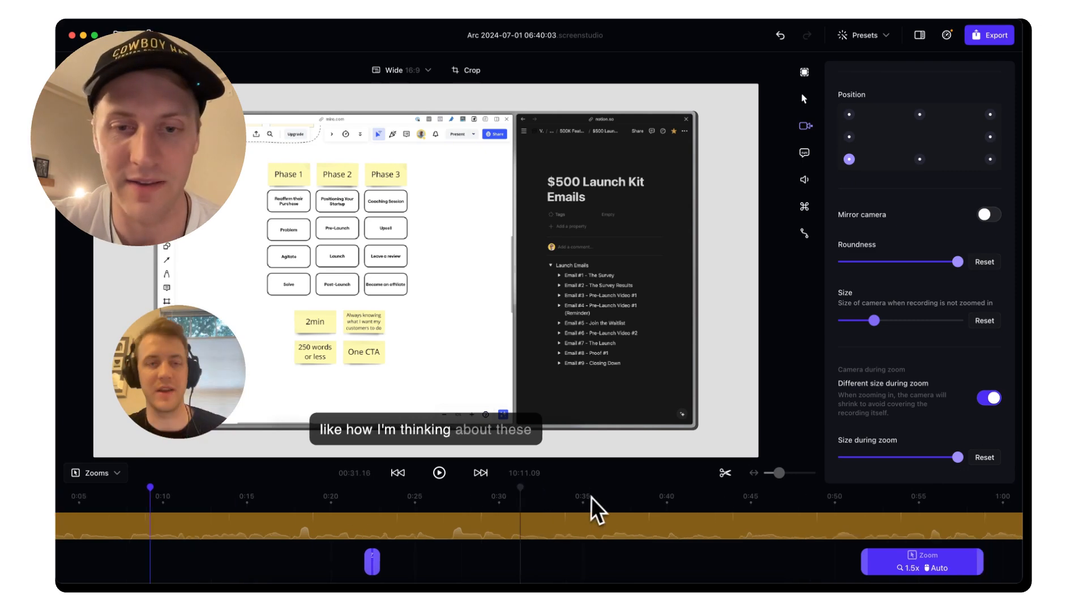
scroll(592, 497, right, 3)
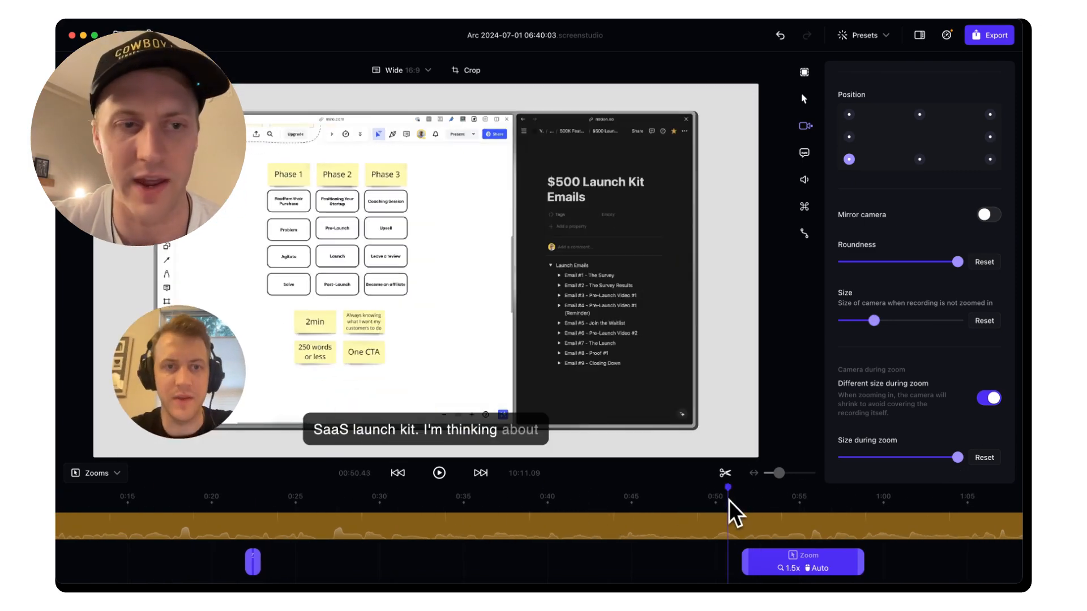
click(728, 500)
key(space)
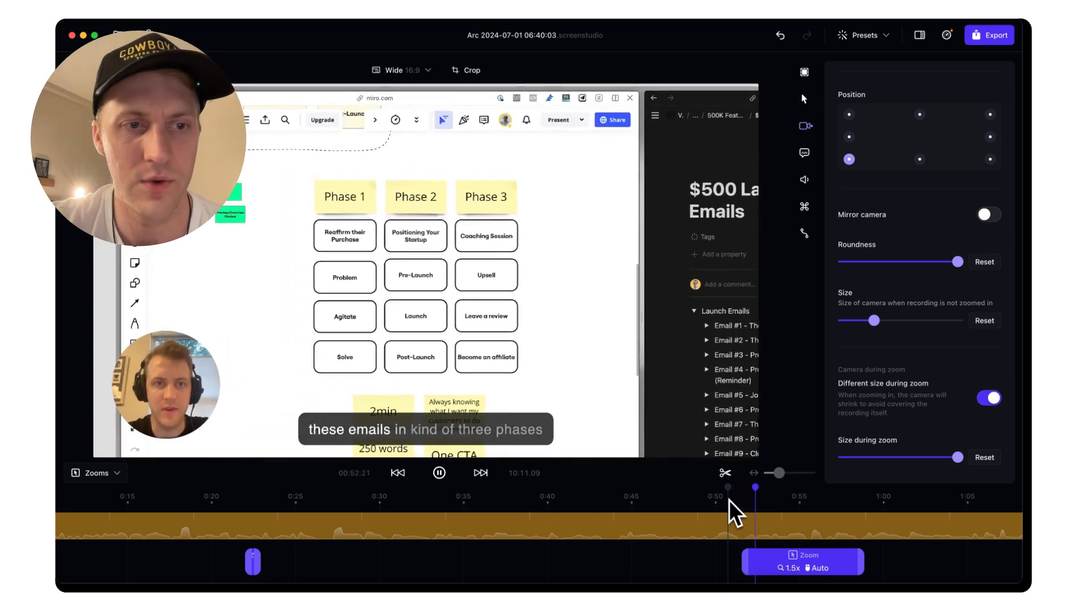
key(space)
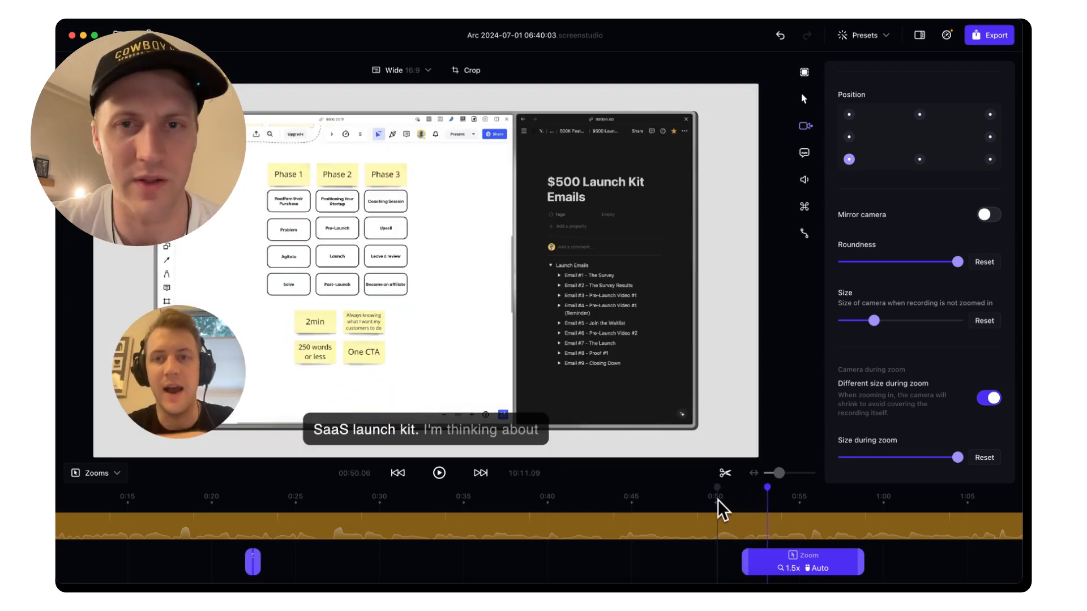
click(718, 500)
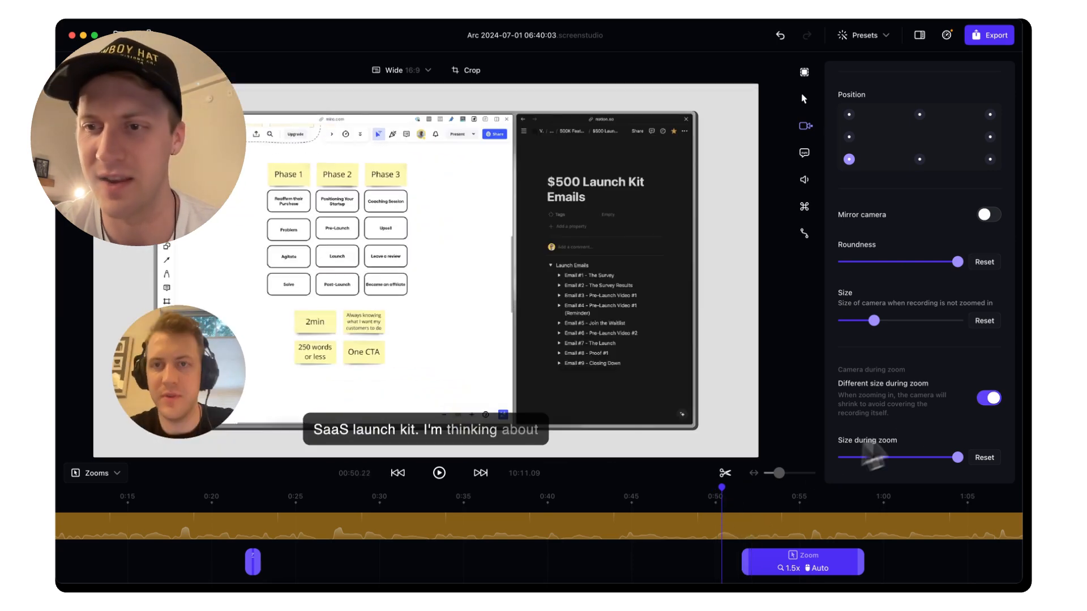
scroll(963, 419, up, 2)
Toggle the camera's different size during zoom off and back on, then show captions settings
click(989, 439)
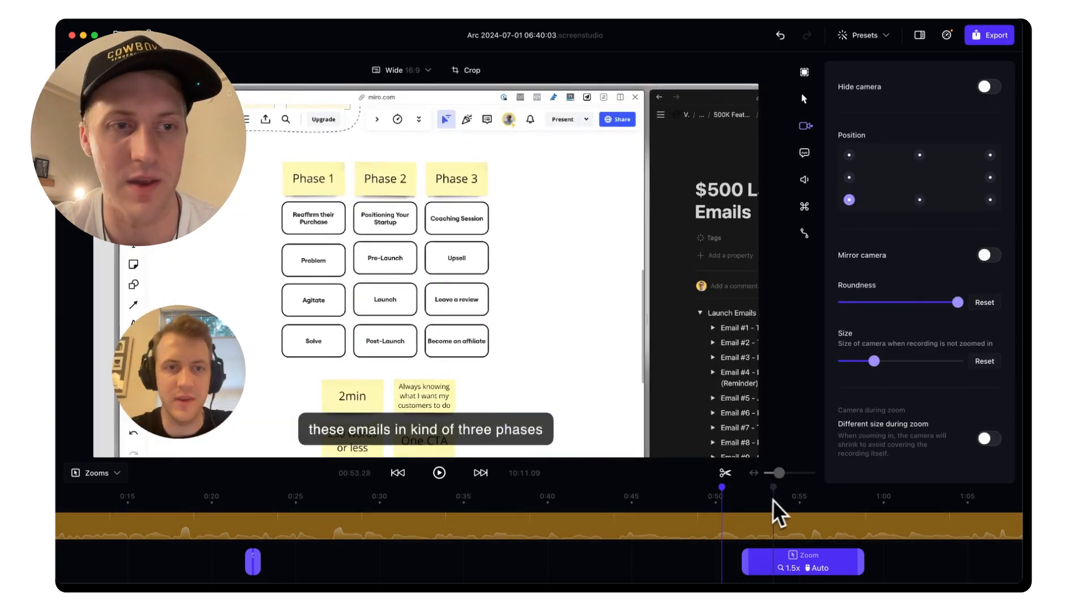
click(704, 489)
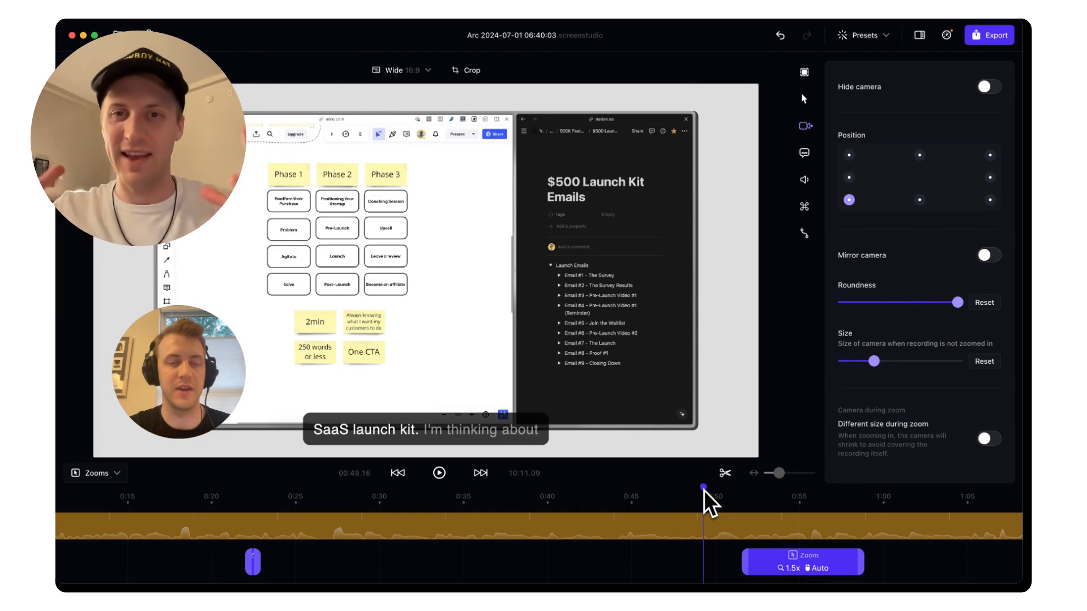
click(985, 438)
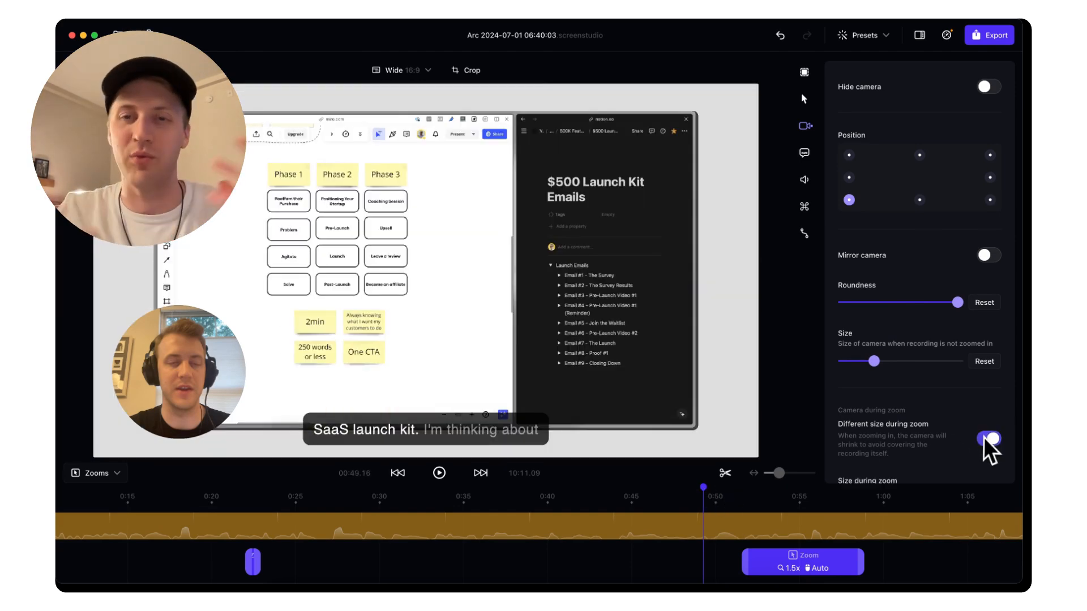
click(802, 153)
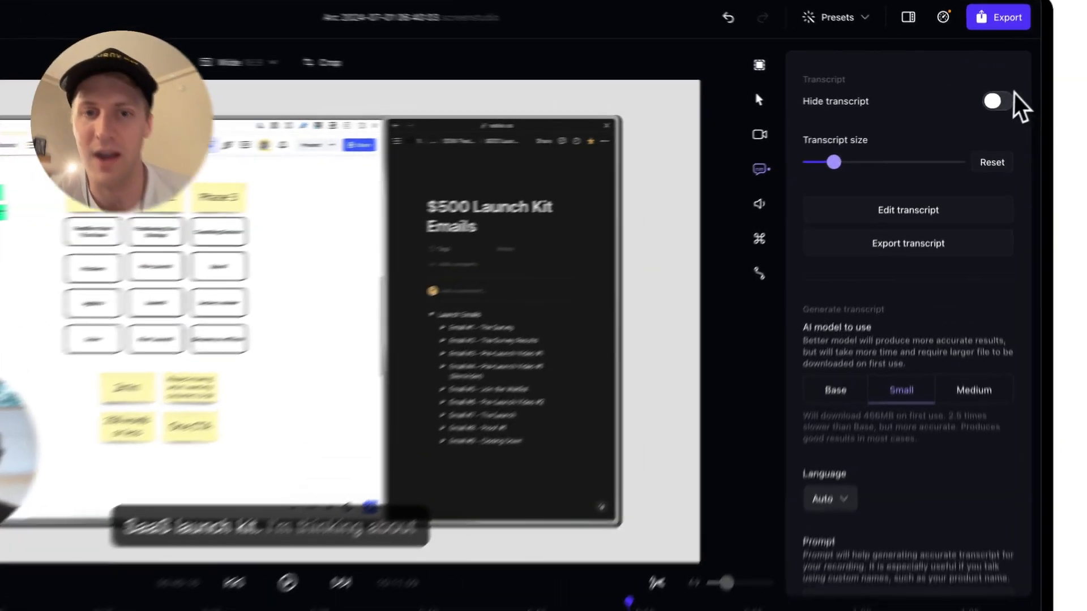
click(989, 100)
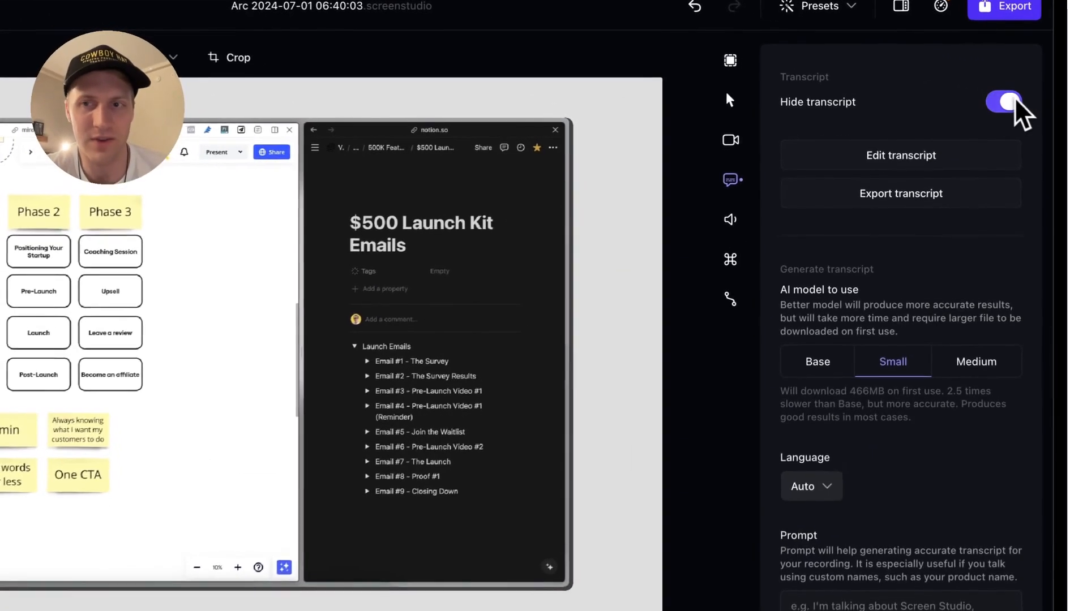
click(989, 100)
scroll(906, 368, up, 5)
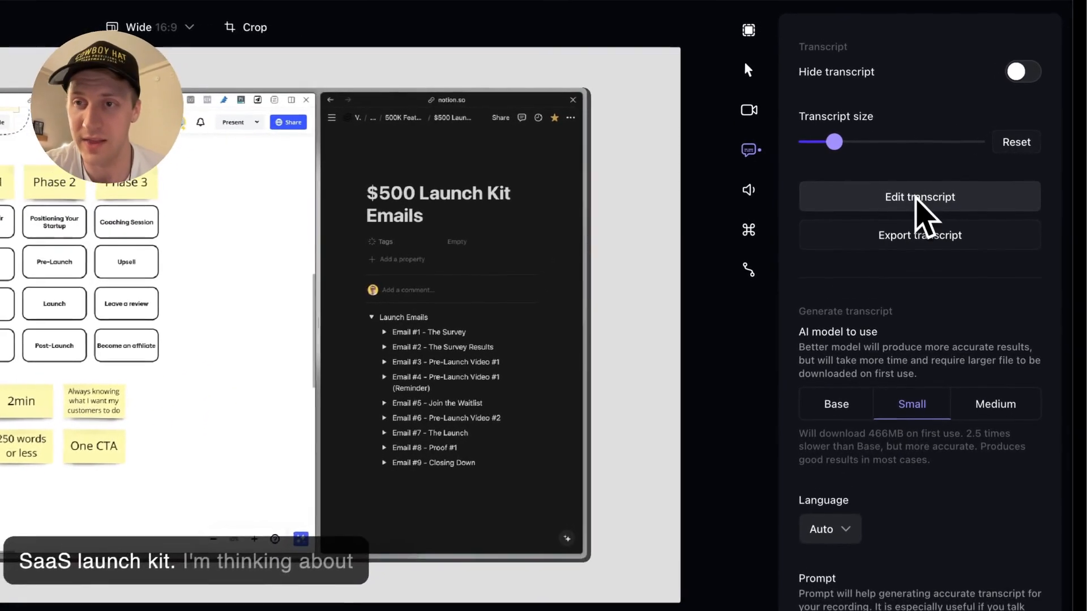
click(916, 184)
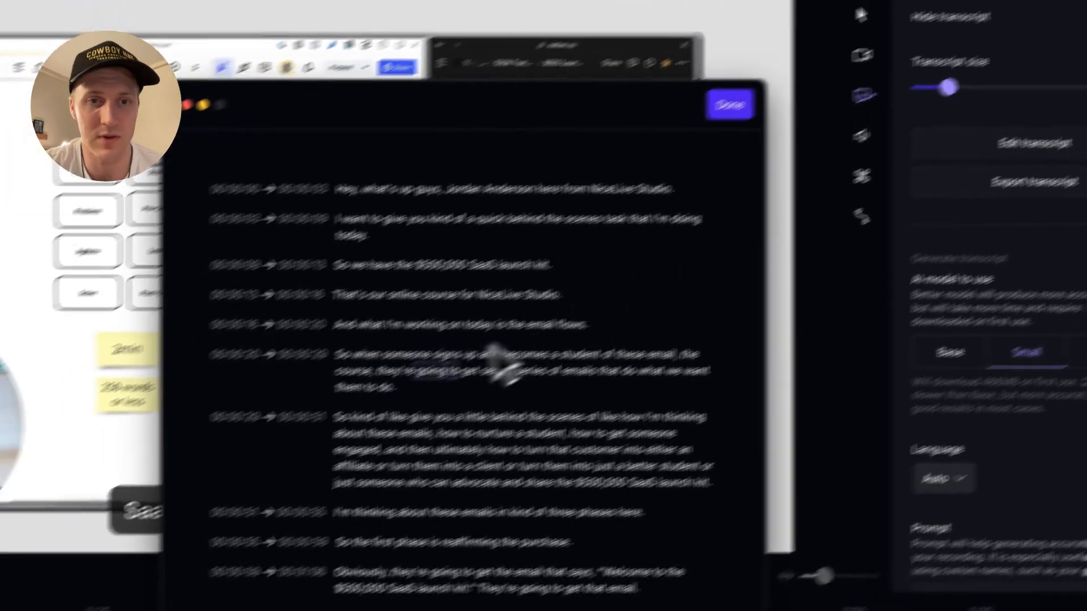
scroll(373, 442, down, 5)
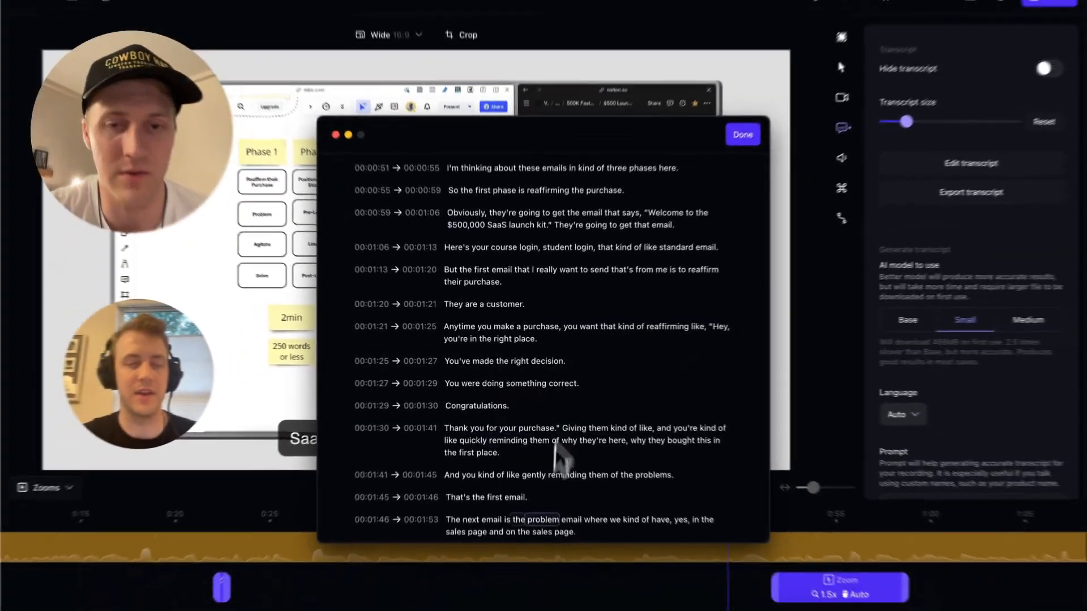
scroll(558, 456, down, 15)
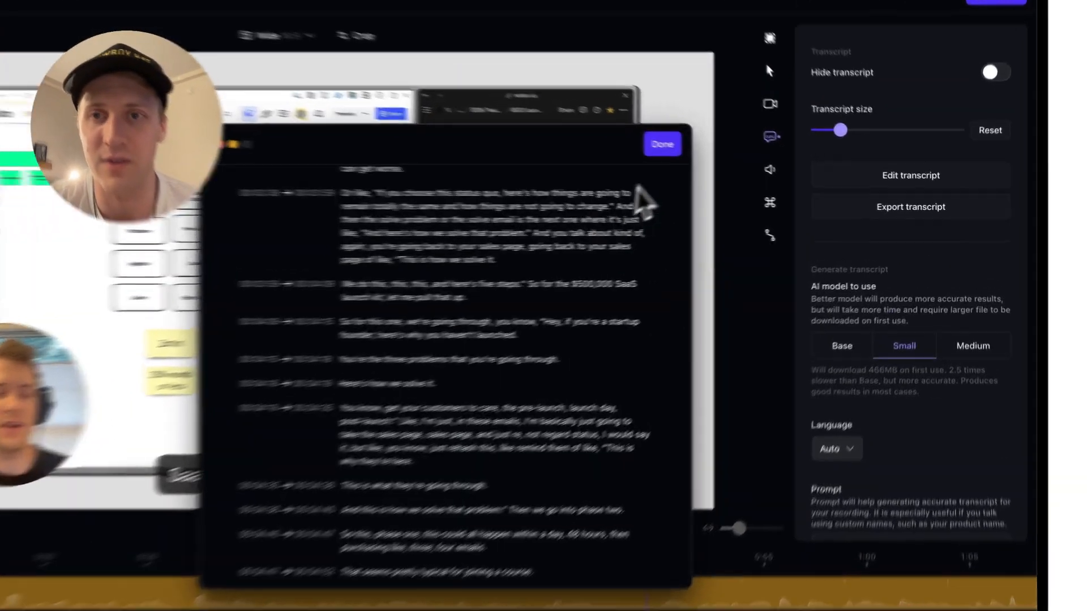
click(716, 159)
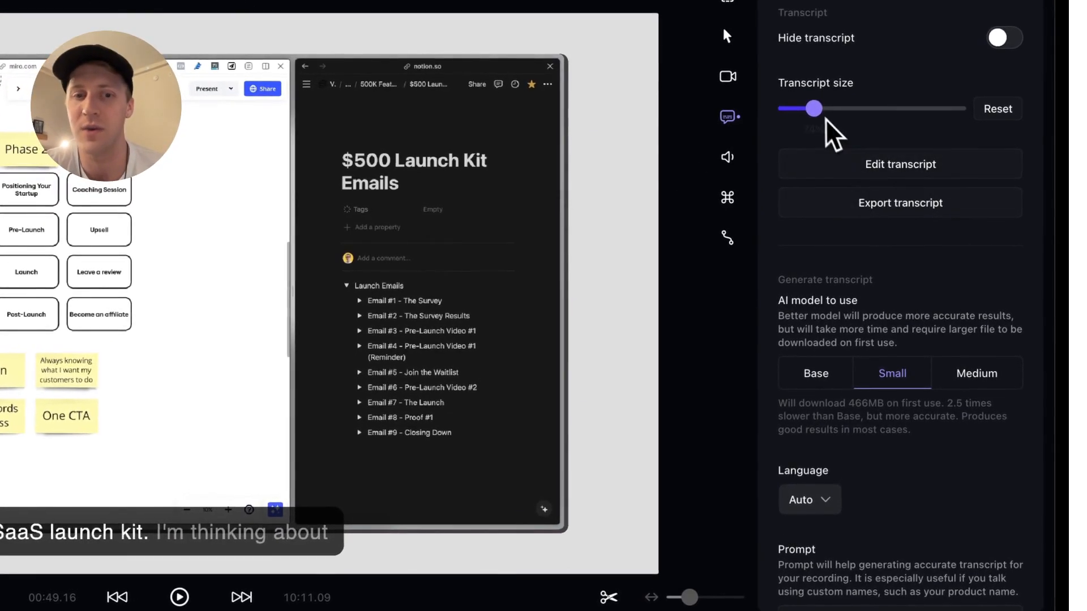
drag(814, 109, 1011, 116)
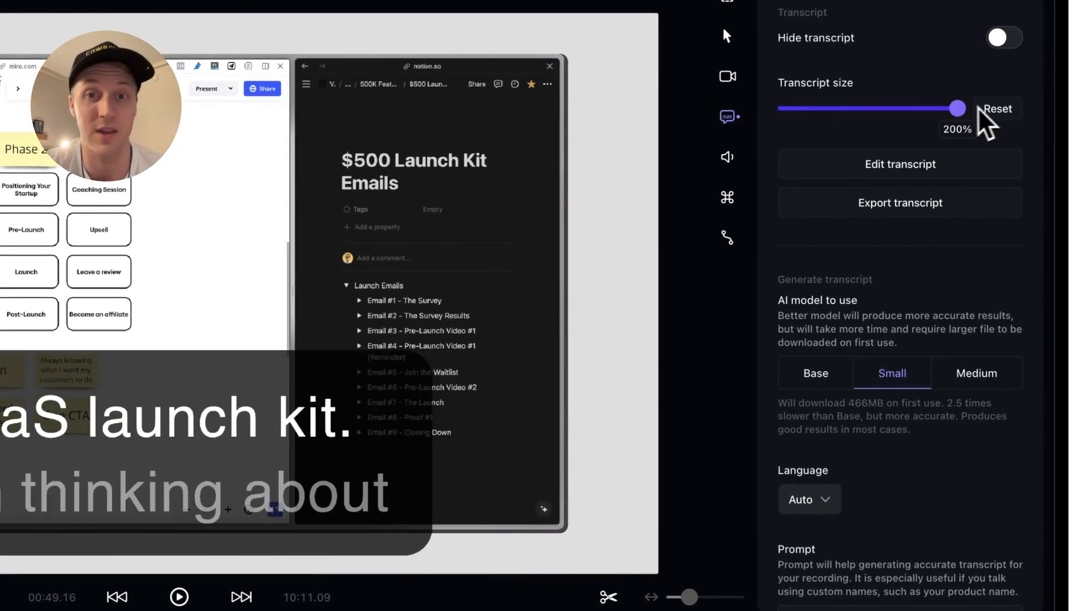
click(997, 109)
mouse_move(799, 109)
mouse_down()
mouse_move(819, 108)
mouse_move(810, 112)
mouse_up()
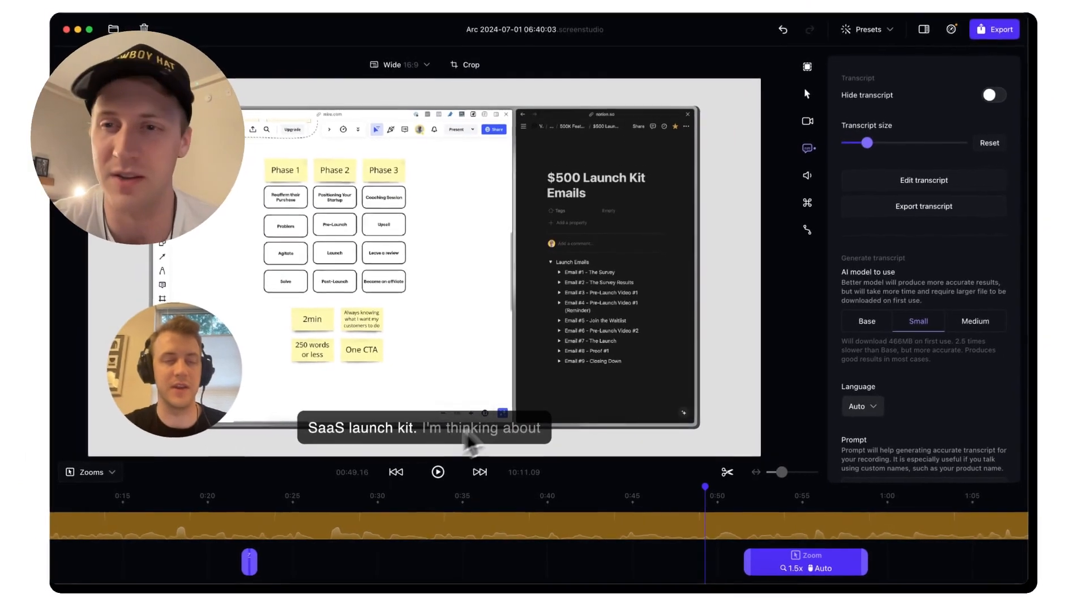
scroll(891, 264, down, 3)
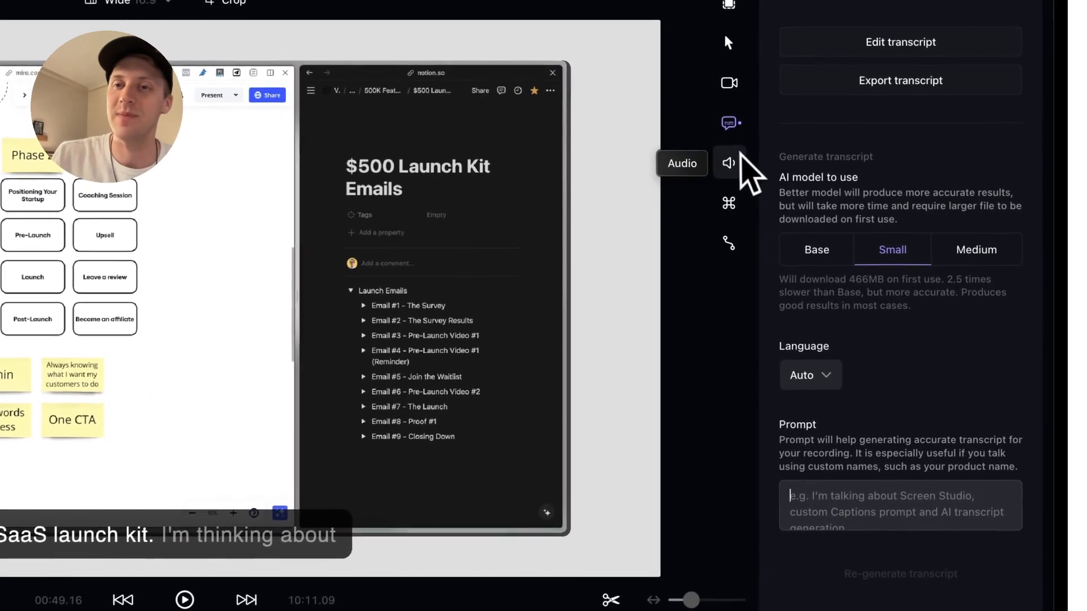
Show the Microphone settings, where Improve microphone audio is on
click(804, 179)
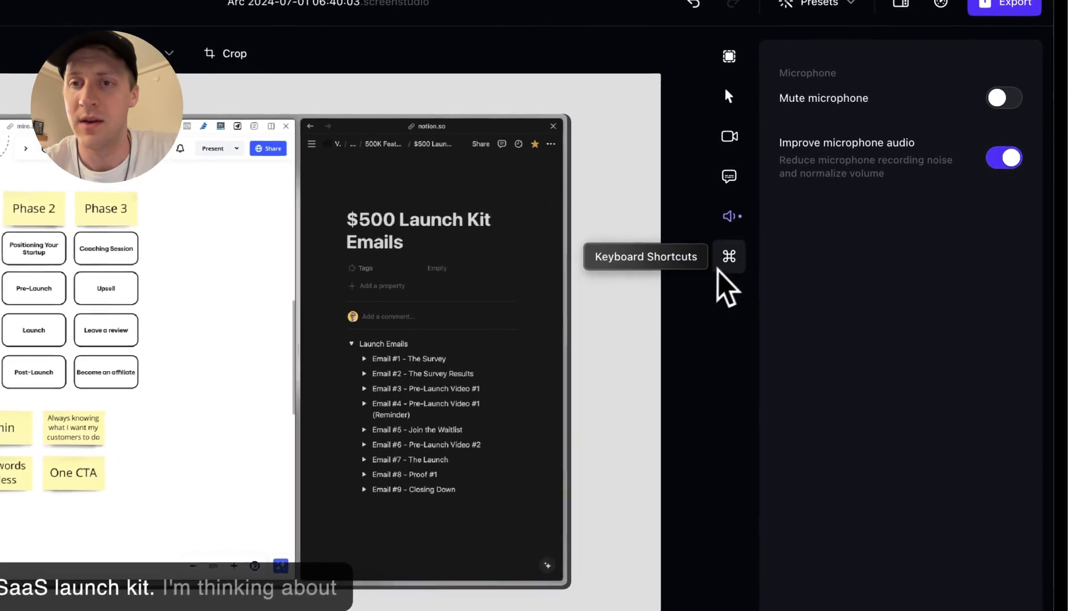
Toggle Show shortcuts on and back off, then bring up the Motion Blur settings
click(728, 262)
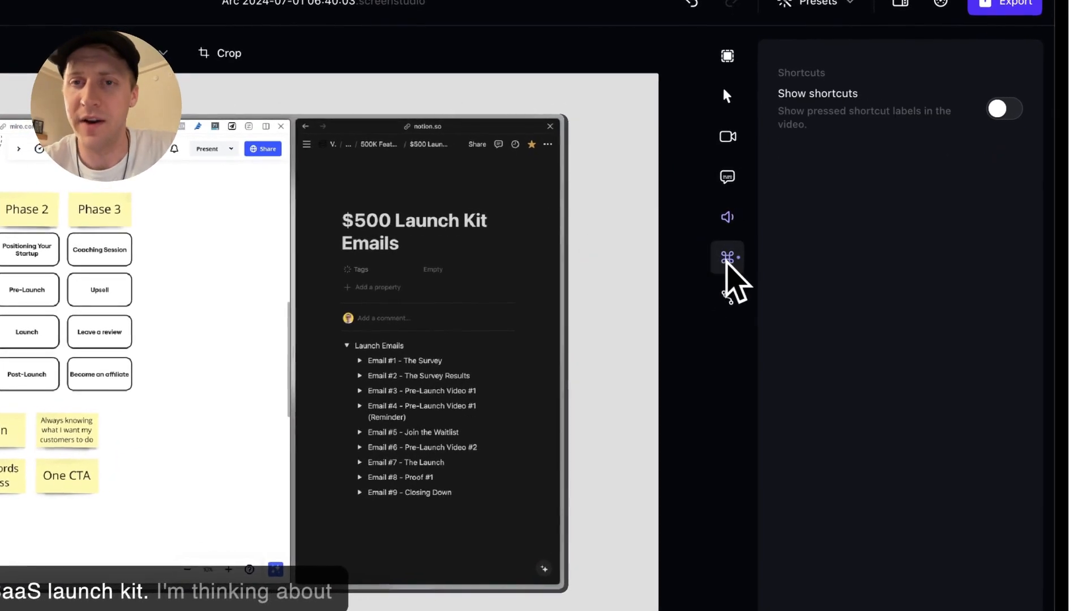
click(1004, 109)
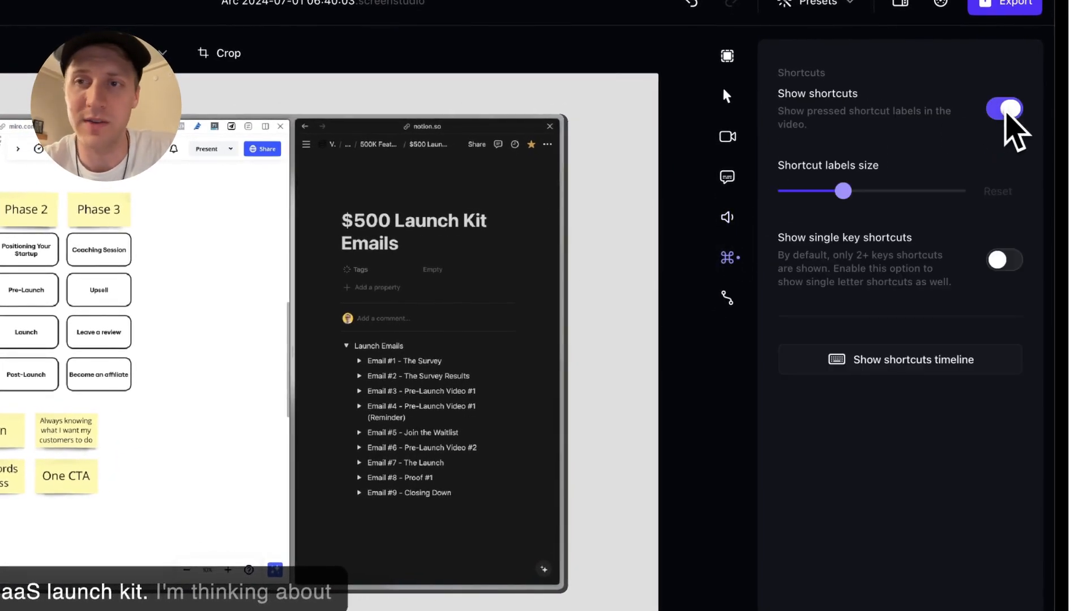
click(1006, 109)
click(728, 297)
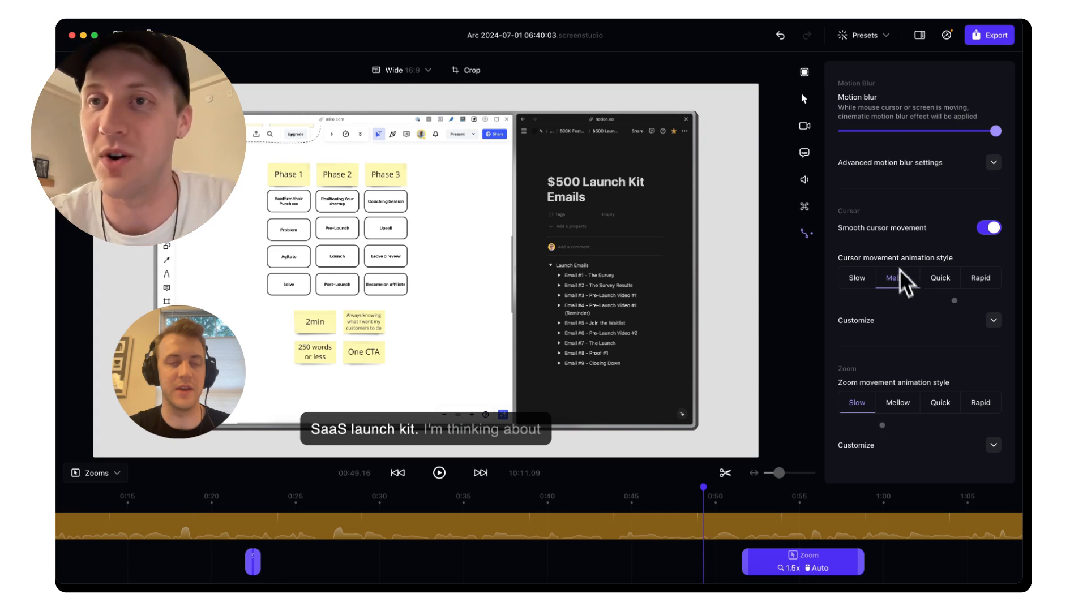
drag(996, 131, 1022, 131)
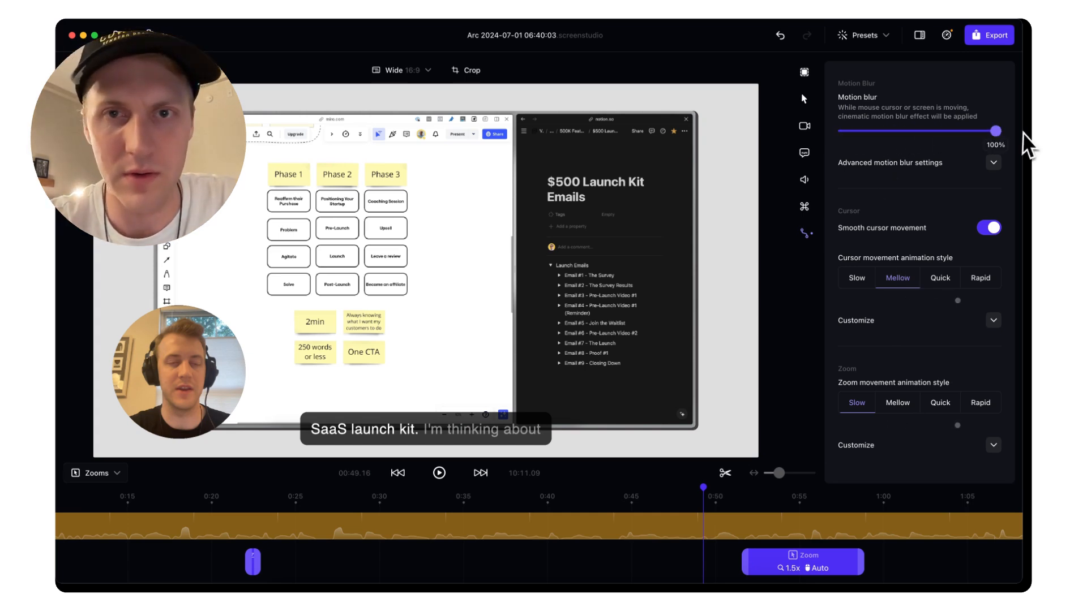
click(996, 164)
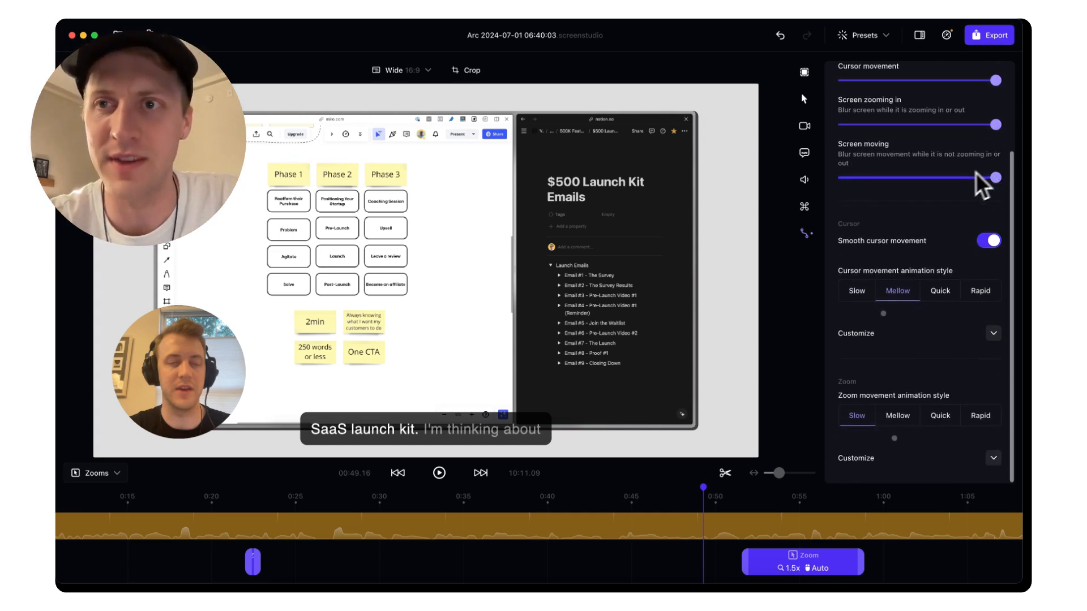
scroll(969, 175, up, 4)
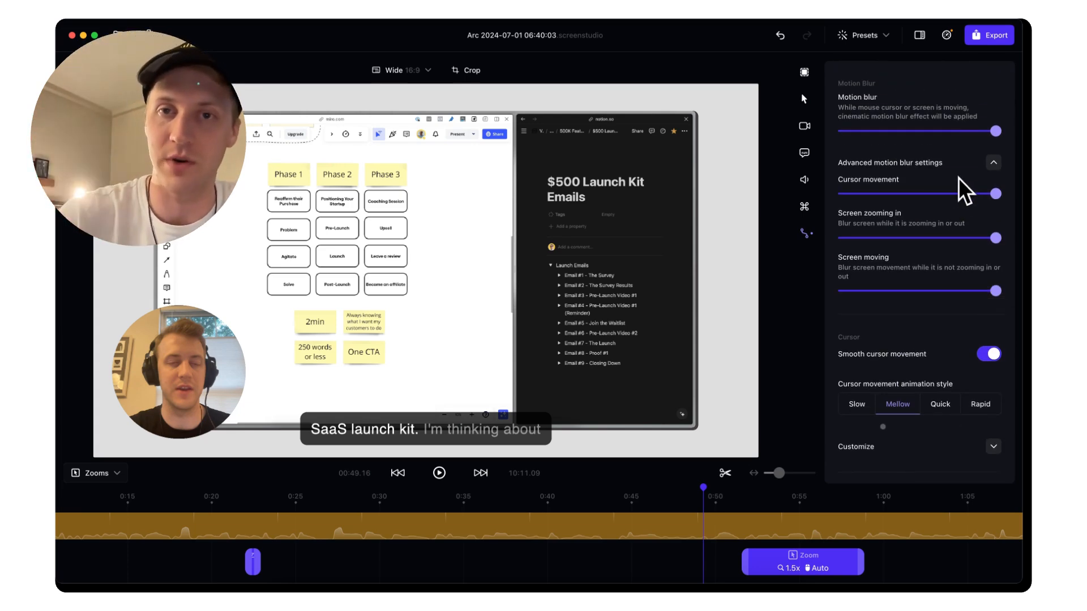
click(992, 163)
click(992, 163)
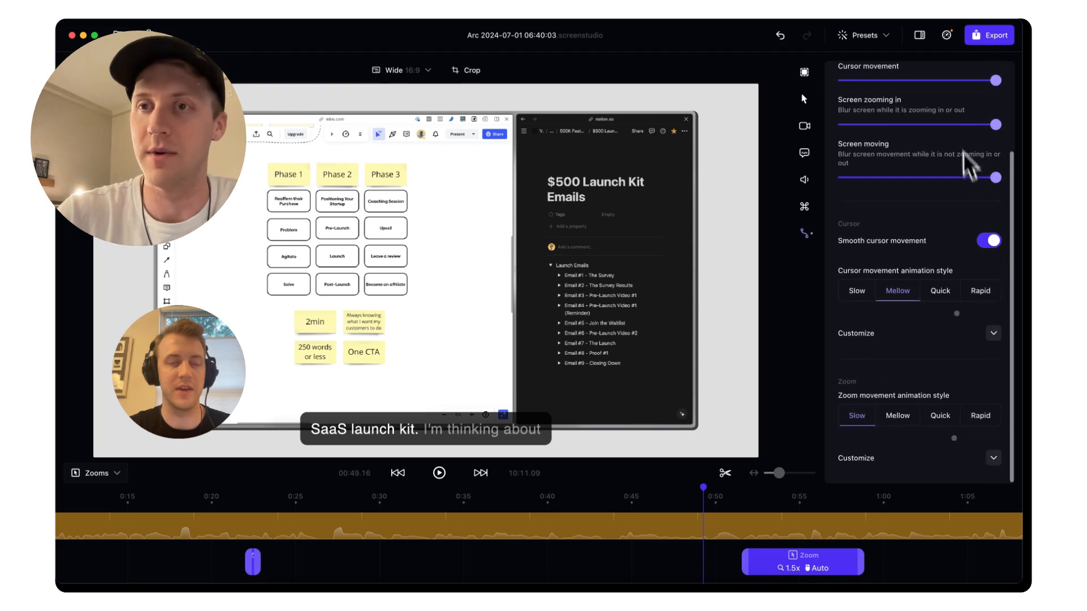
scroll(970, 165, up, 2)
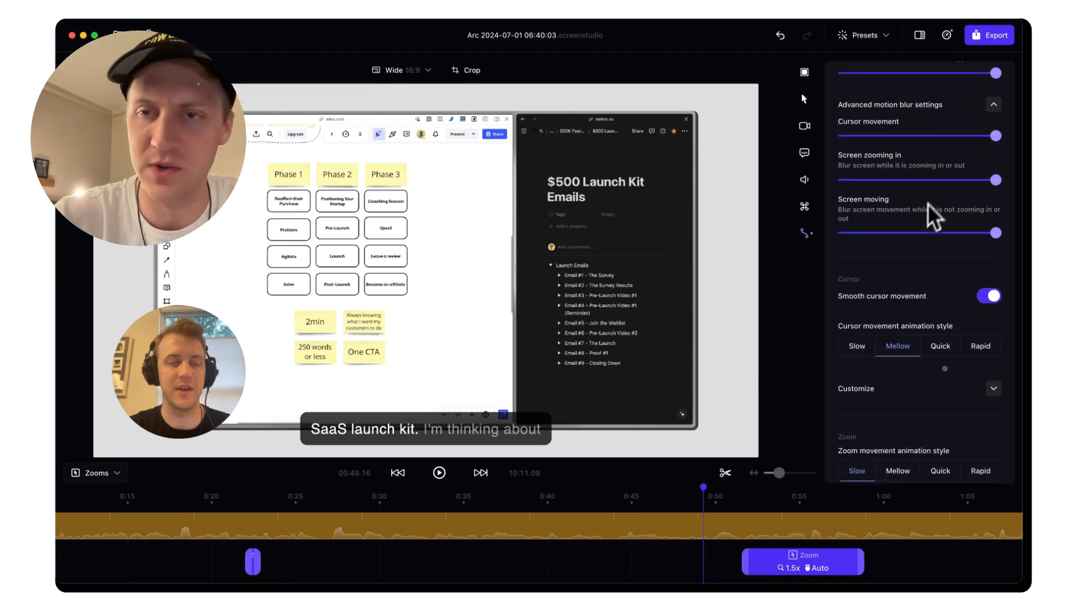
click(439, 473)
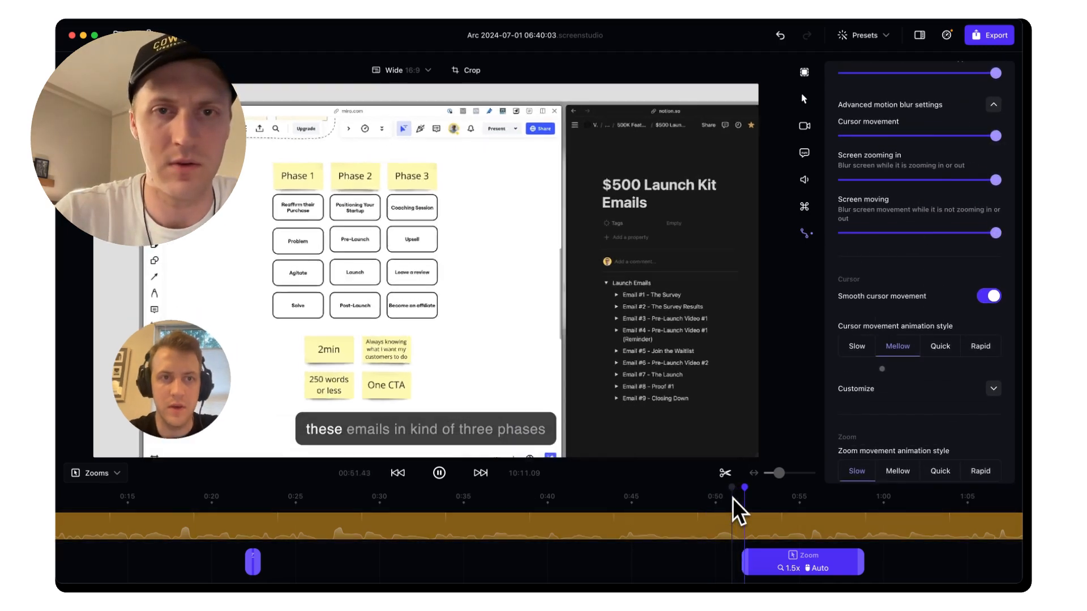
key(space)
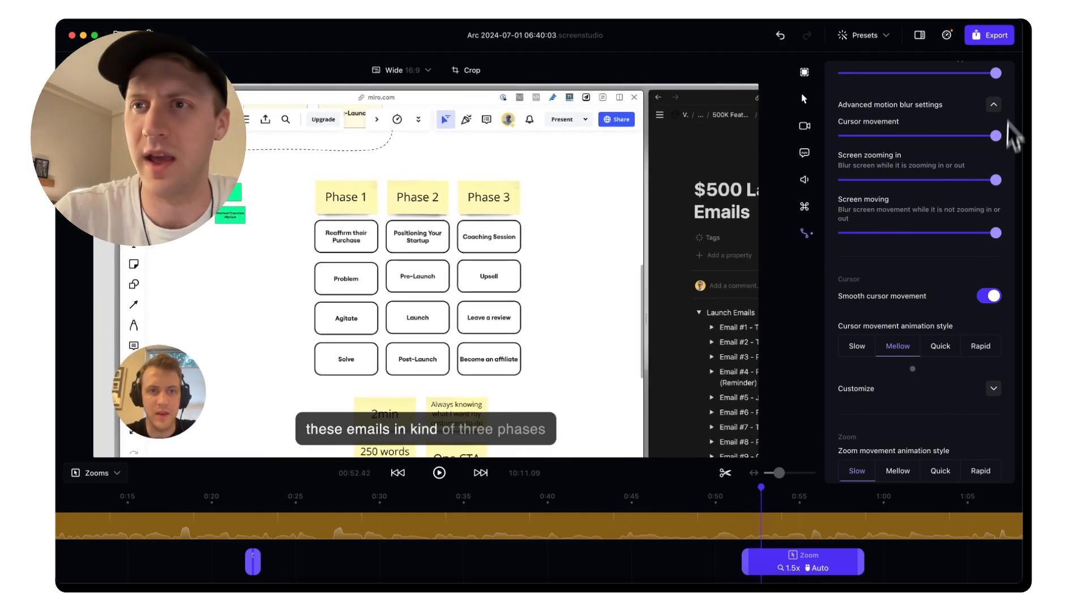
drag(996, 73, 854, 73)
click(730, 497)
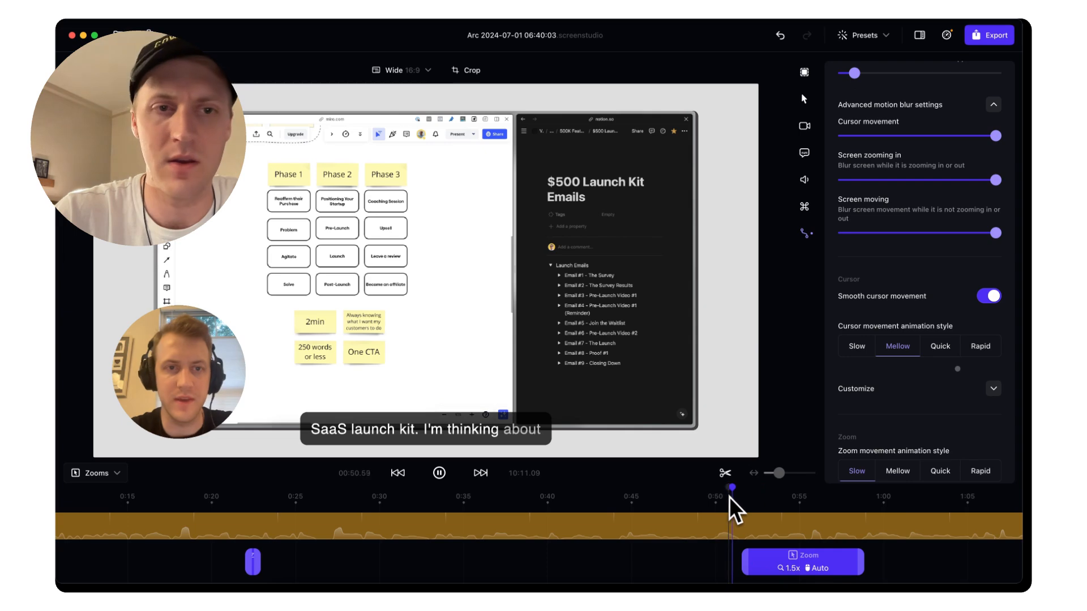
key(space)
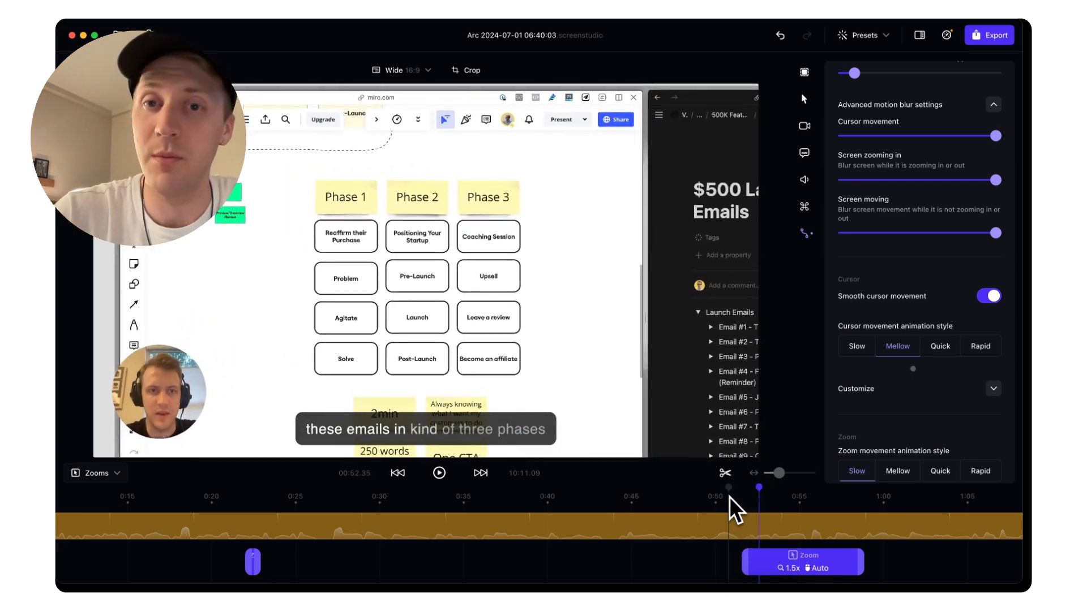
scroll(872, 278, up, 2)
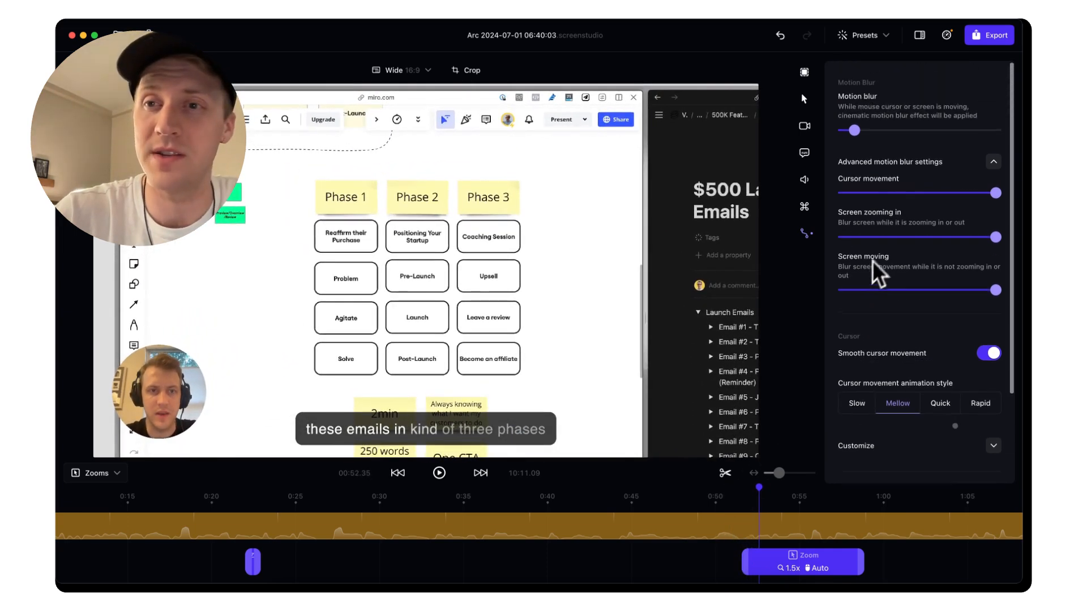
click(1000, 131)
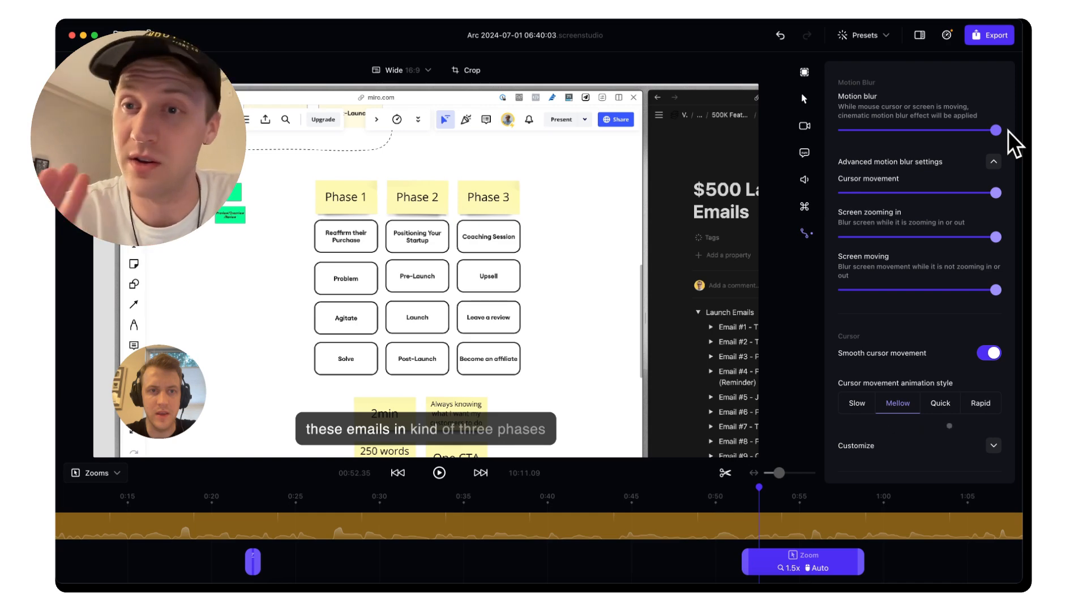
click(992, 162)
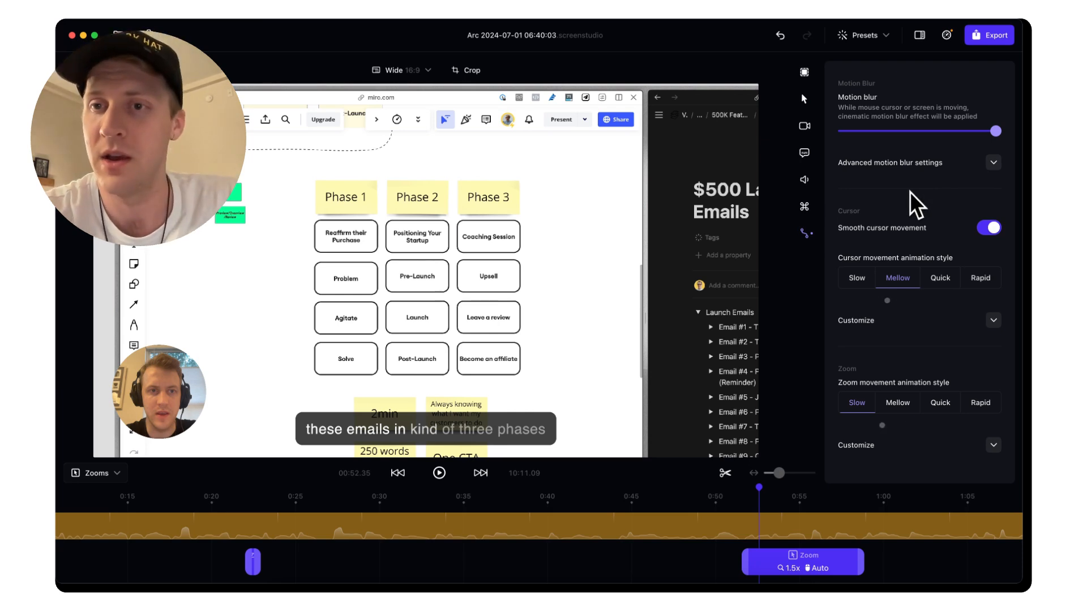
click(990, 229)
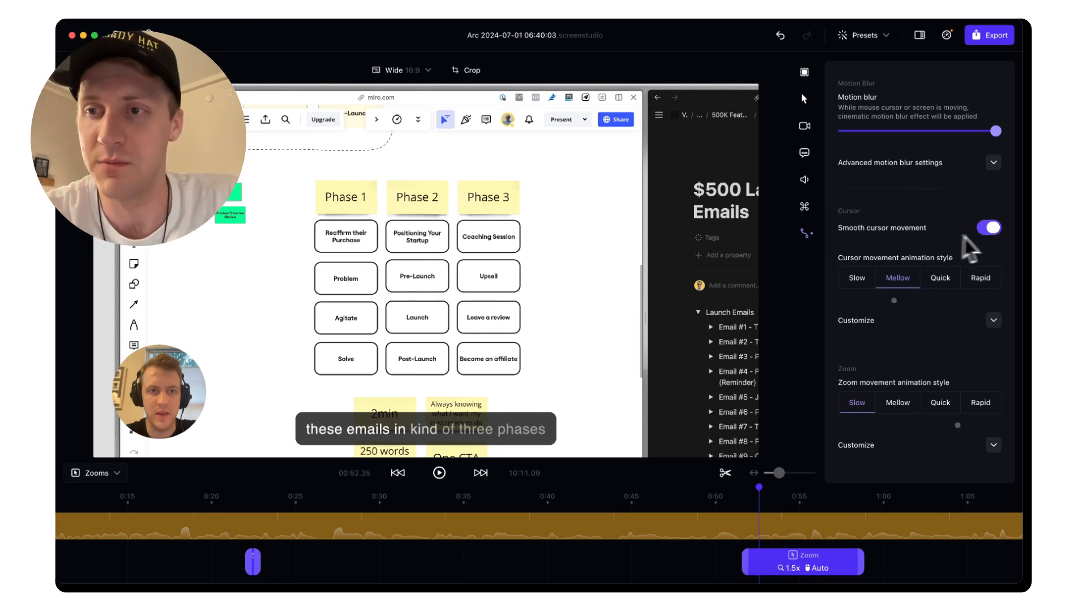
click(995, 233)
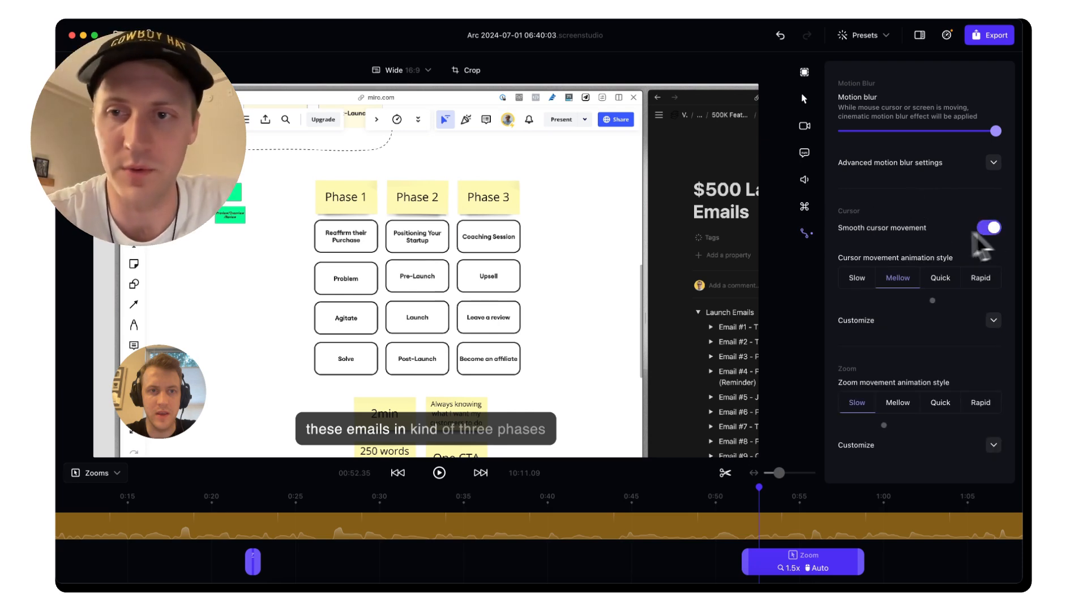
click(857, 278)
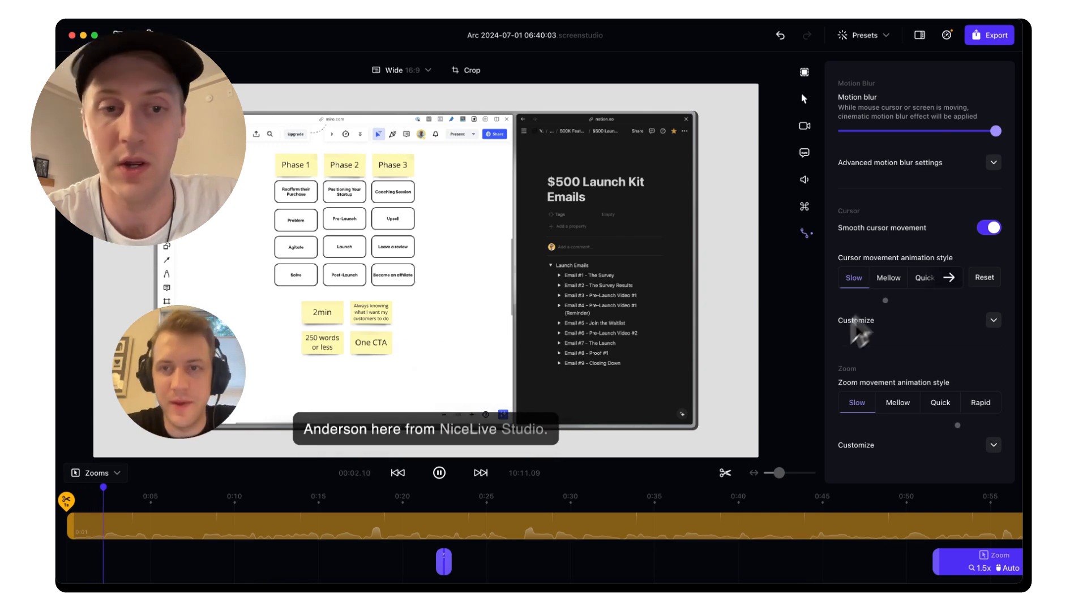
click(929, 501)
key(space)
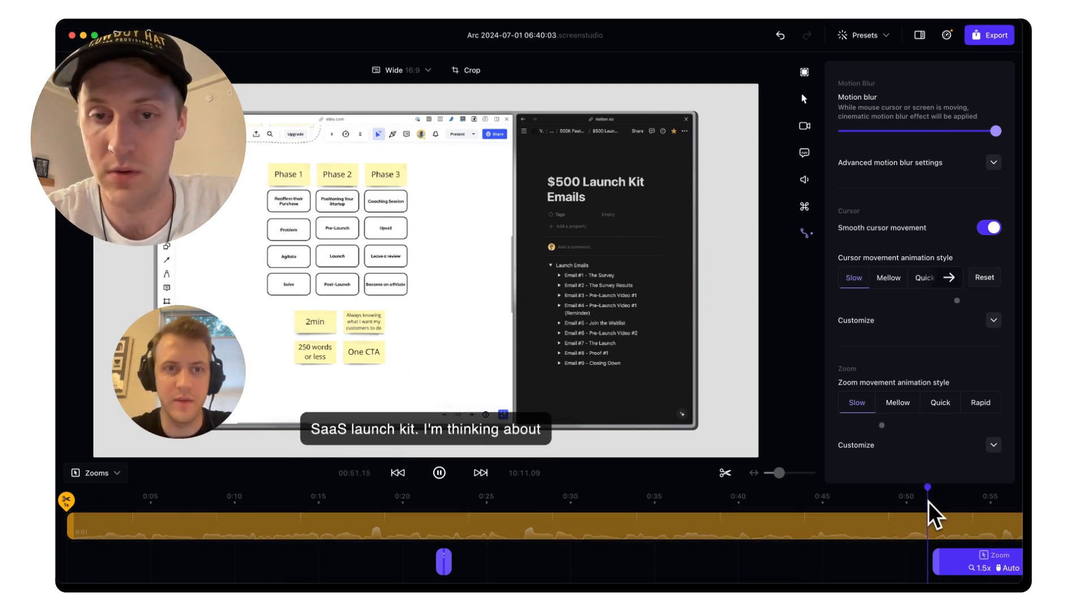
key(space)
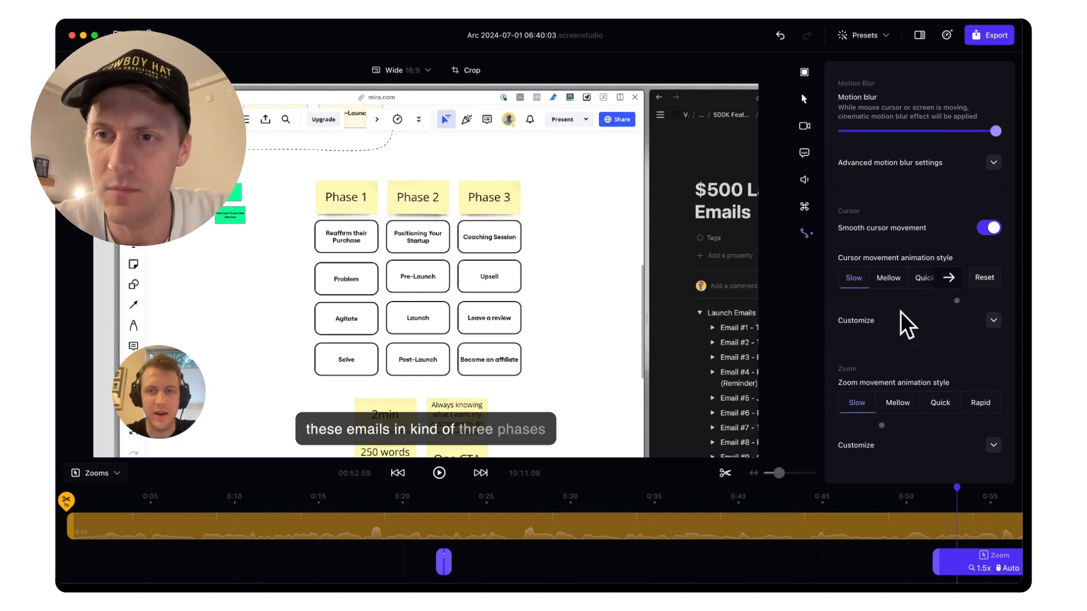
click(927, 502)
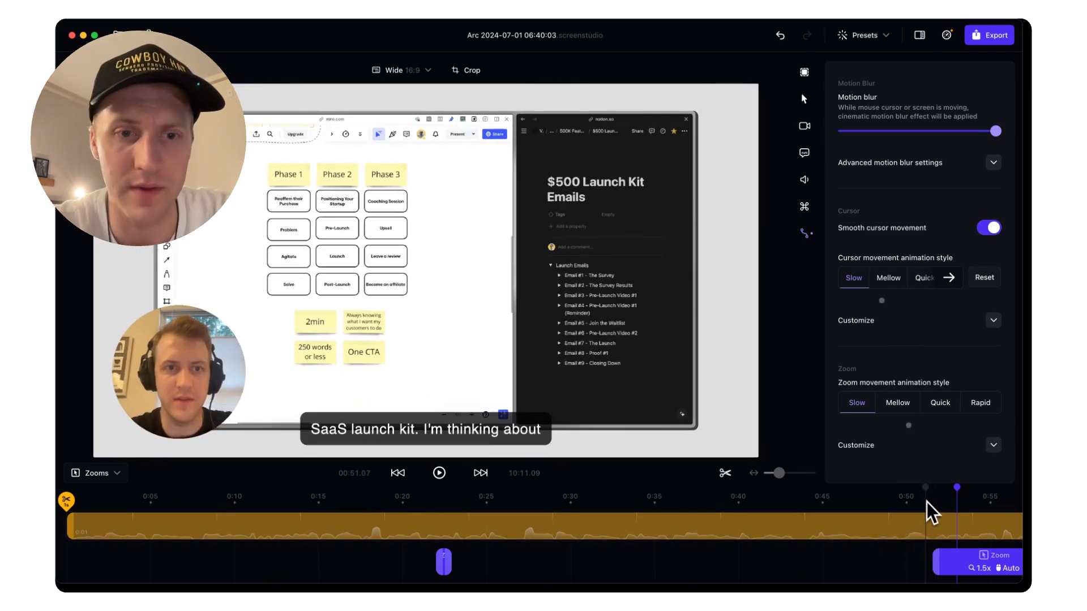
click(683, 501)
key(space)
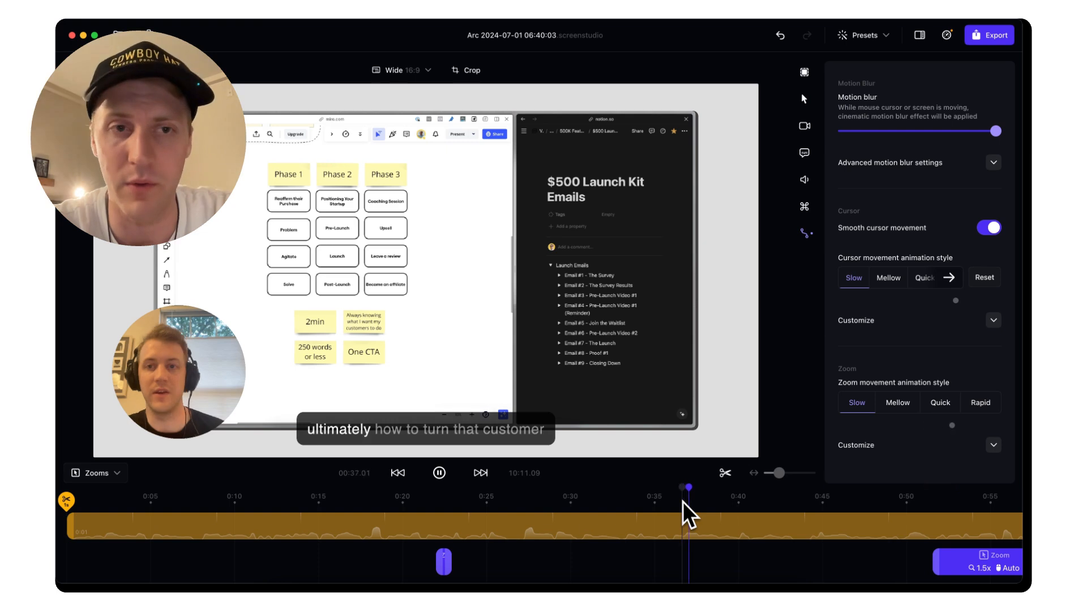
key(space)
scroll(683, 502, right, 8)
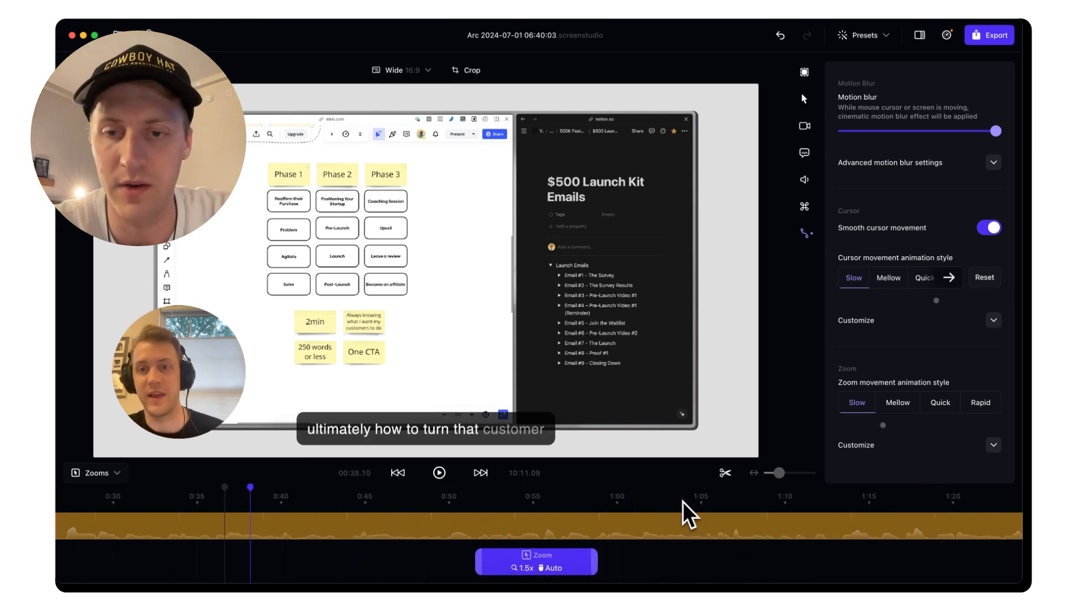
click(759, 487)
scroll(760, 487, right, 4)
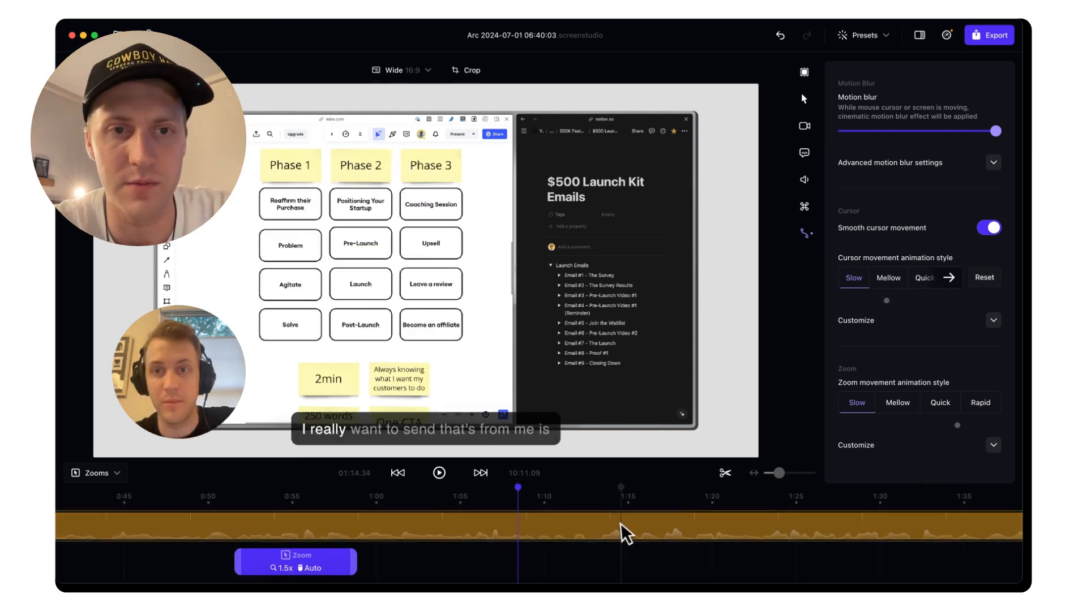
scroll(888, 504, right, 8)
scroll(888, 498, right, 4)
click(854, 493)
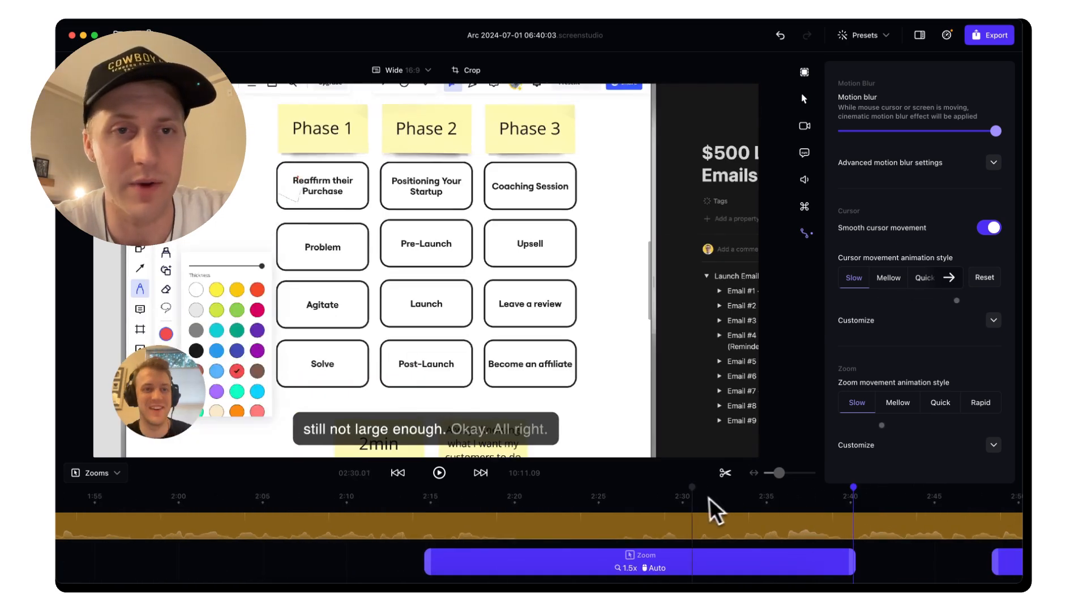
click(678, 525)
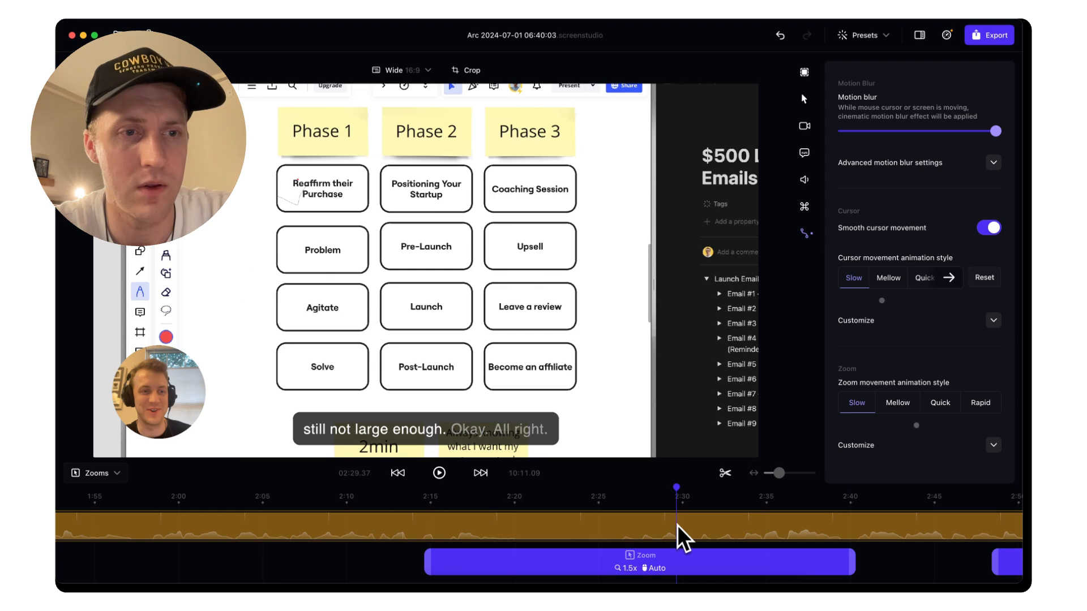
key(space)
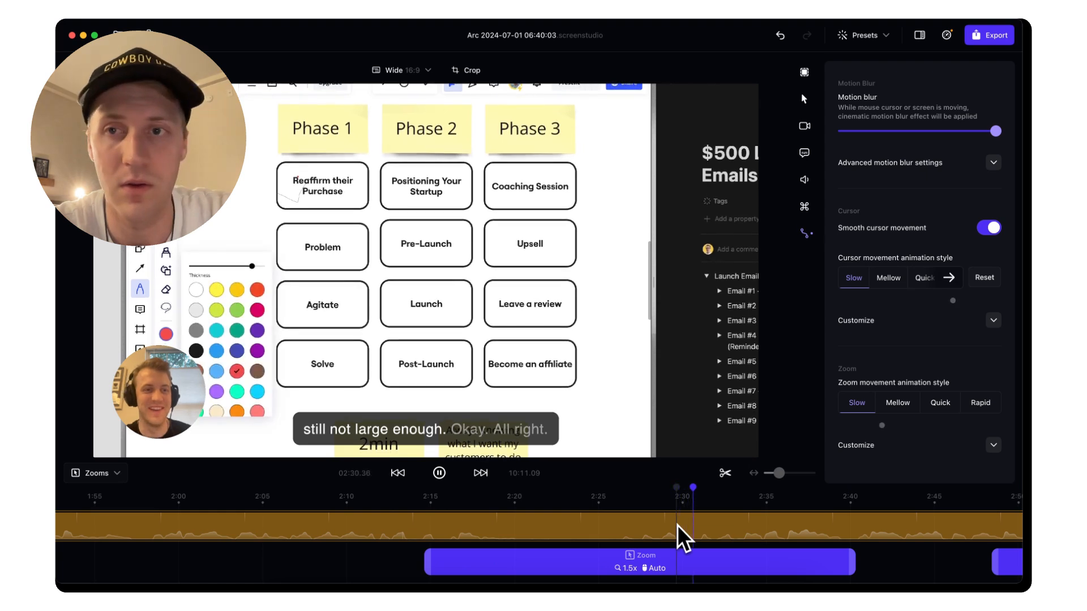
click(804, 99)
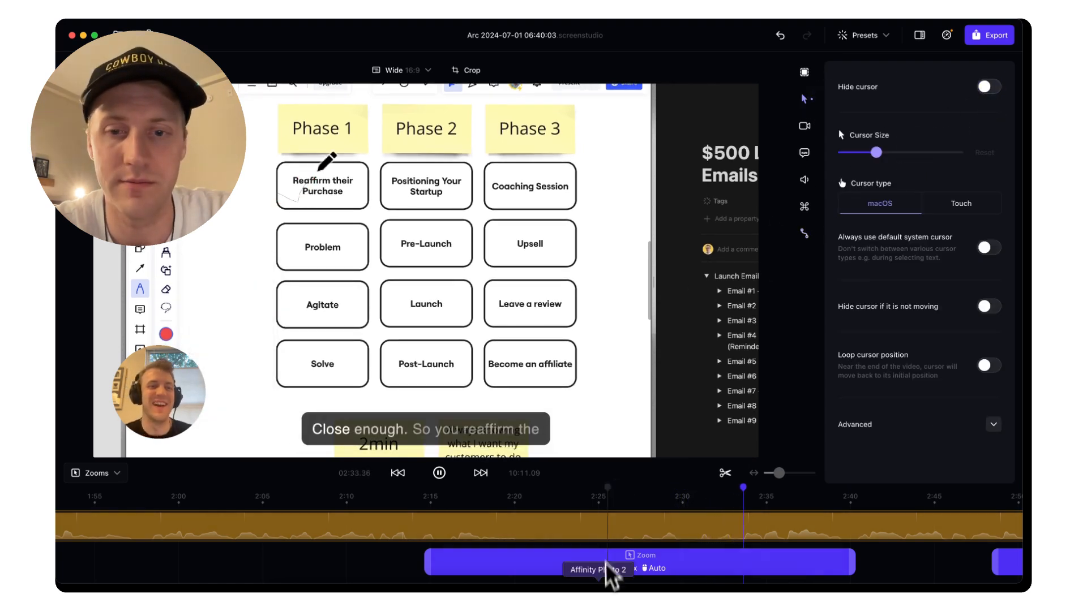
click(618, 499)
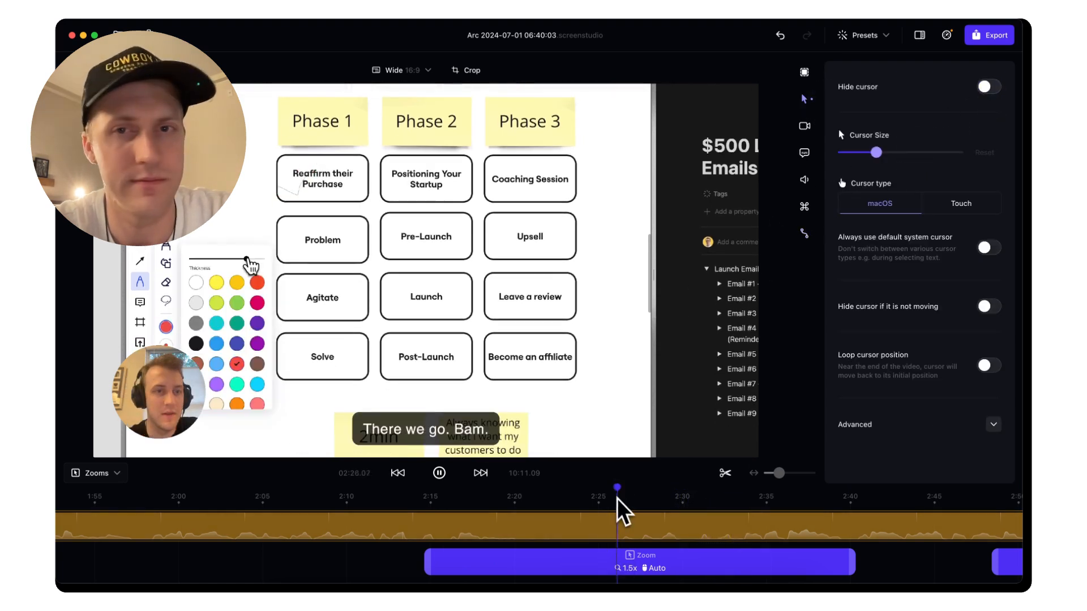
click(804, 232)
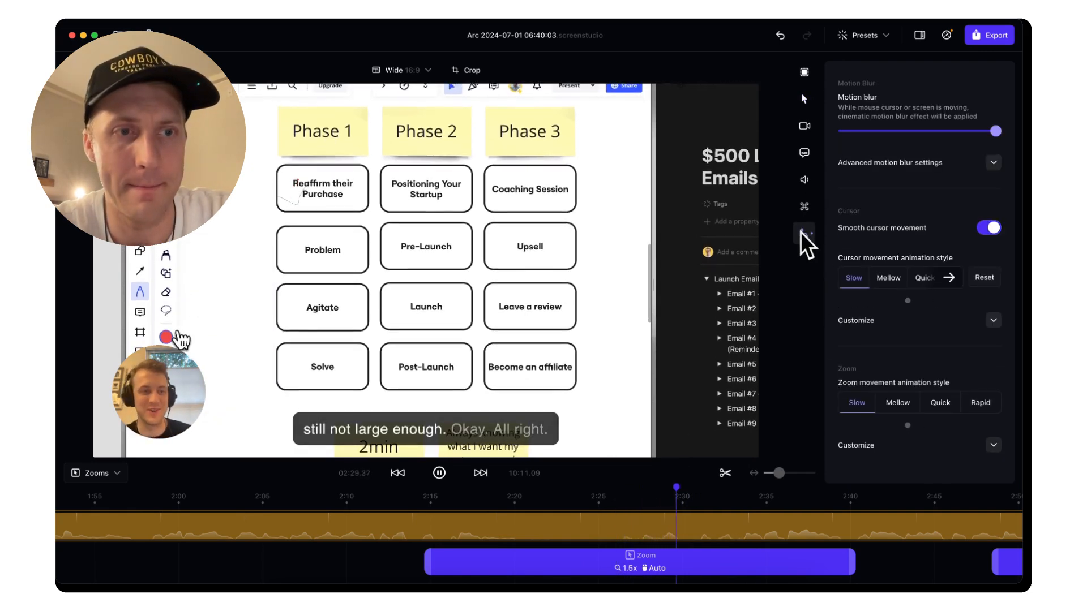
key(space)
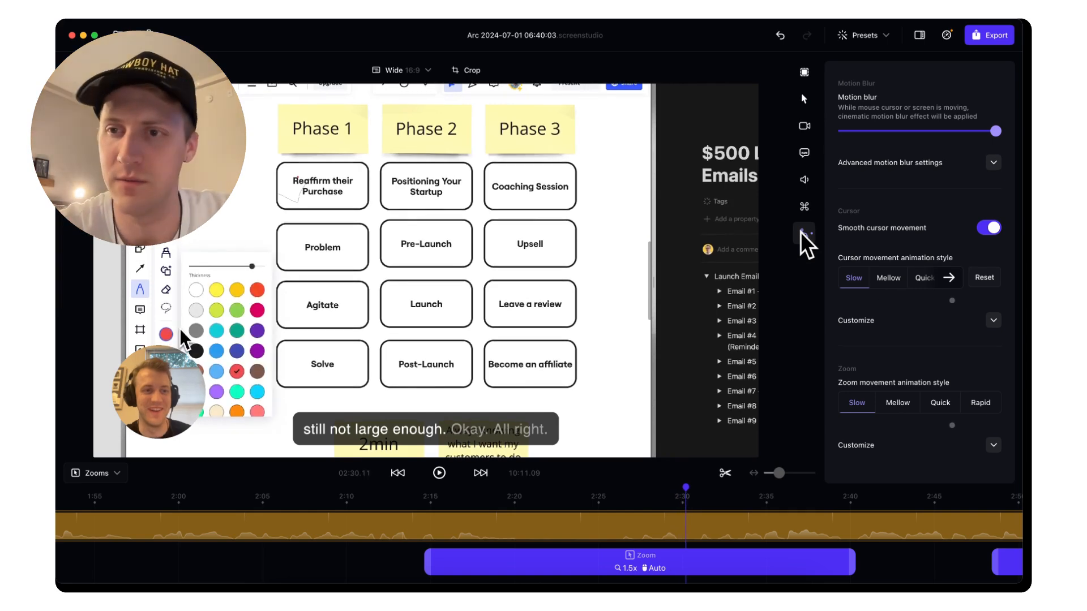
click(922, 277)
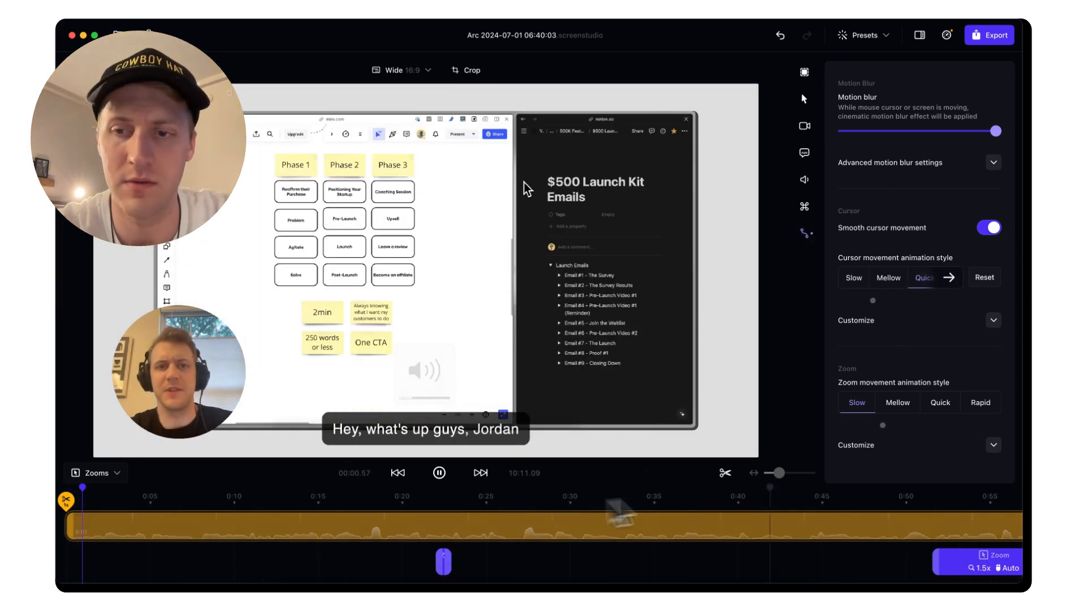
click(910, 514)
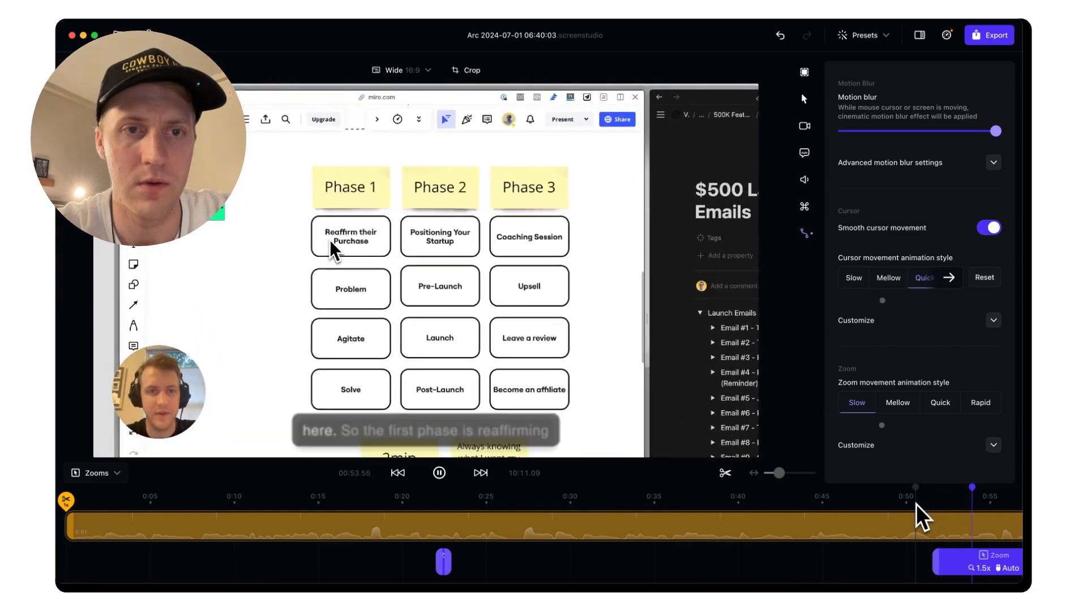
key(space)
click(860, 279)
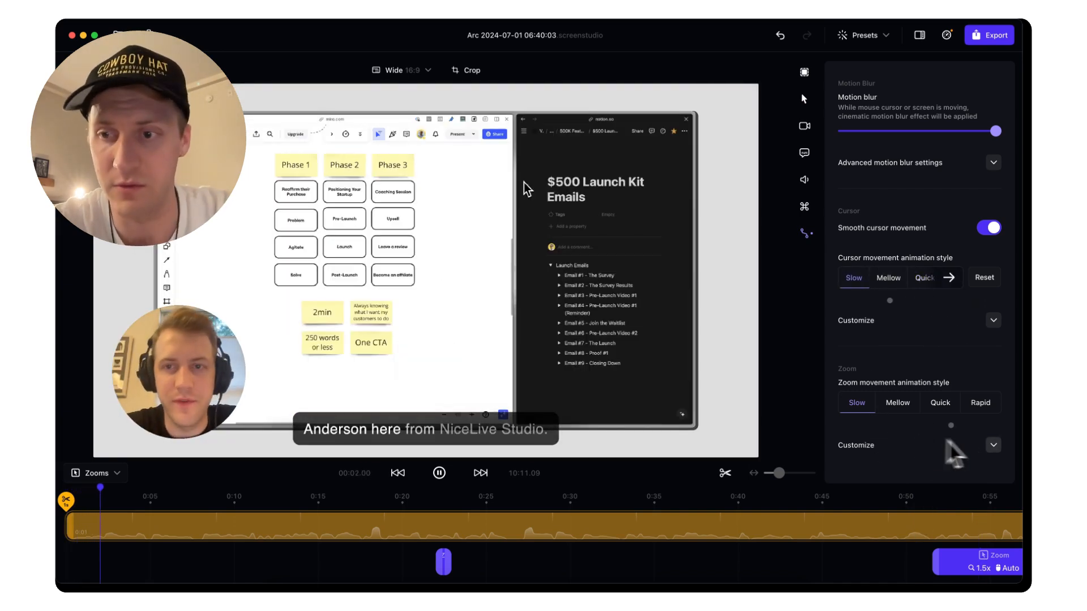
key(space)
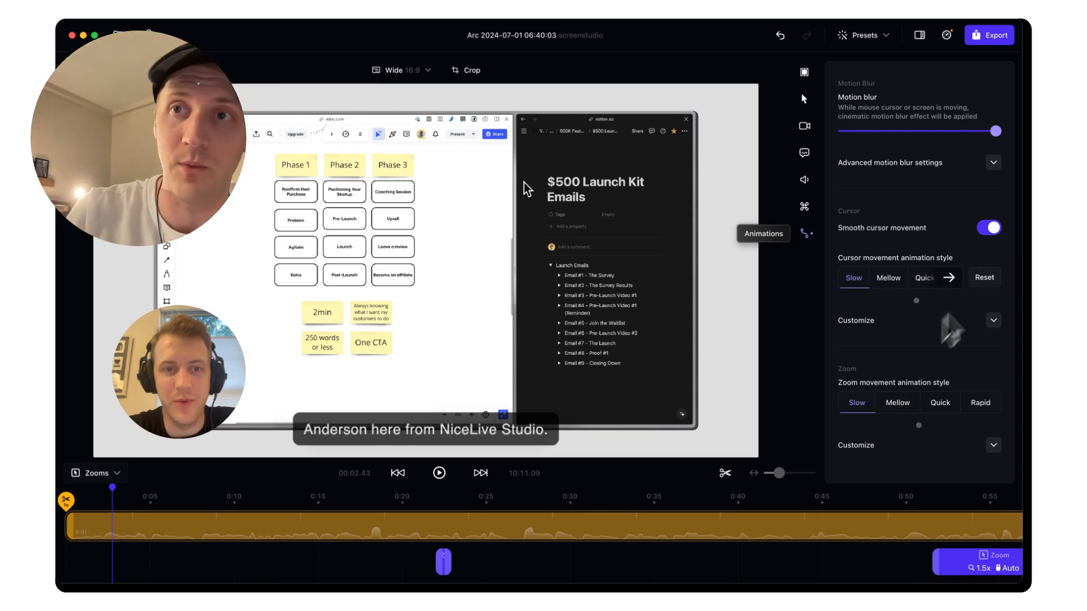
Cycle through the shortcuts, microphone, transcript, camera, cursor and background panels
click(805, 206)
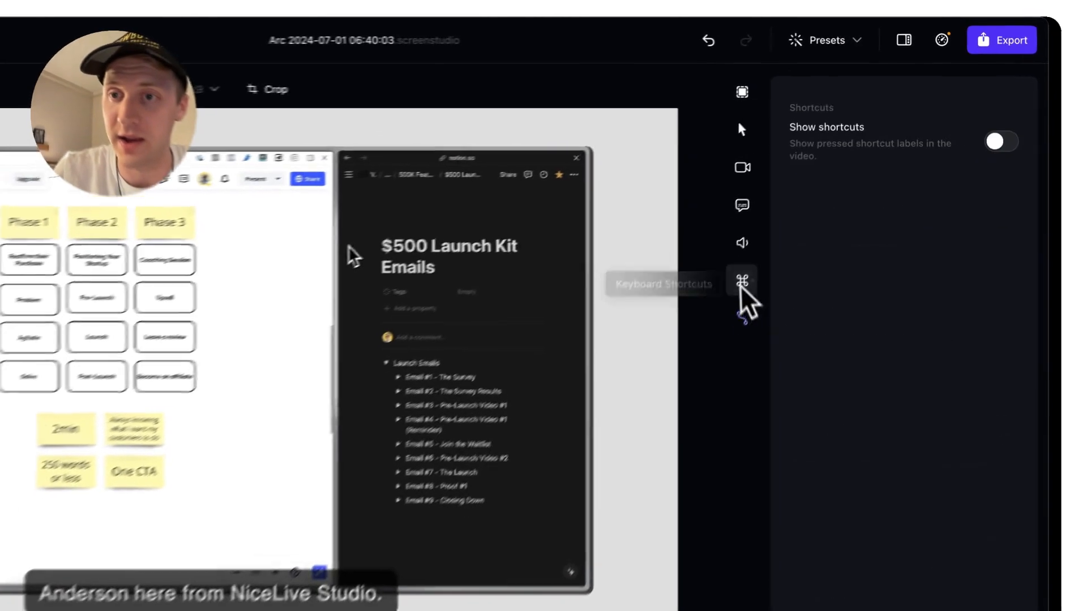
click(805, 180)
click(805, 153)
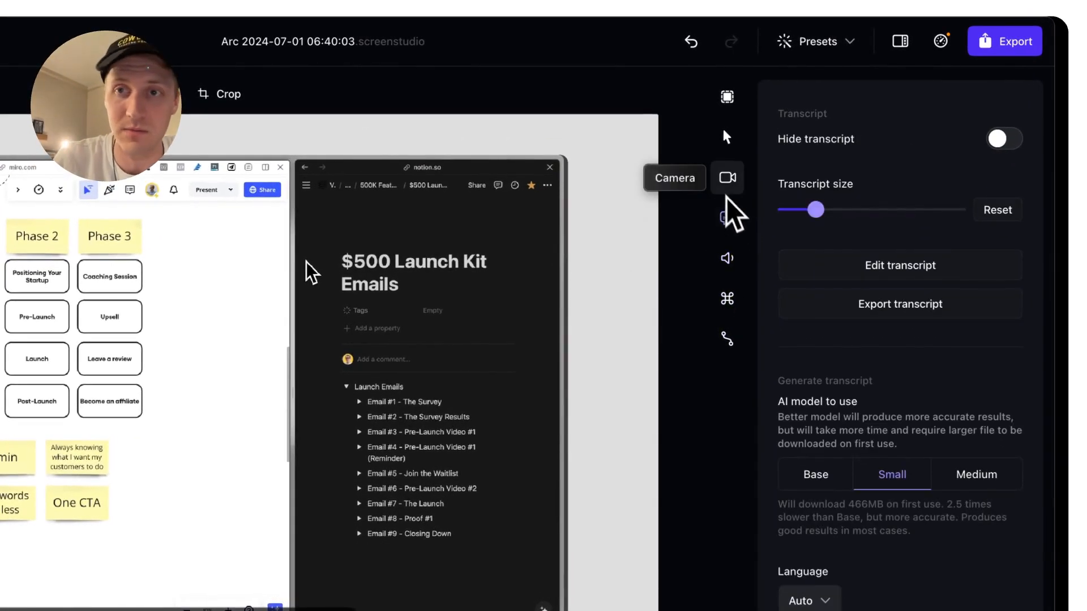
click(726, 180)
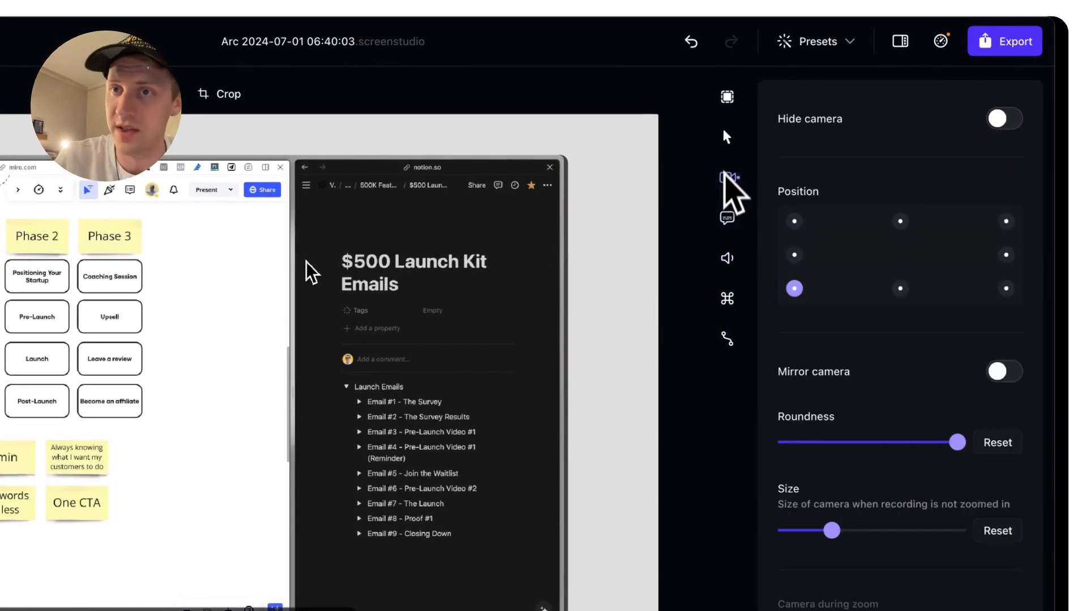
click(726, 139)
click(725, 100)
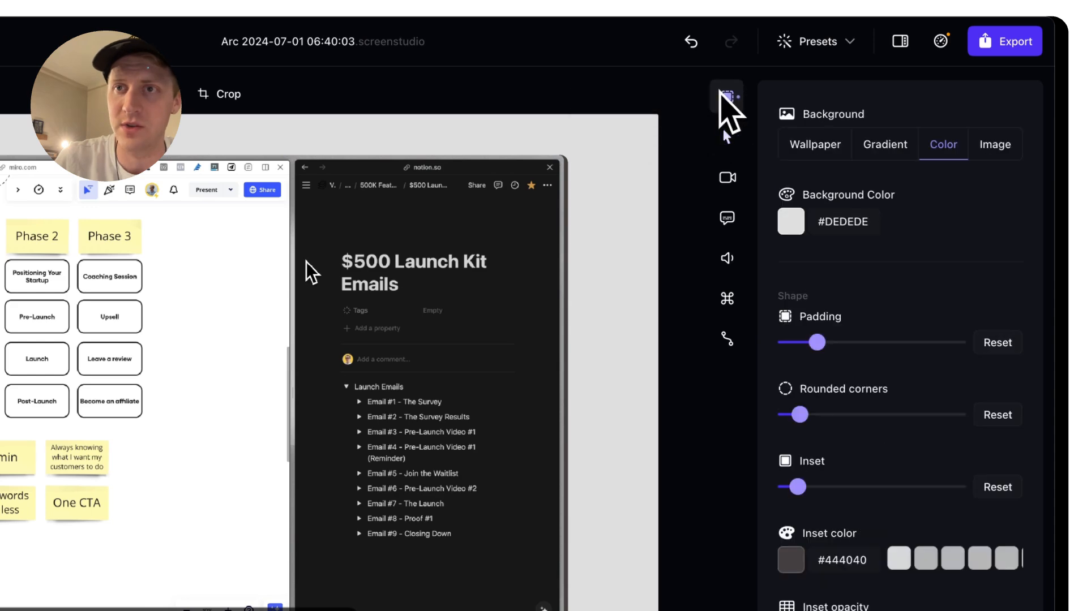
Apply the Green Screen preset, then switch to a white background with a black inset
click(838, 45)
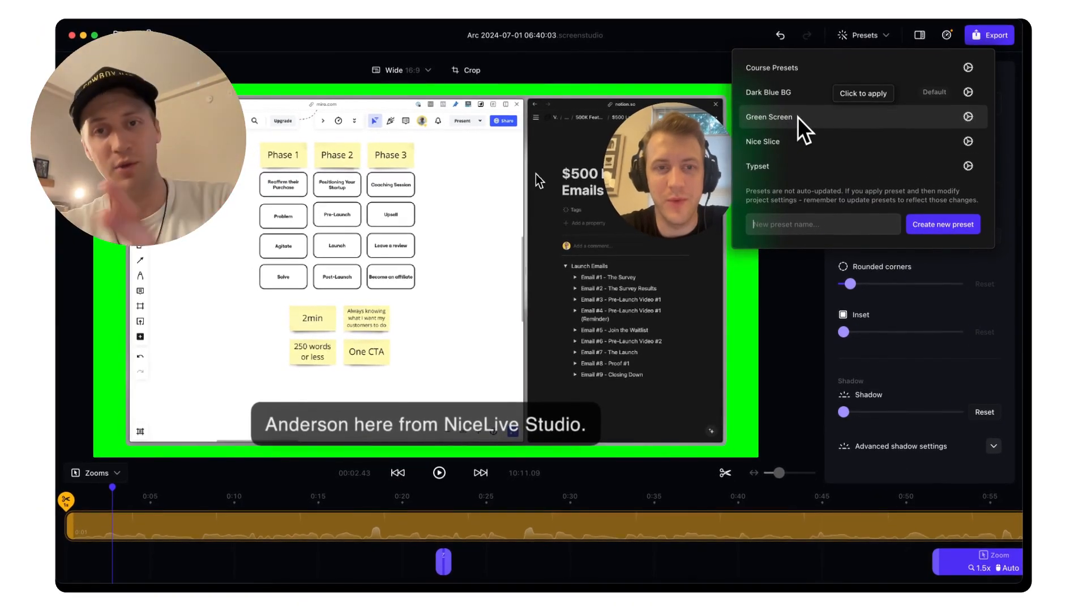
click(797, 117)
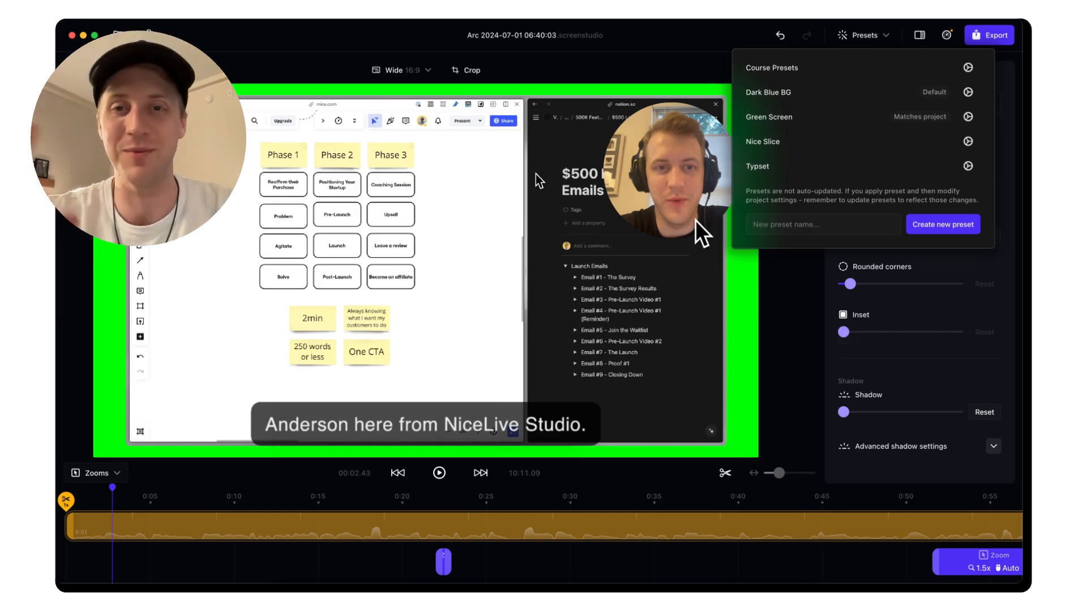
click(785, 376)
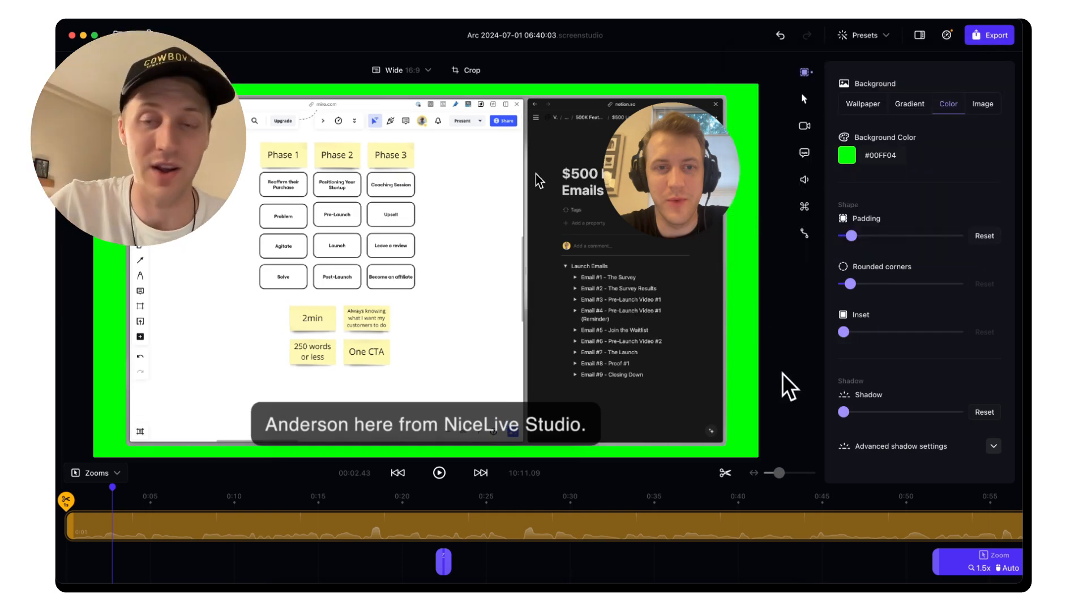
click(858, 36)
click(730, 334)
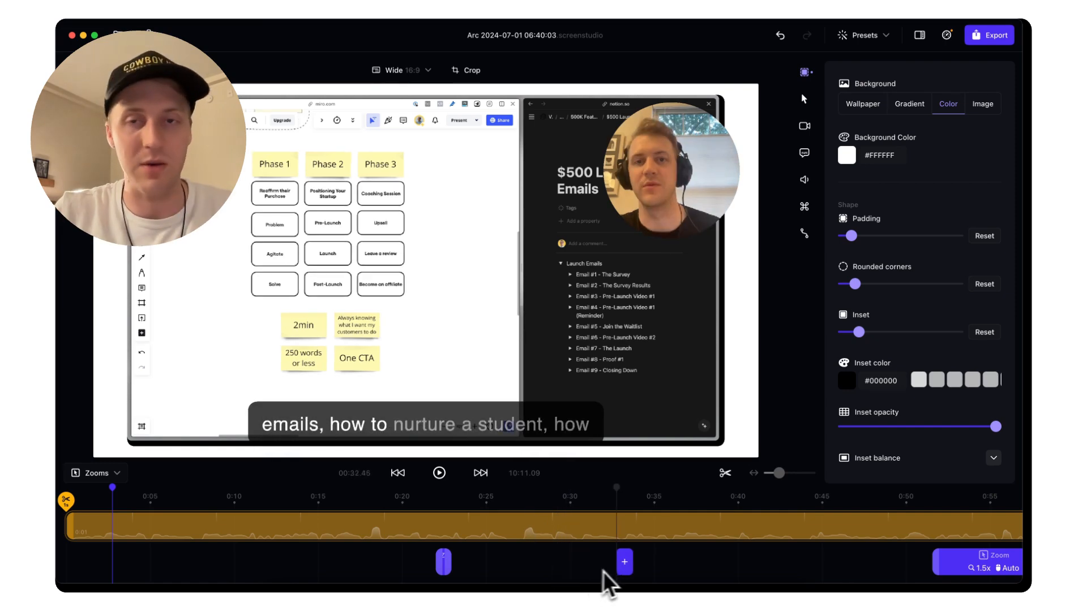
Trim the clip's start to about 0.5 s
scroll(617, 572, right, 1)
scroll(617, 572, left, 1)
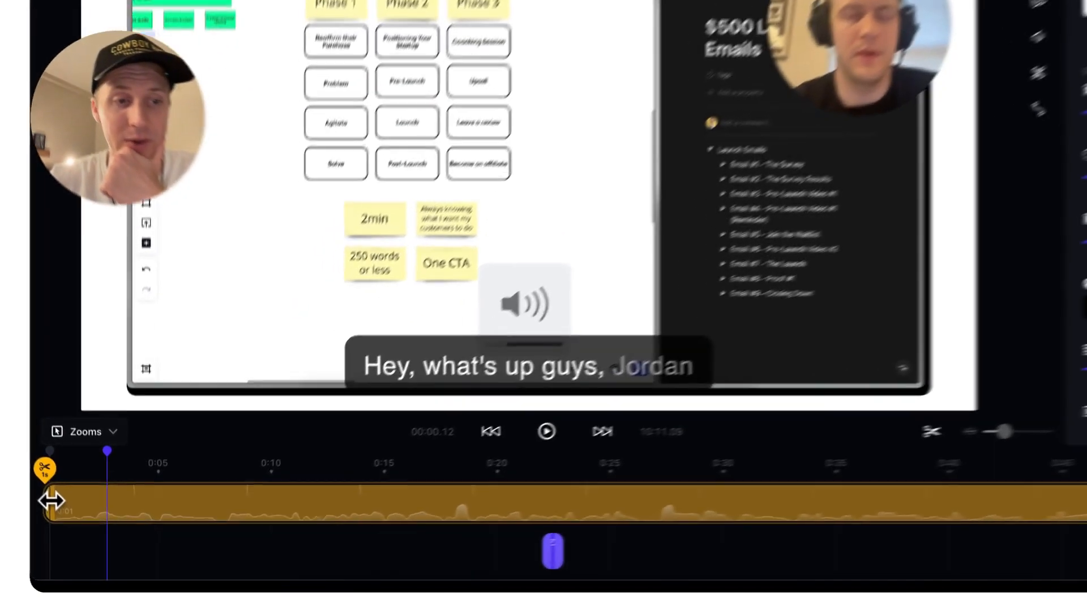
mouse_move(72, 525)
mouse_down()
mouse_move(103, 521)
mouse_move(56, 528)
mouse_up()
drag(20, 496, 29, 497)
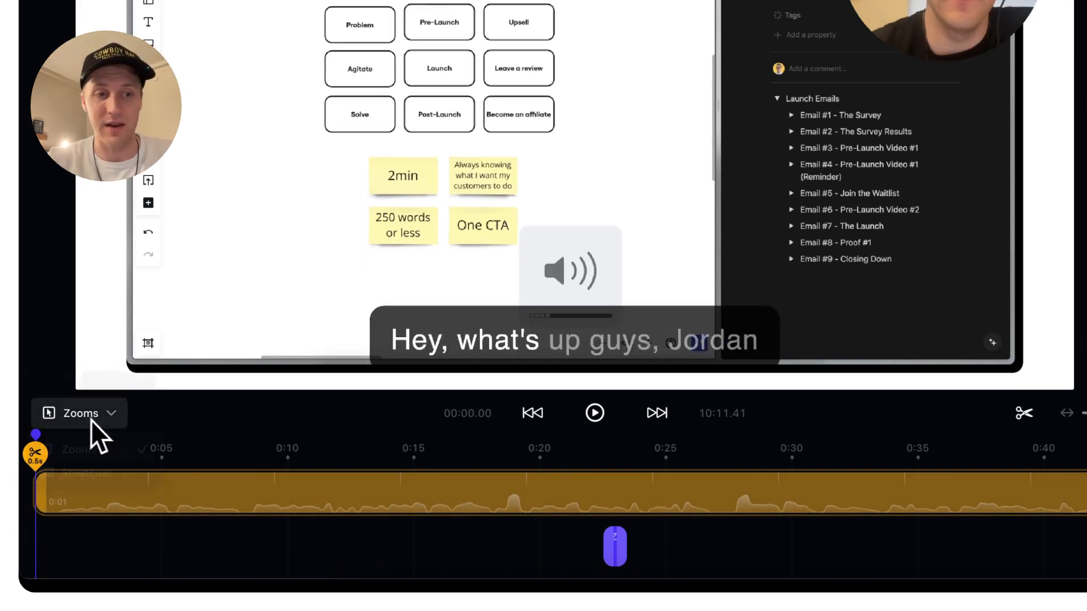
click(91, 422)
click(90, 422)
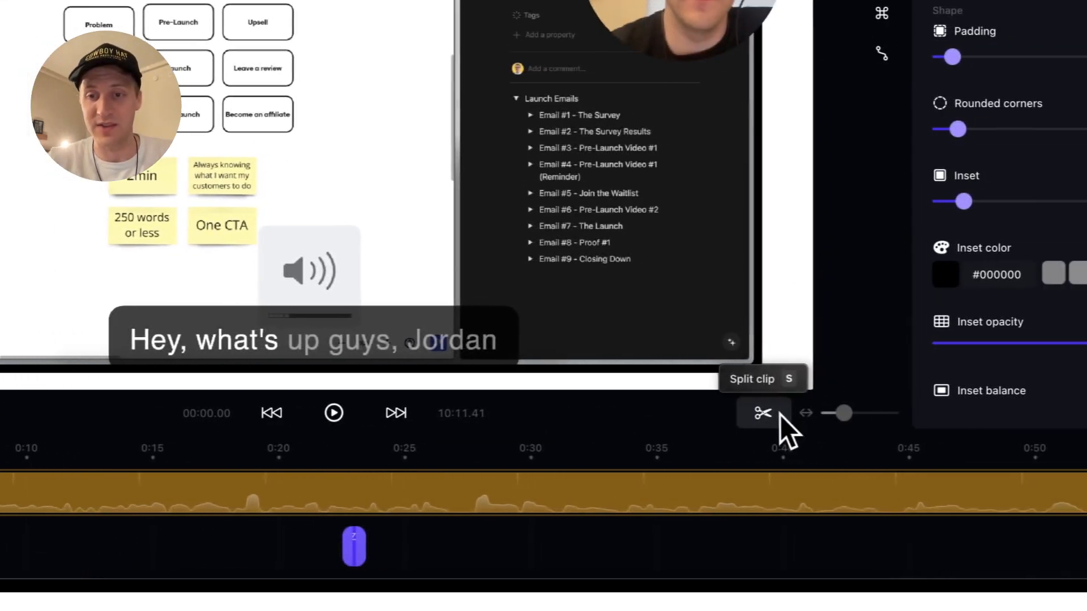
Split the clip at about 0:09 and again at about 0:06
click(858, 413)
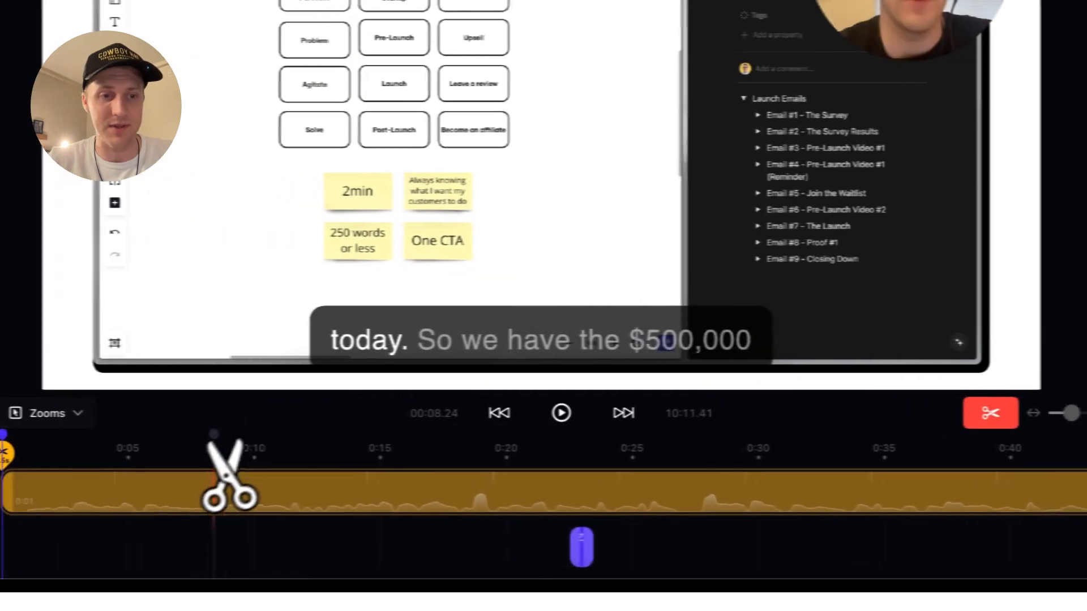
click(218, 482)
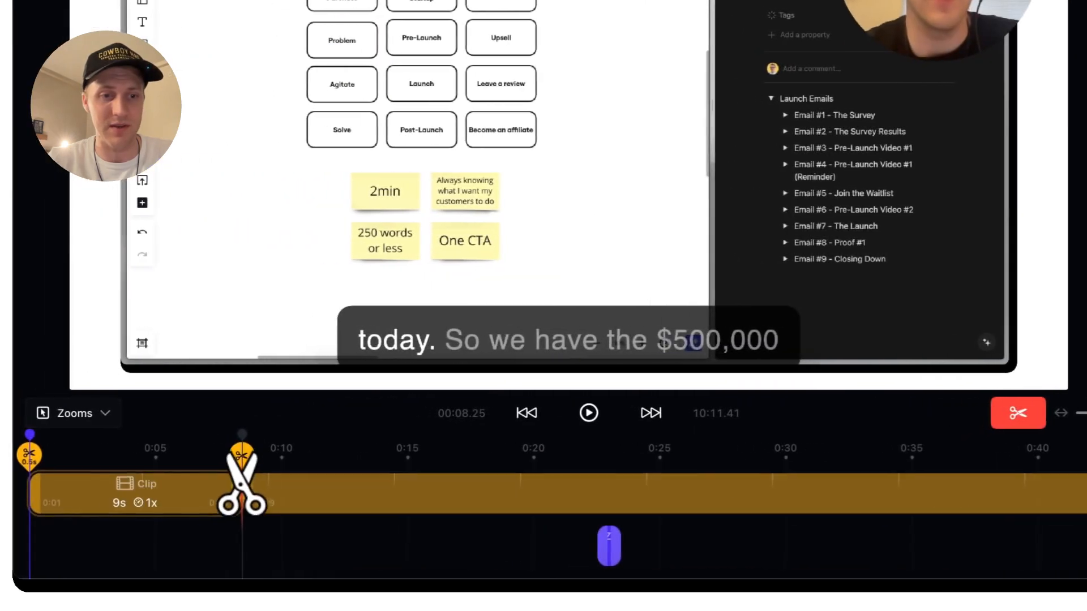
click(141, 484)
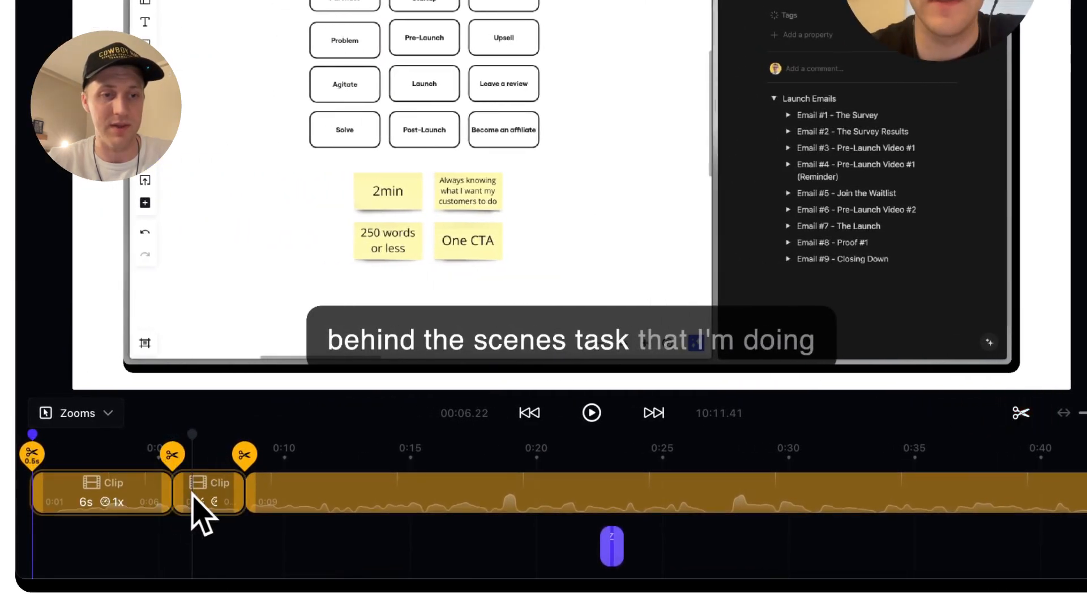
key(c)
key(c)
key(c)
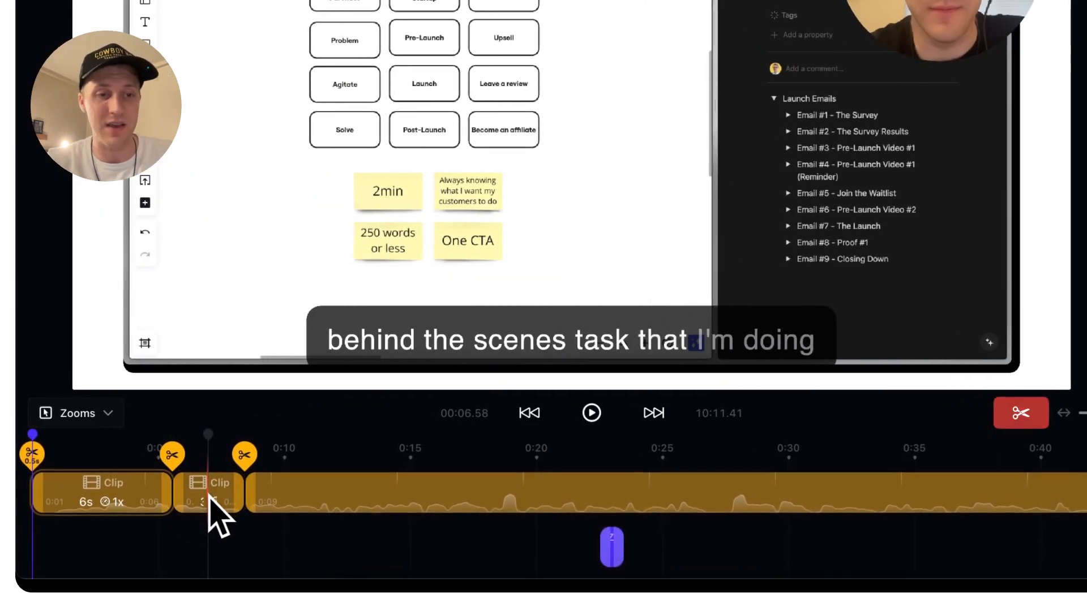
key(c)
Split near 0:07 and delete the middle piece, then undo back to one continuous clip
click(224, 494)
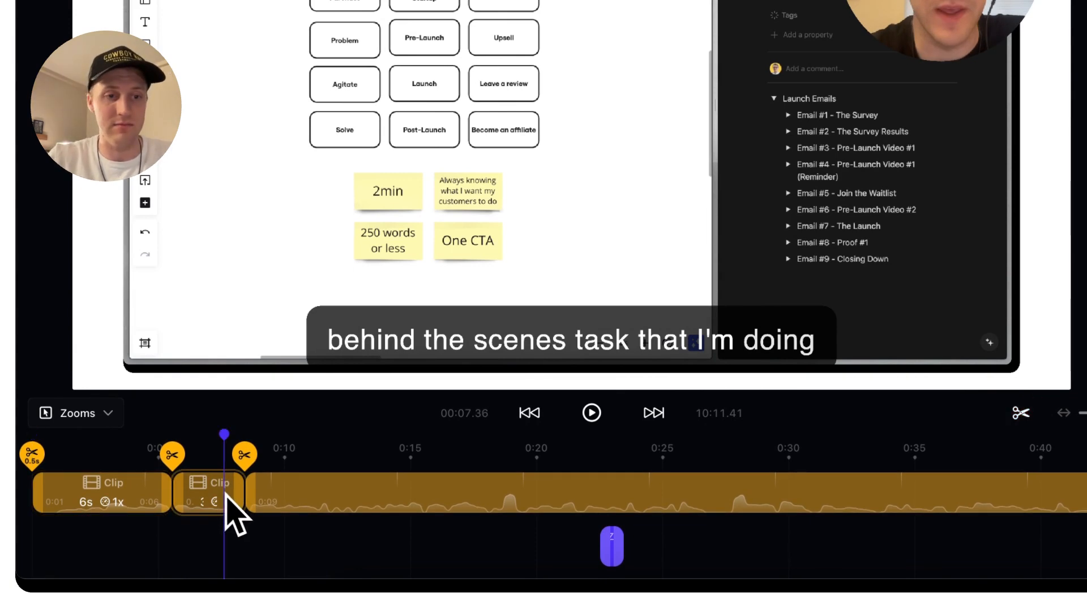
key(Delete)
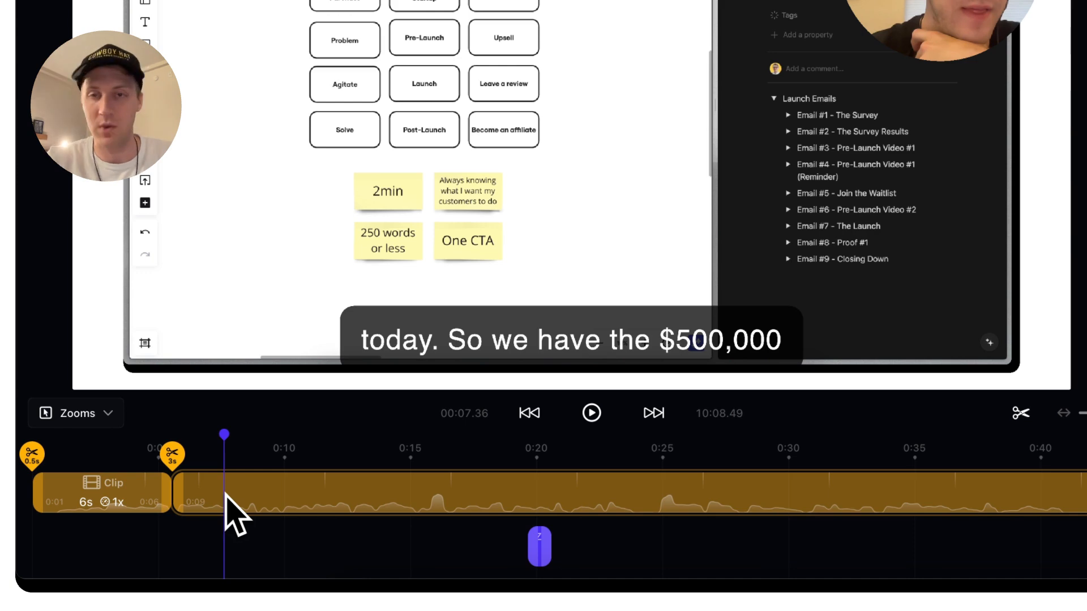
key(ctrl+z)
key(ctrl+z)
key(ctrl+z)
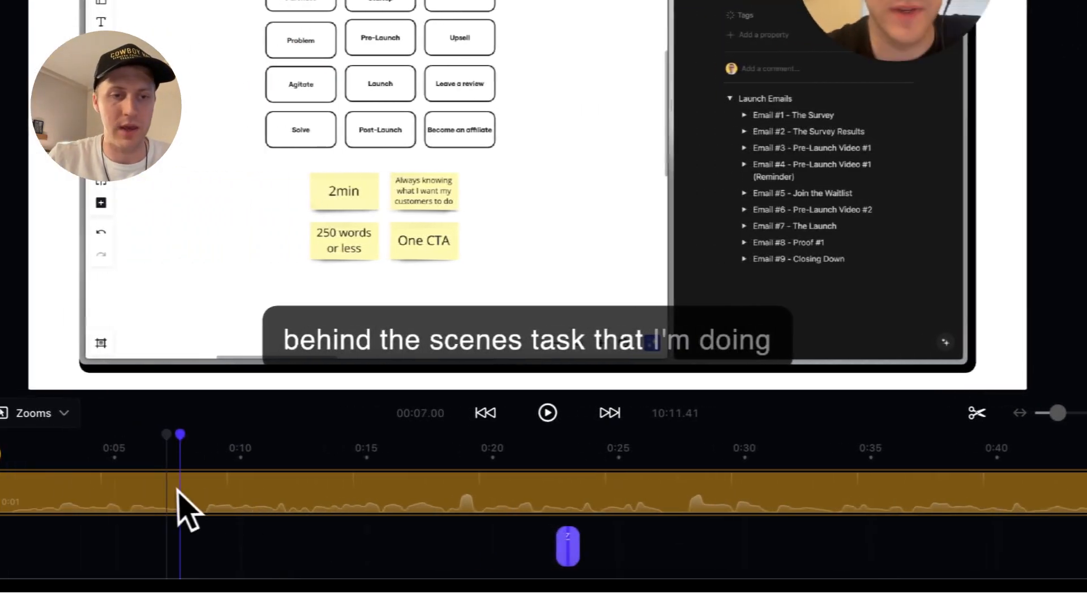
click(55, 485)
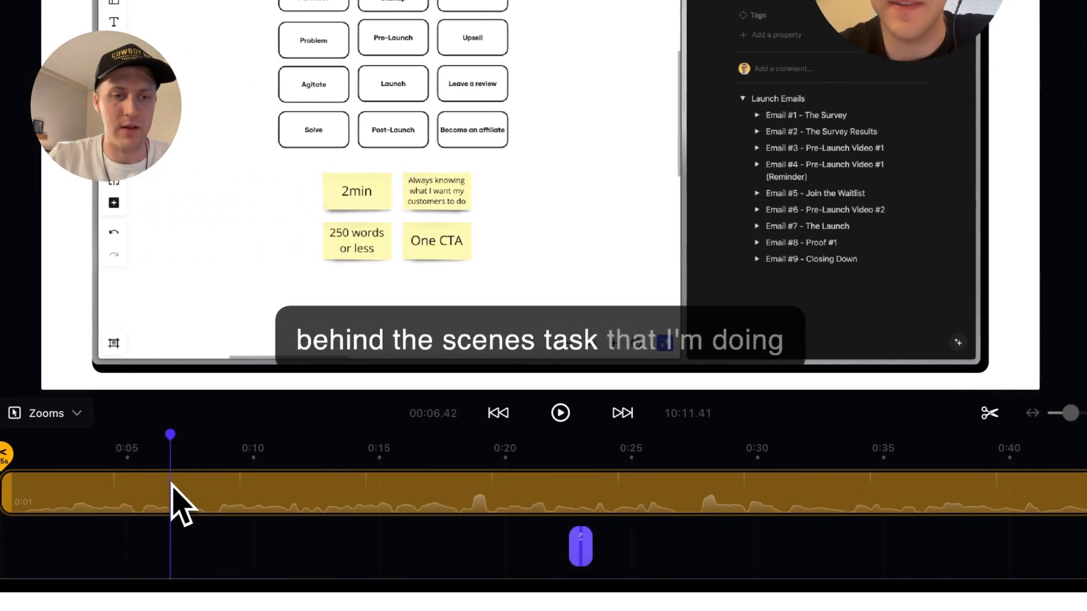
right_click(172, 487)
click(210, 495)
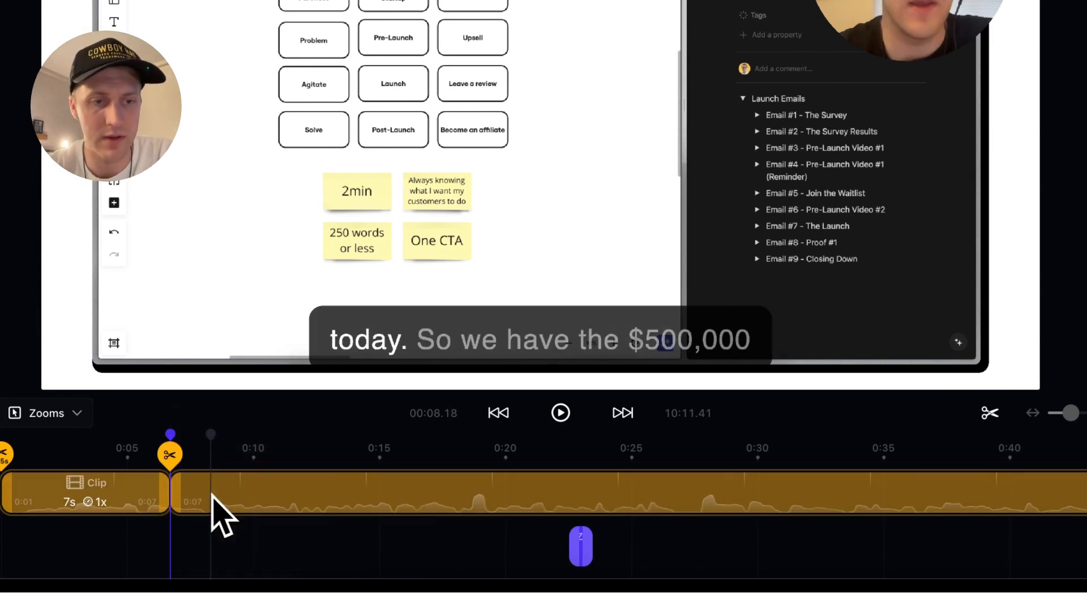
right_click(213, 508)
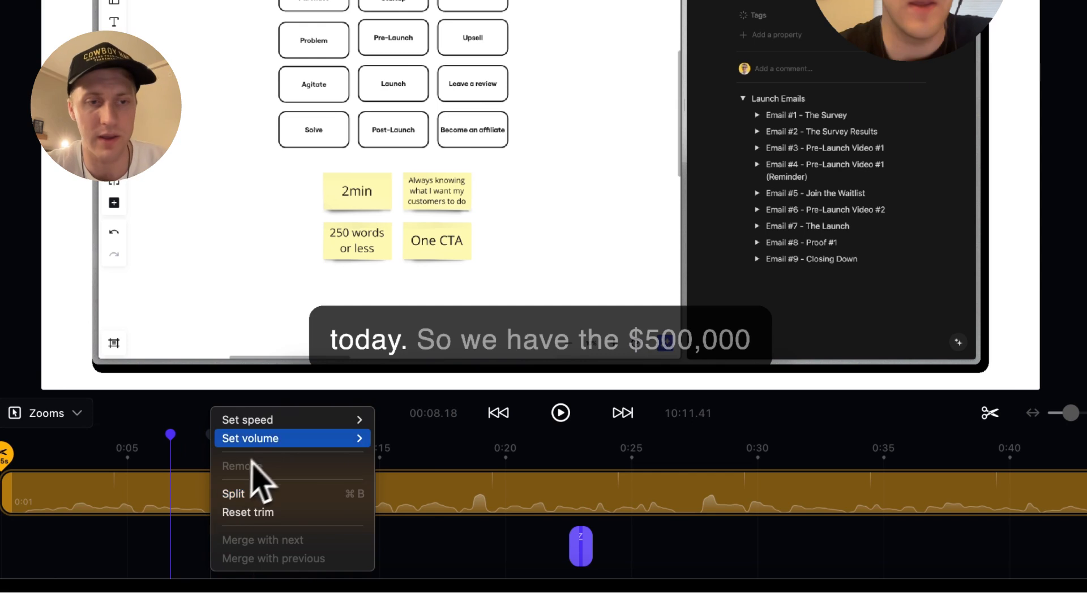
mouse_move(276, 441)
mouse_move(291, 422)
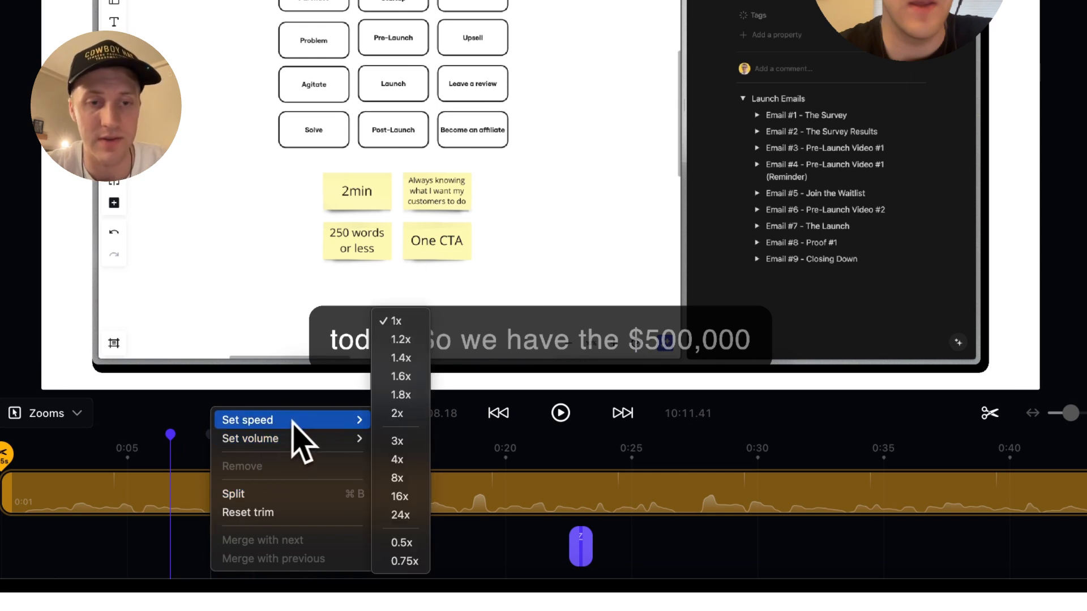
click(402, 440)
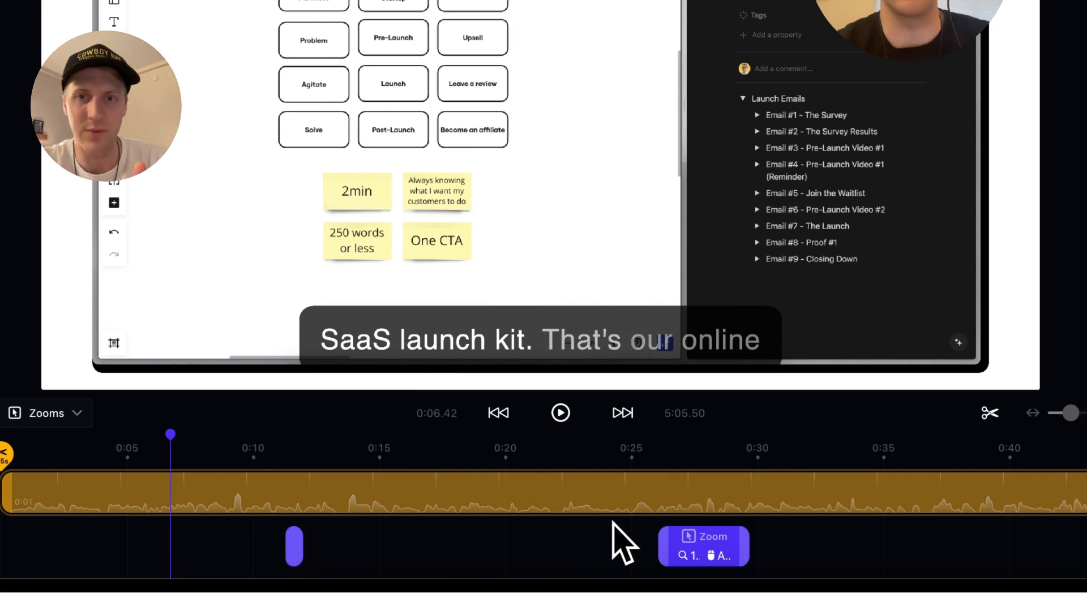
right_click(381, 512)
mouse_move(442, 425)
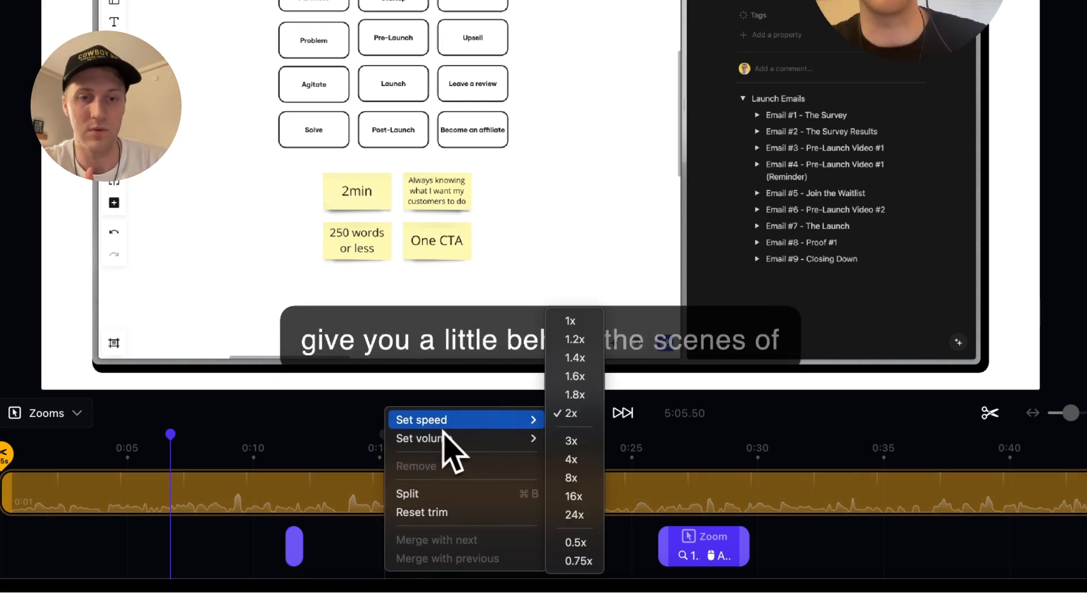
click(561, 340)
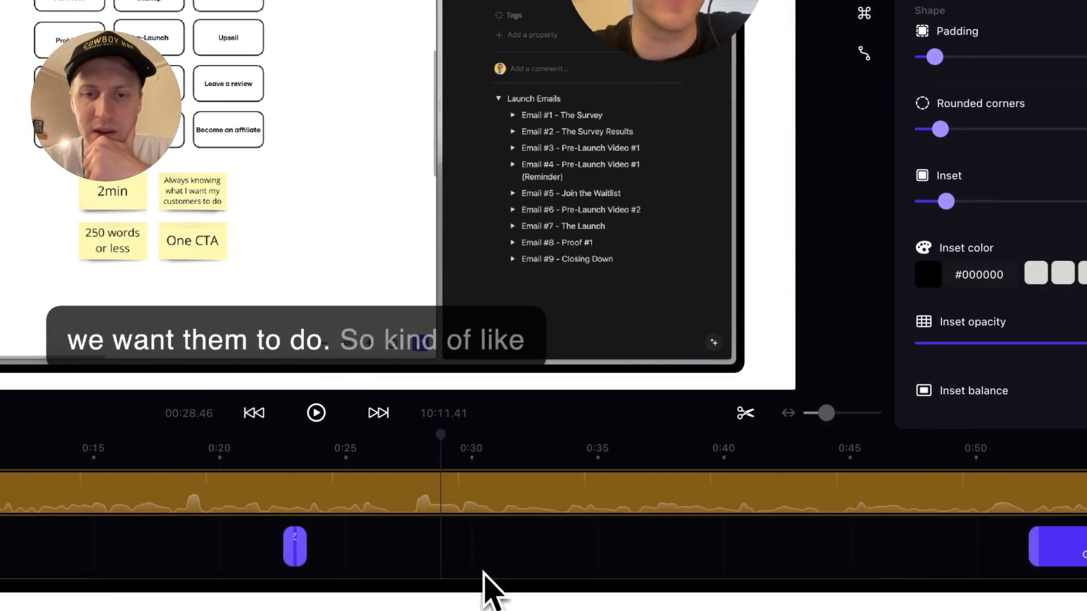
scroll(497, 547, right, 7)
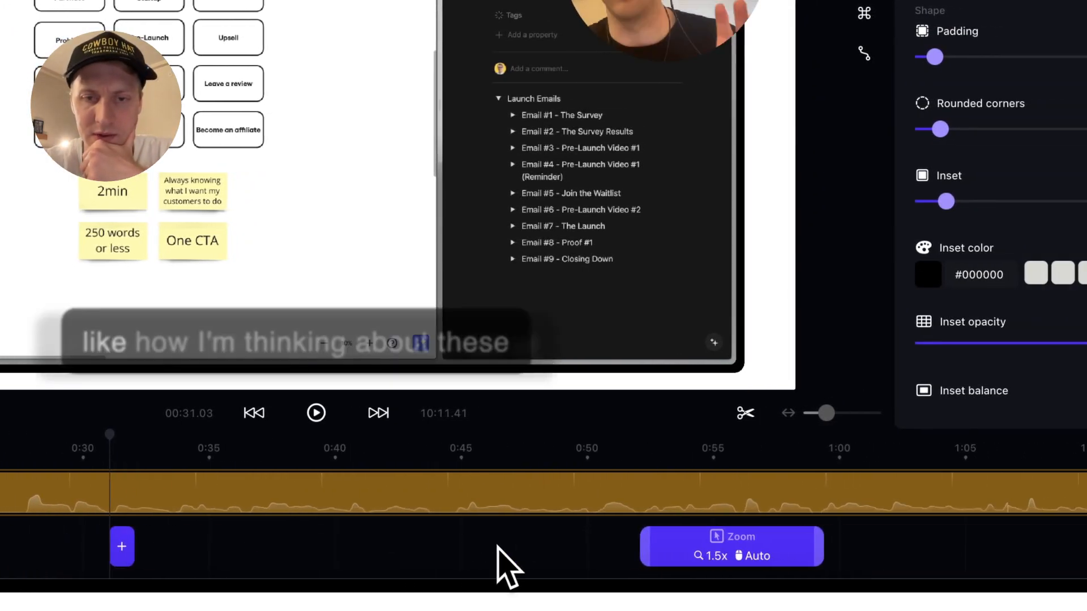
drag(826, 413, 806, 422)
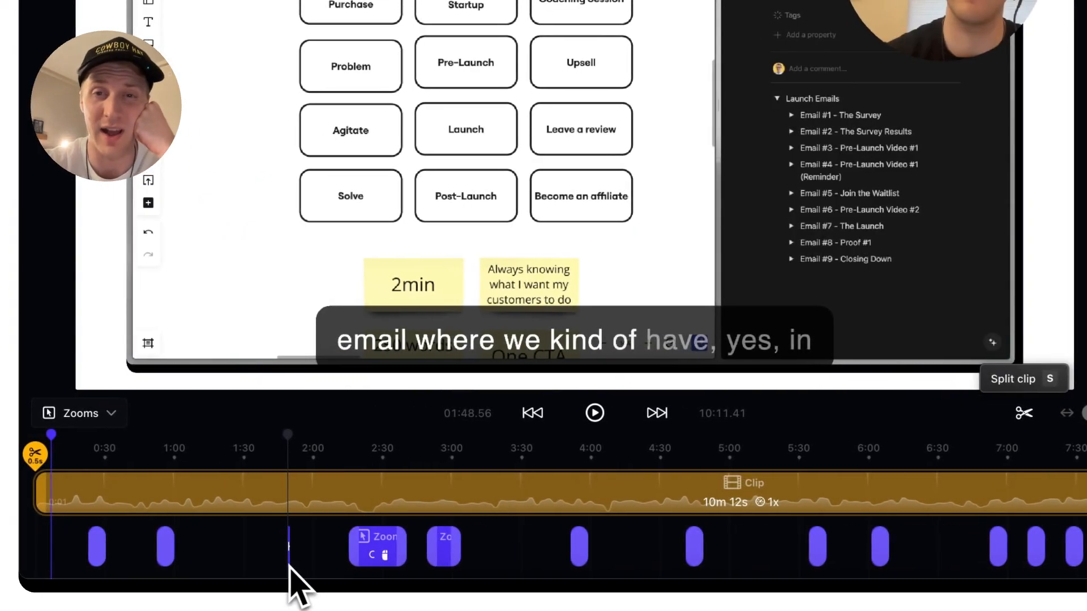
right_click(289, 566)
right_click(241, 563)
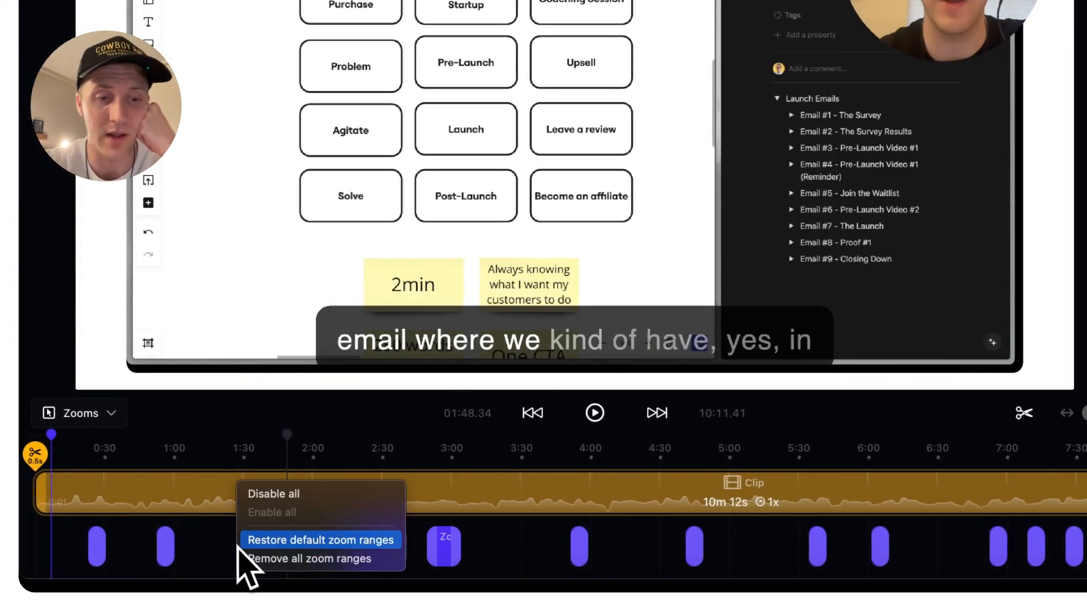
click(263, 559)
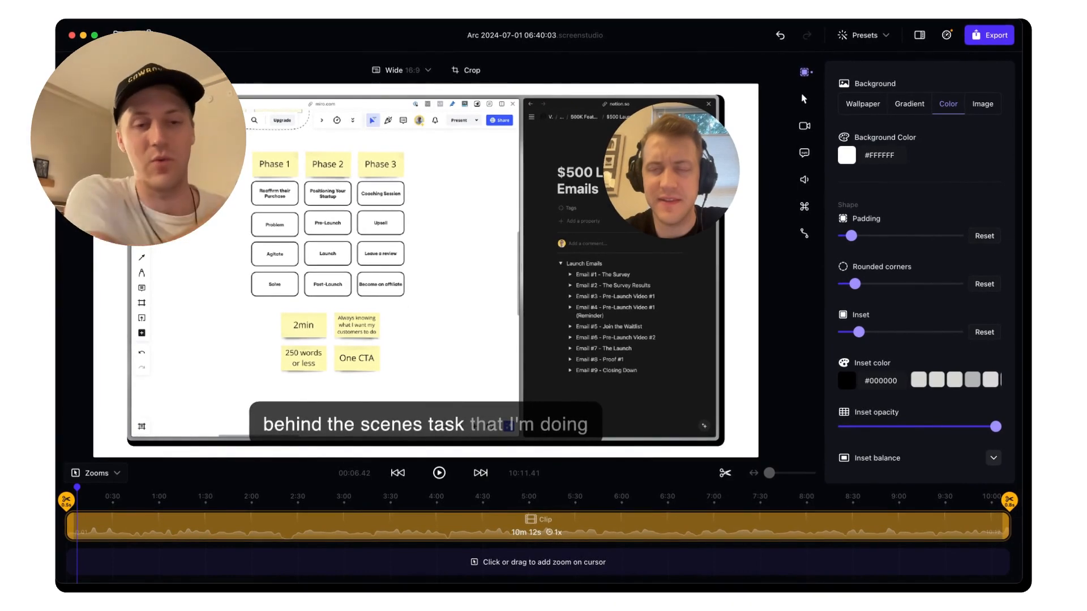
key(super+z)
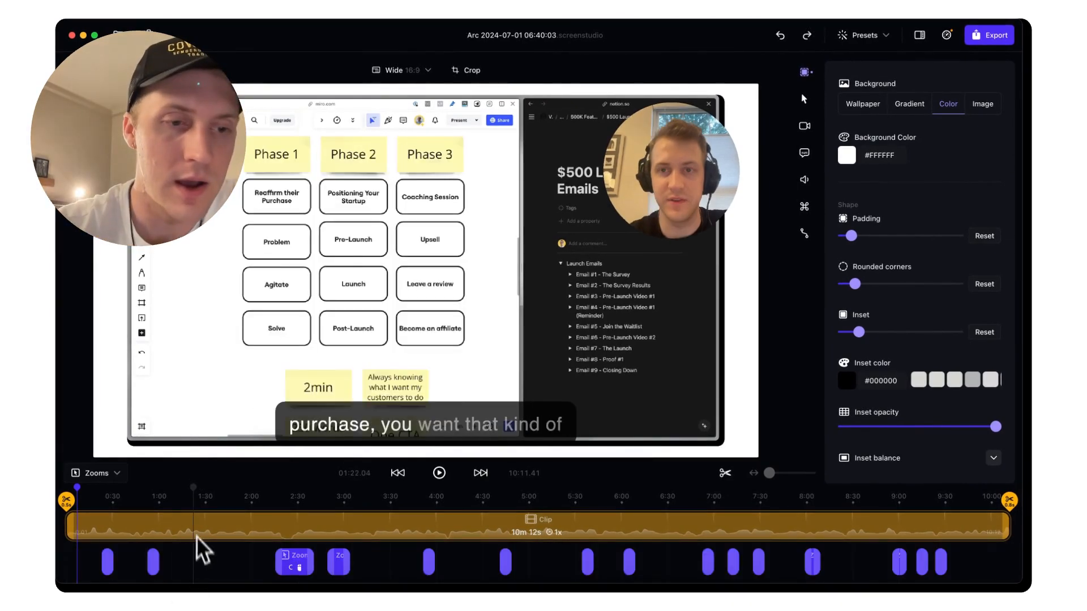
Select the zoom near 0:53 and preview it, playing from about 0:54
click(151, 503)
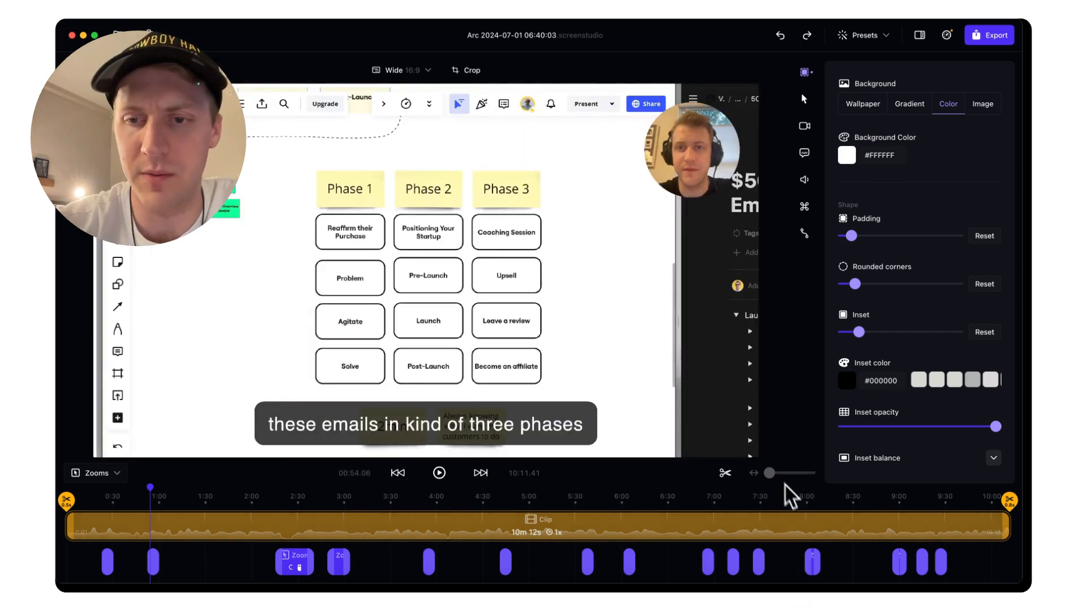
drag(771, 473, 779, 473)
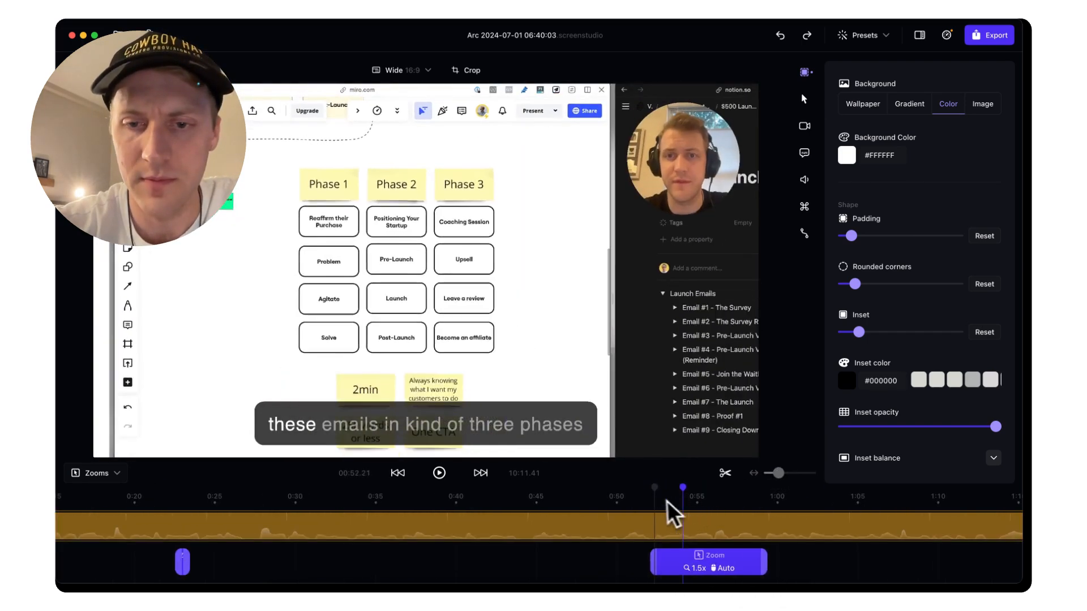
click(679, 557)
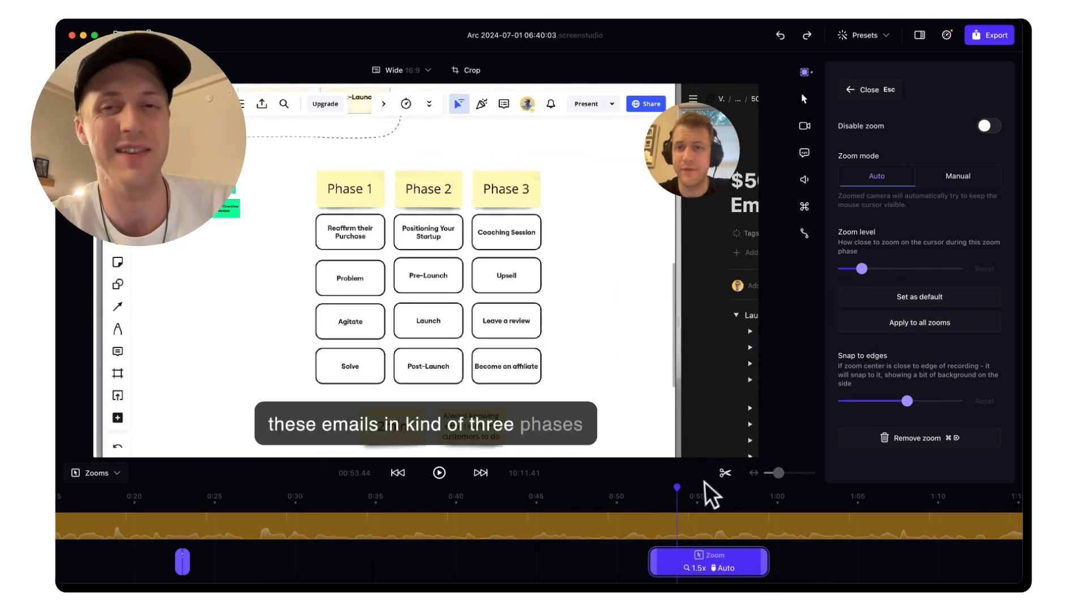
click(648, 501)
key(space)
key(space)
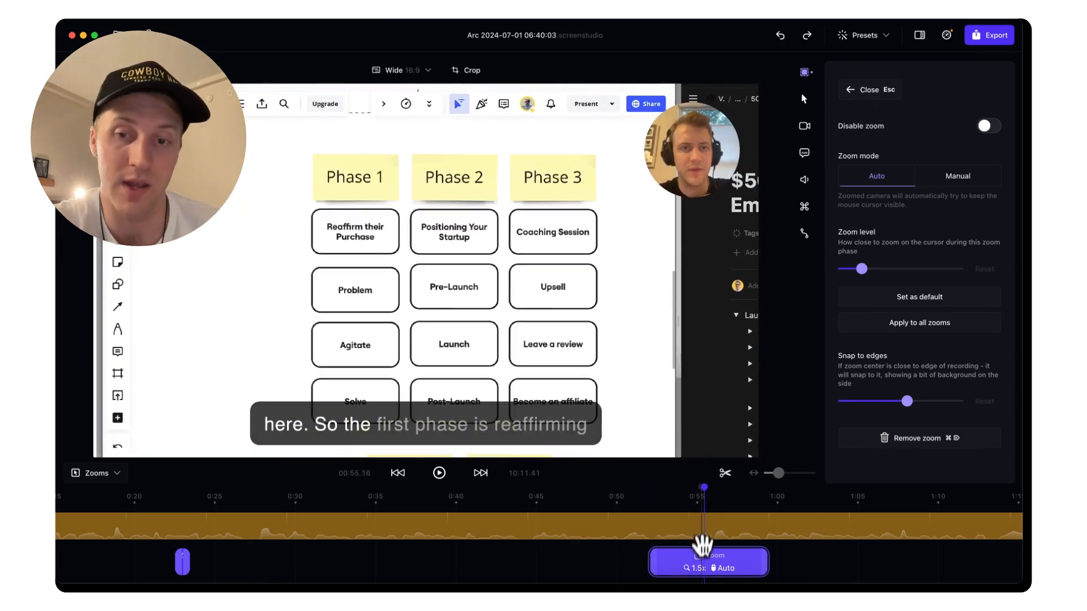
click(686, 499)
key(space)
key(space)
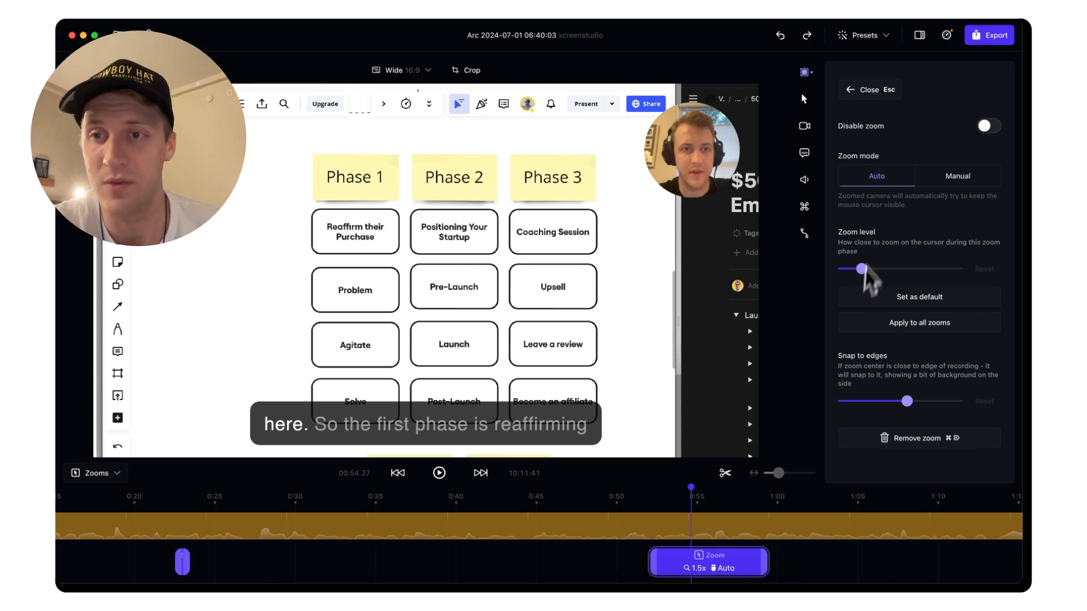
Adjust the zoom level toward 1.6x and lower edge snapping to about 15%
mouse_move(861, 269)
mouse_down()
mouse_move(872, 270)
mouse_move(861, 273)
mouse_up()
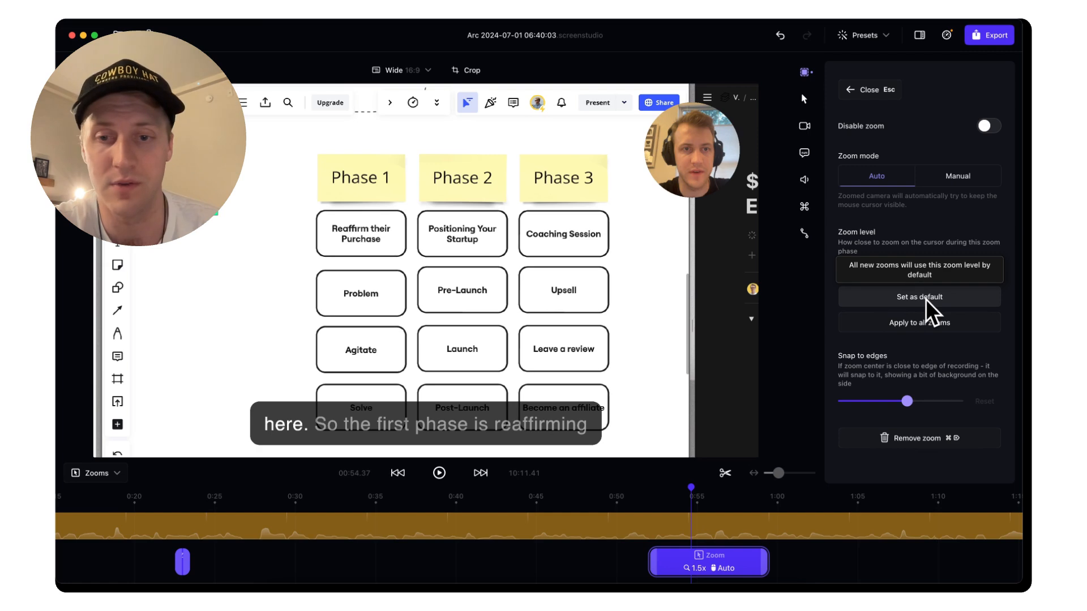
drag(862, 270, 863, 272)
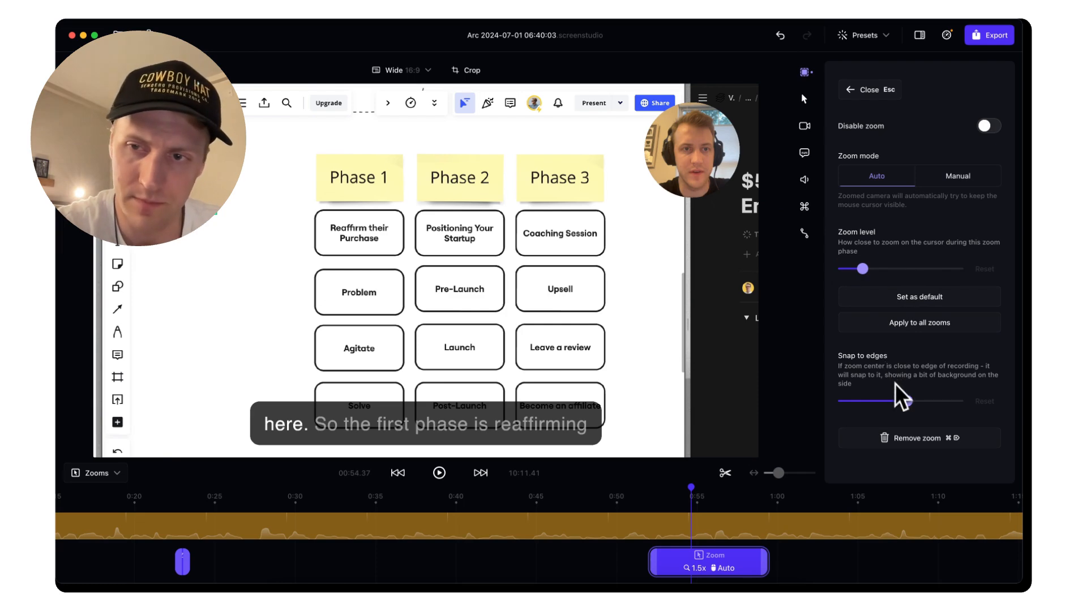
mouse_move(895, 385)
mouse_down()
mouse_move(912, 402)
mouse_move(832, 408)
mouse_move(944, 396)
mouse_move(886, 403)
mouse_up()
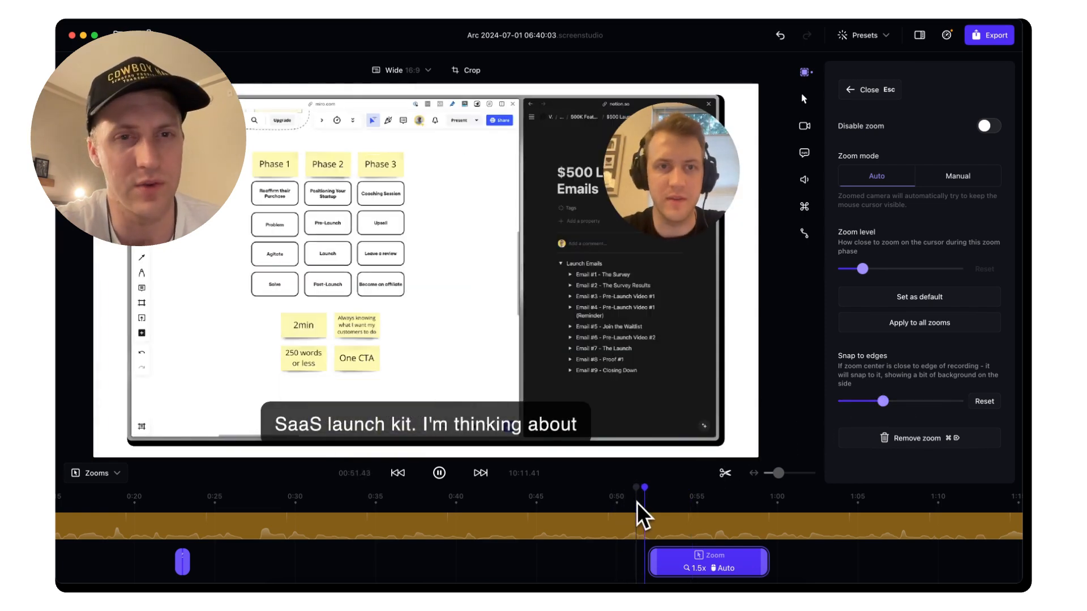
key(space)
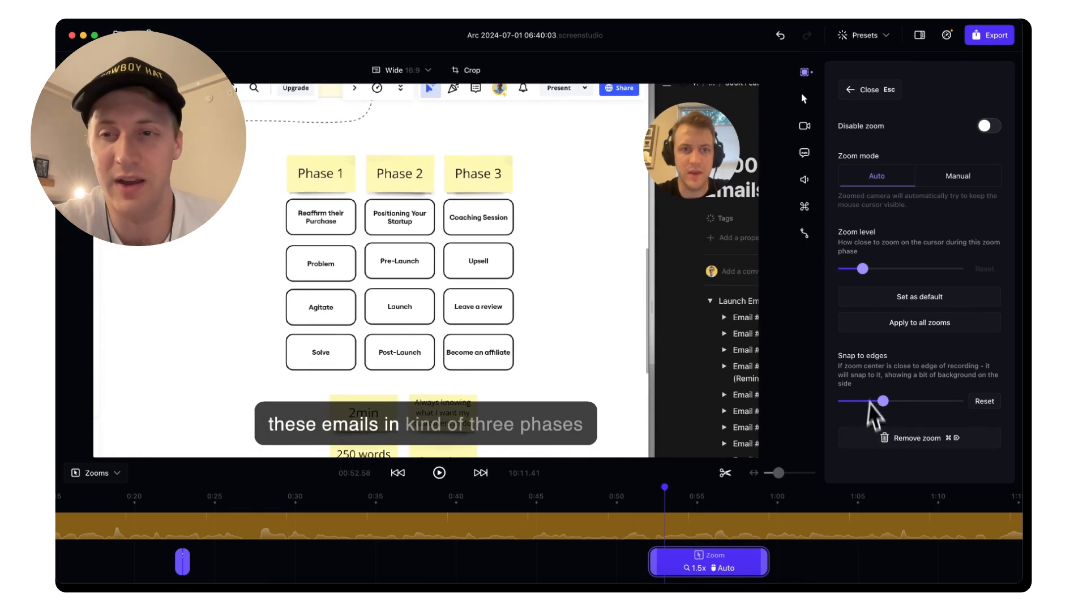
Turn the zoom's snap-to-edges down to its minimum
drag(883, 402, 860, 413)
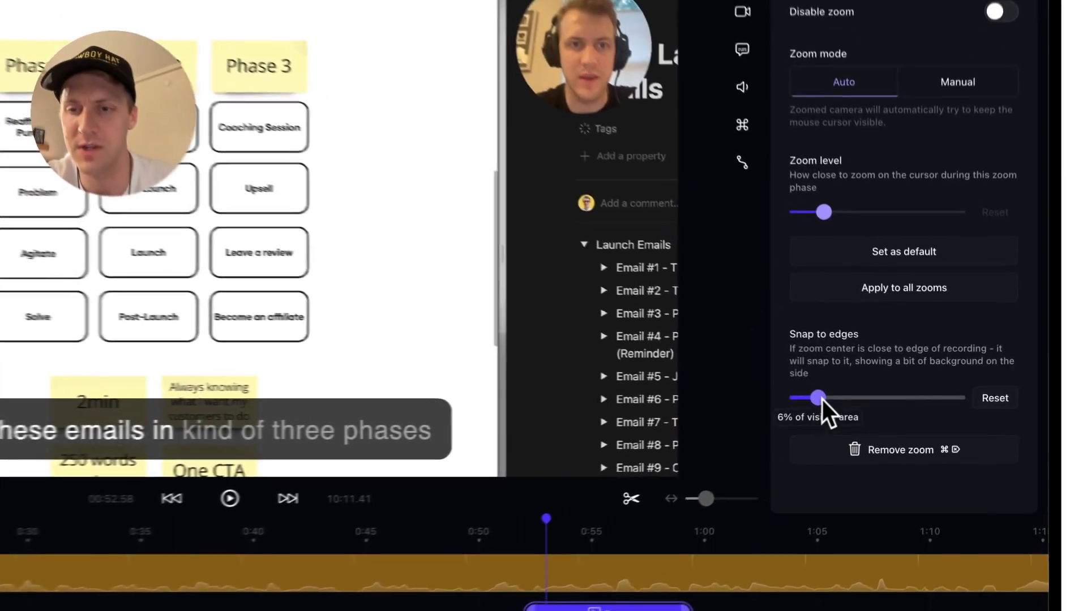
drag(859, 402, 927, 396)
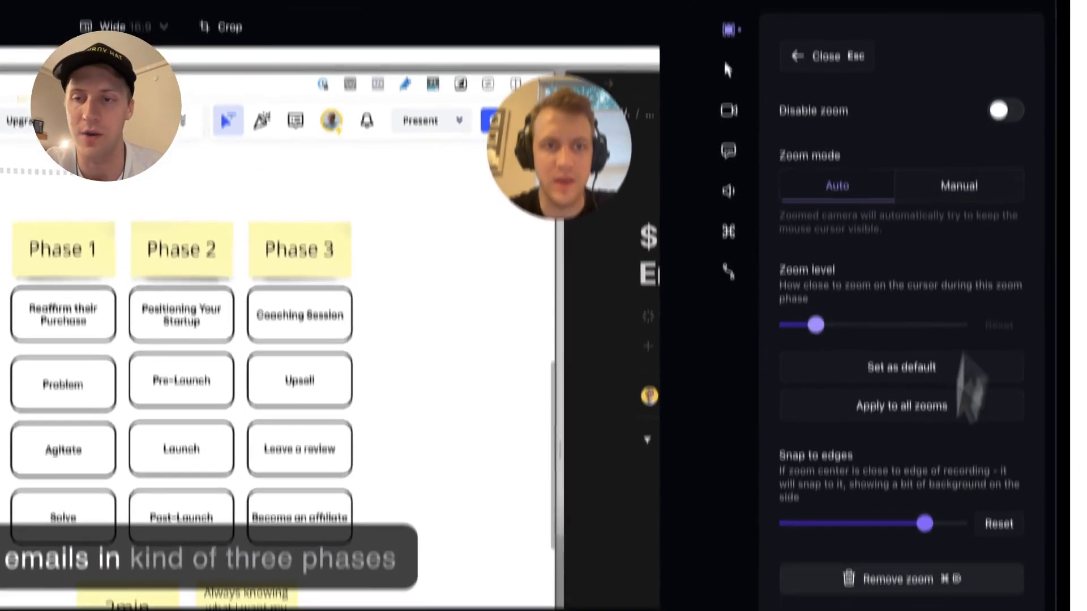
drag(938, 430, 799, 431)
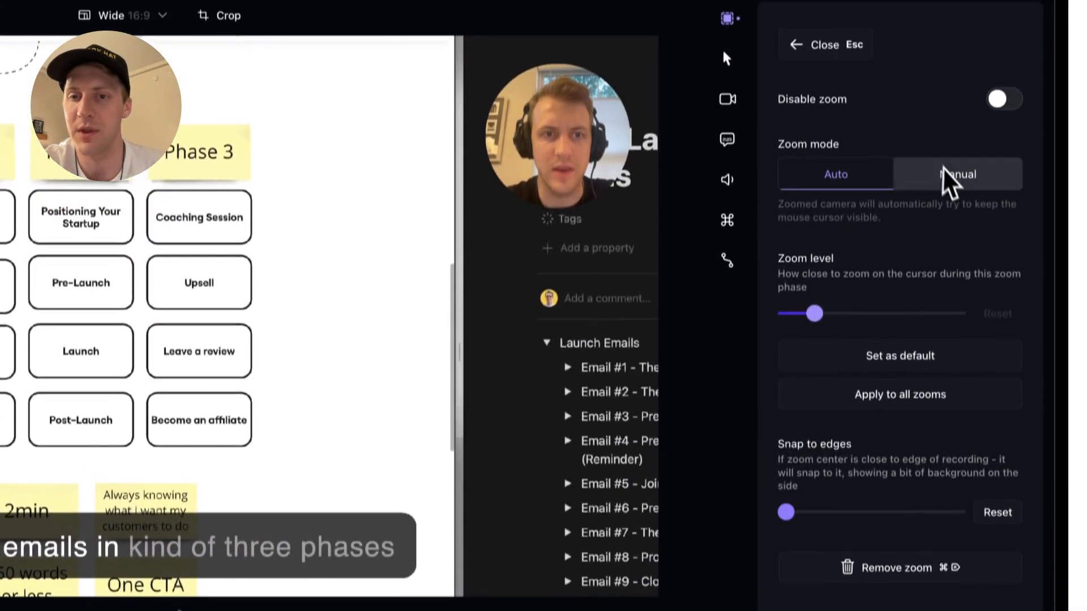
Switch the zoom to Manual mode and aim its focus at the Phase 1–3 board
click(954, 83)
drag(893, 354, 1006, 361)
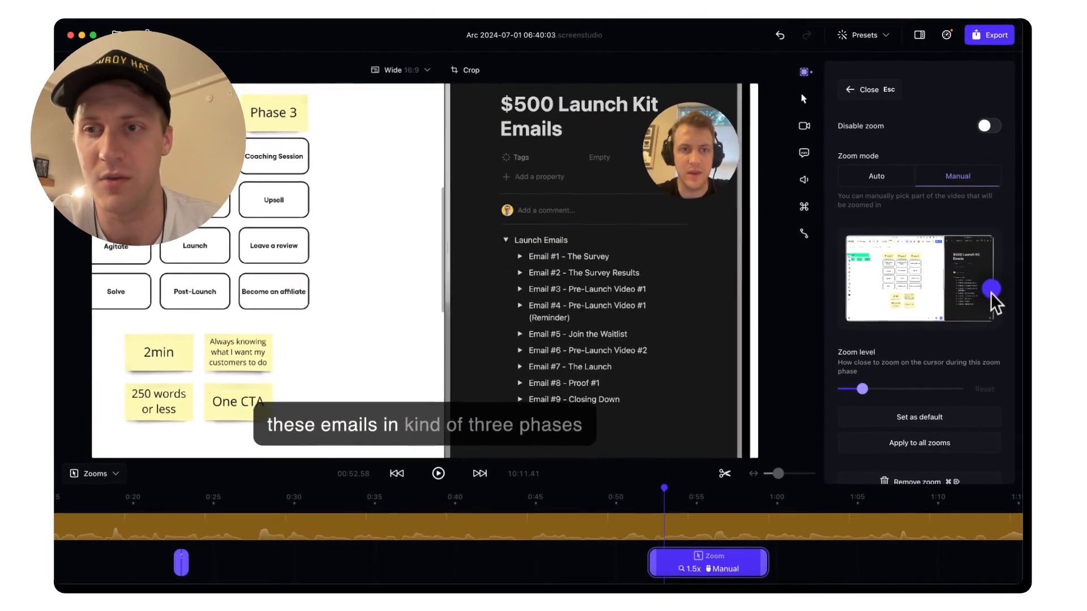
drag(992, 294, 898, 277)
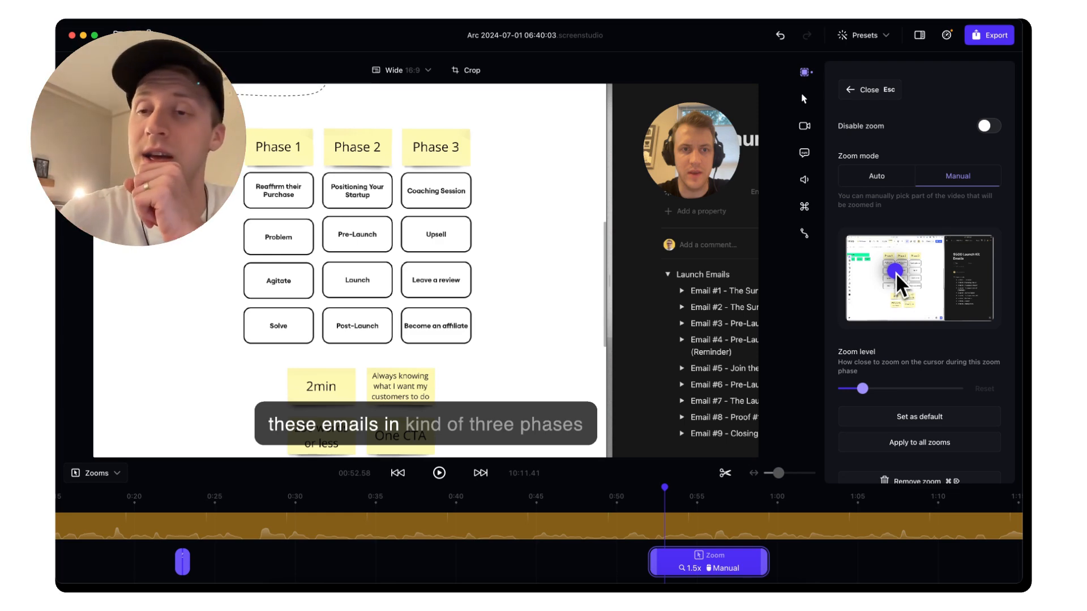
Nudge the manual zoom focus slightly left, then scroll along to the zoom around 2:15
drag(897, 277, 887, 278)
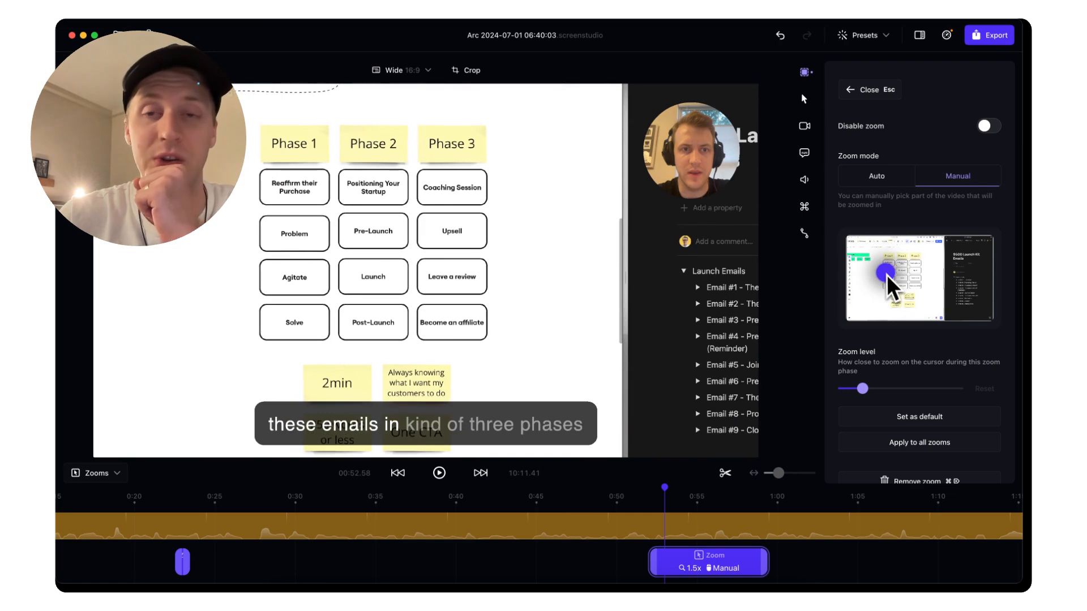
scroll(704, 567, right, 5)
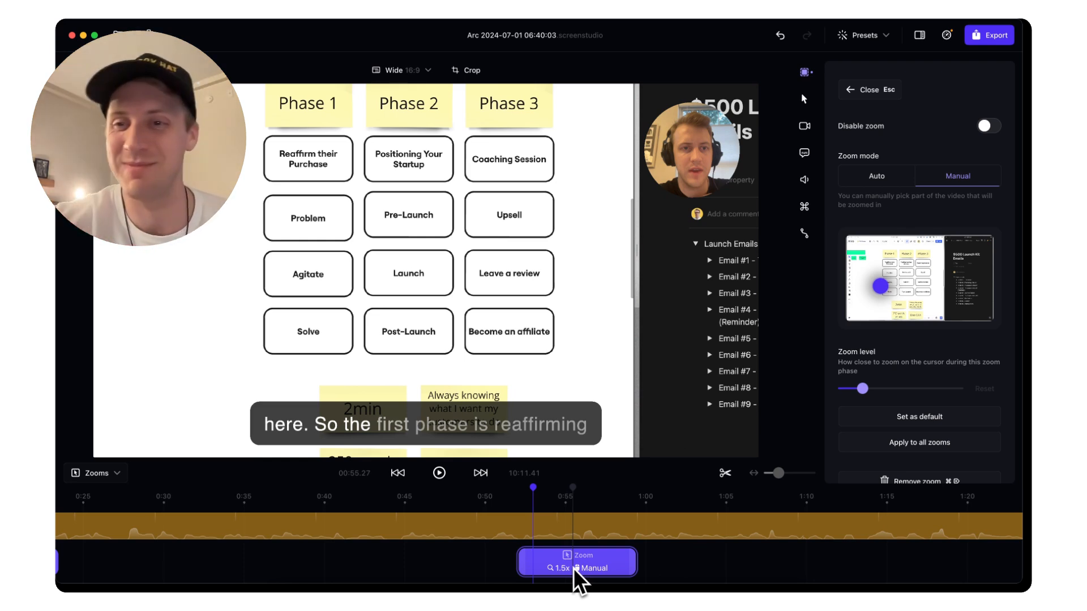
scroll(577, 581, right, 2)
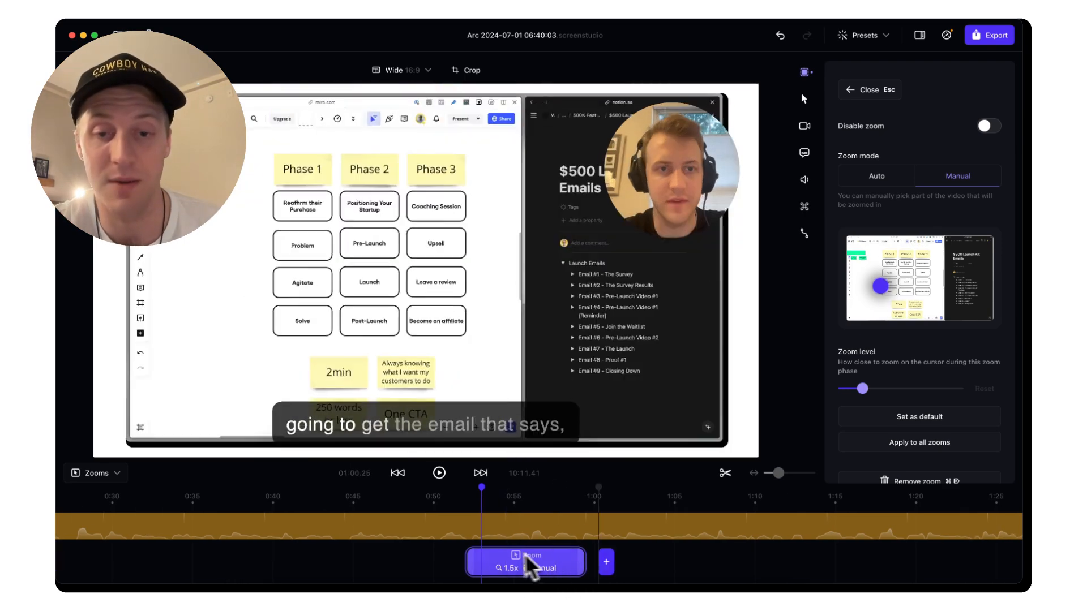
scroll(574, 571, right, 10)
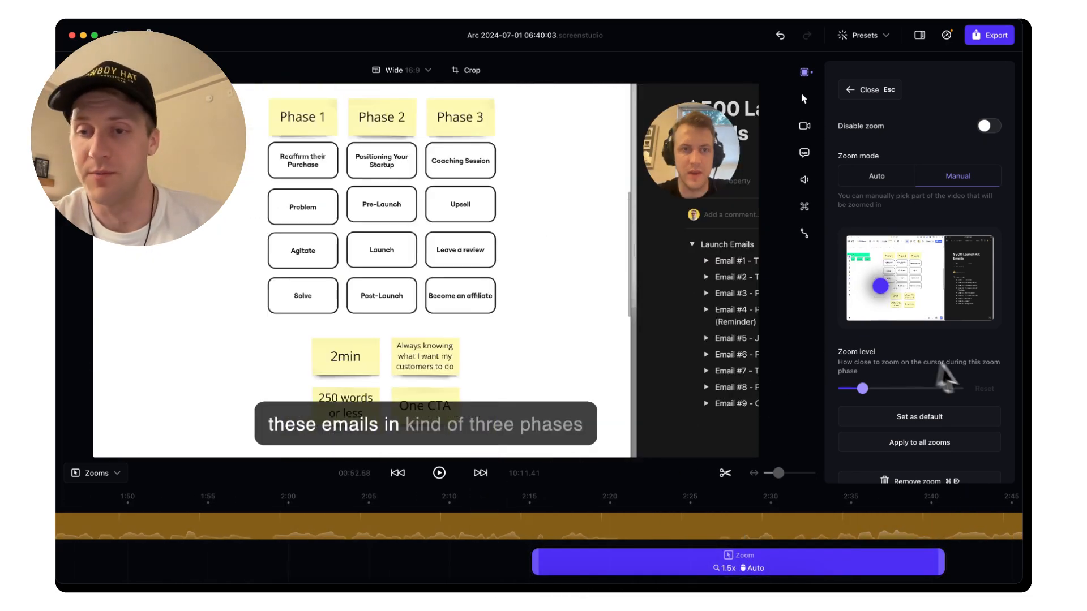
scroll(963, 391, down, 1)
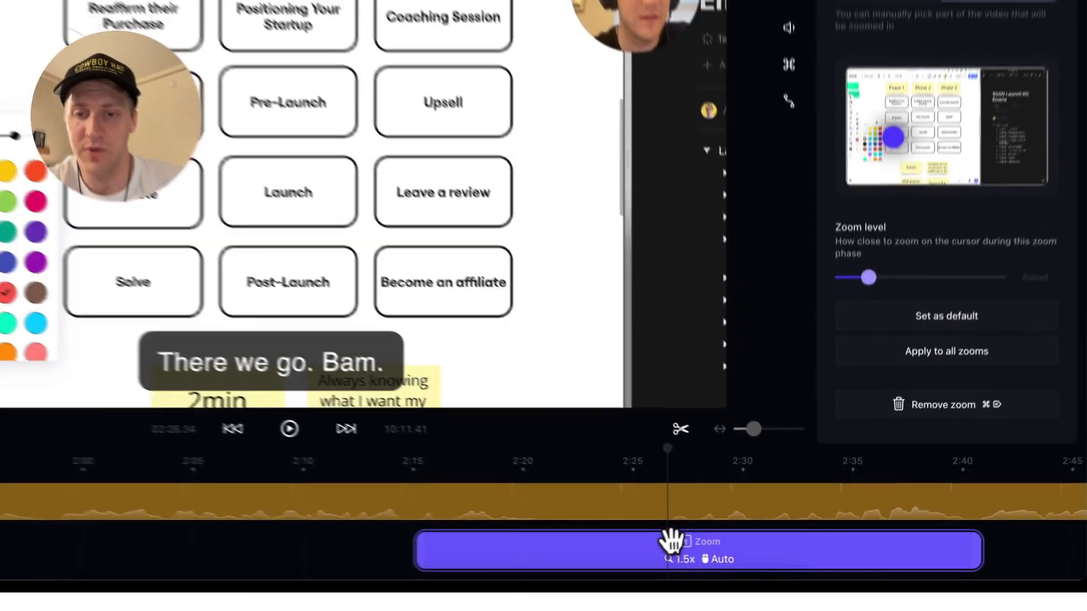
Replace the old zoom with a new one running from about 2:08 to 2:27
key(super+BackSpace)
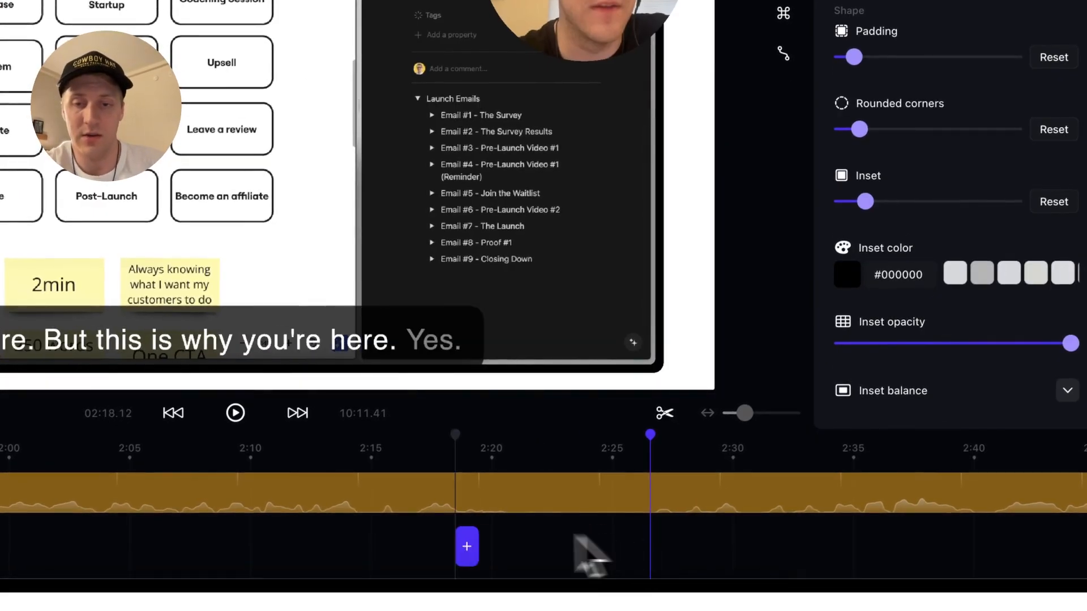
drag(422, 546, 1010, 576)
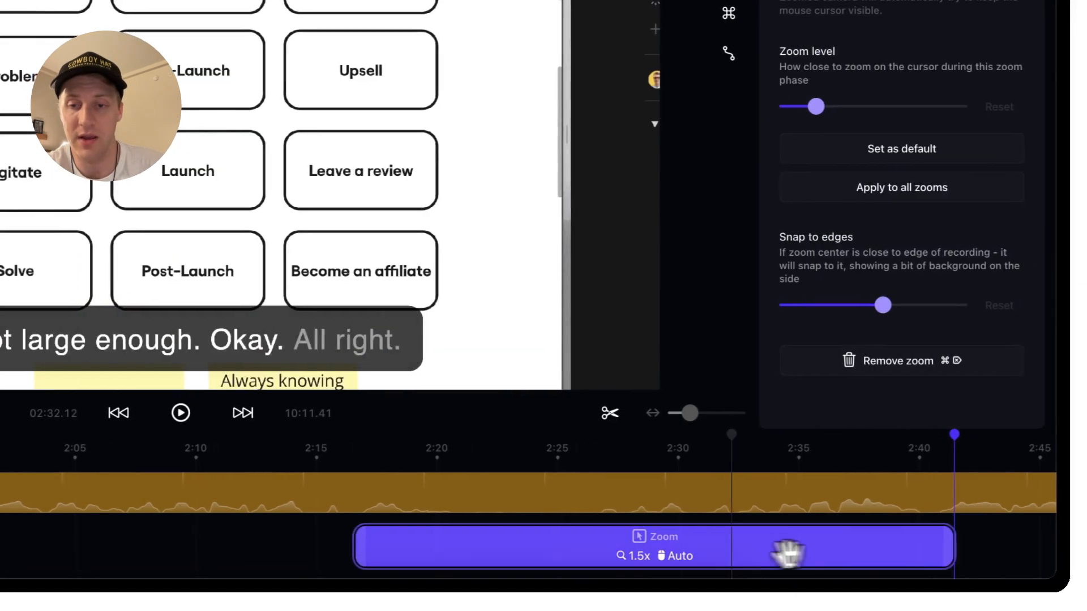
drag(788, 552, 552, 552)
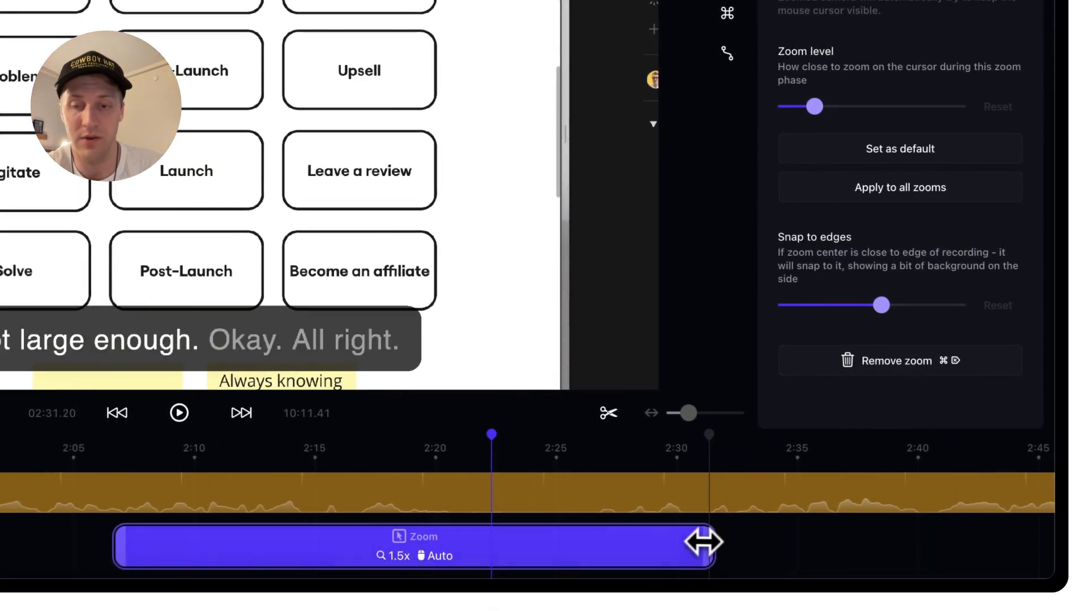
drag(707, 541, 665, 542)
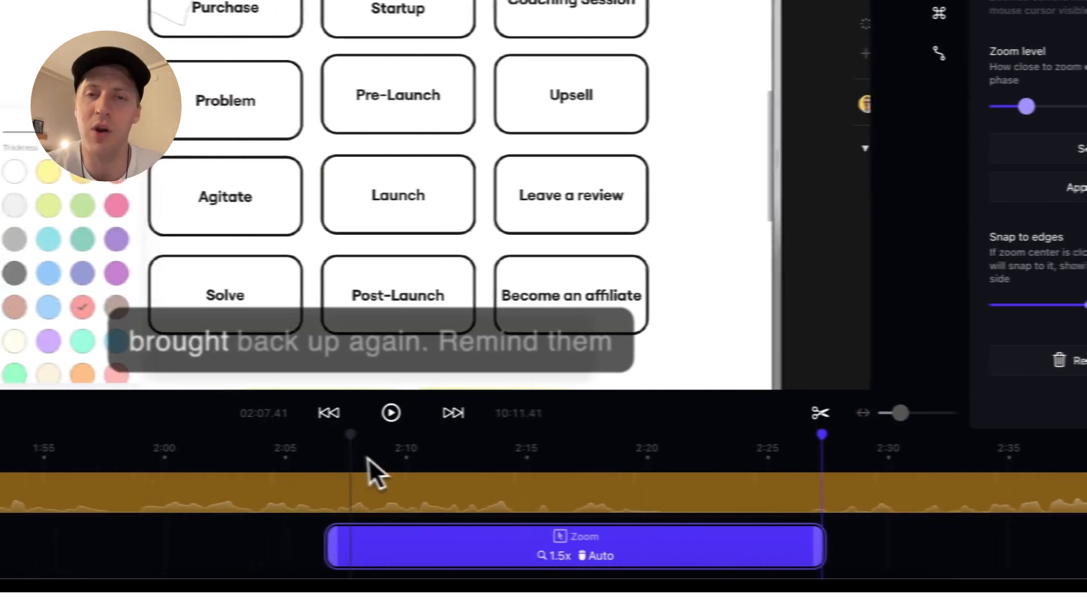
Preview from about 2:05 and zoom the timeline out to show the whole recording
click(139, 456)
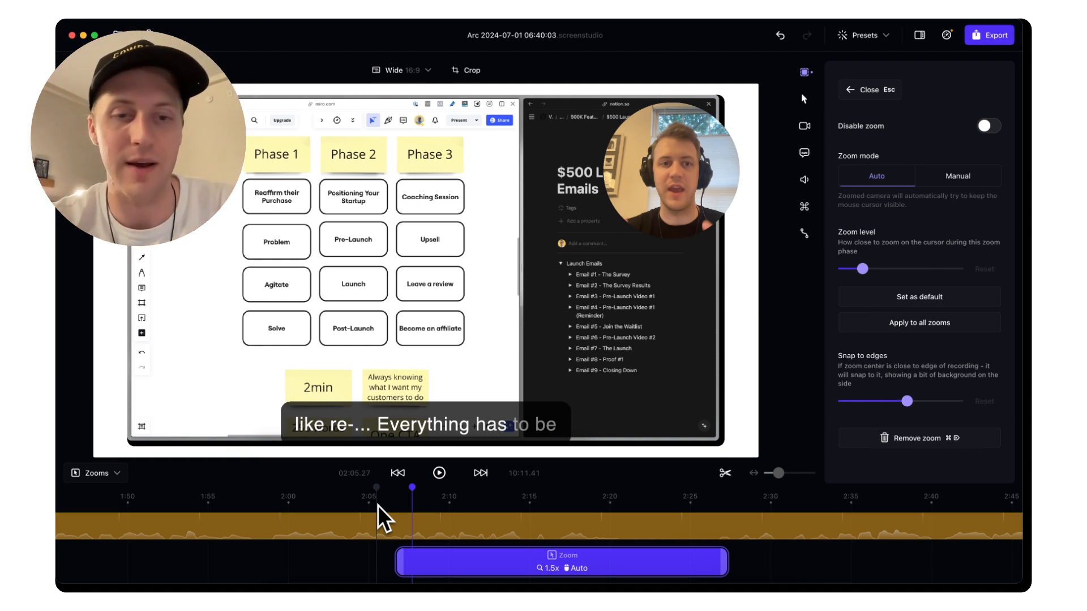
click(378, 505)
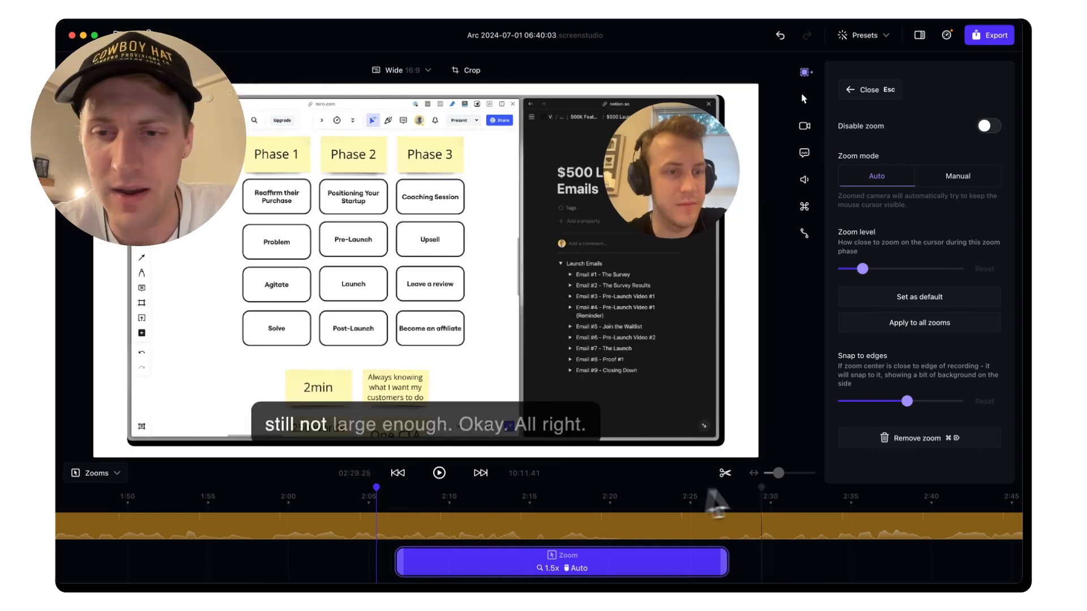
drag(779, 473, 762, 478)
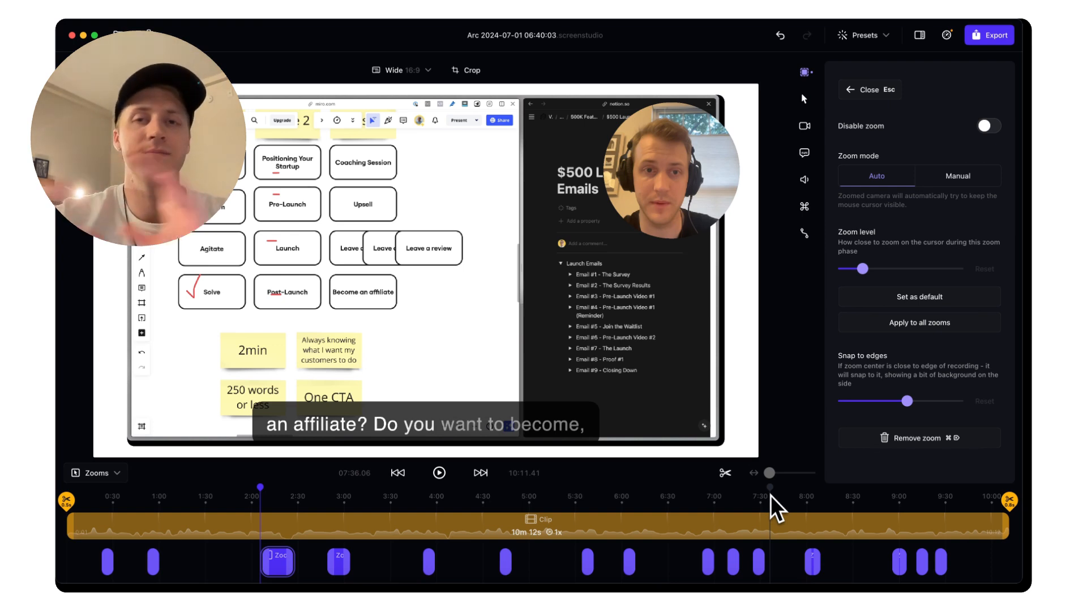
Clear the dated project title so it shows 'Name your project' and open the export settings
click(500, 35)
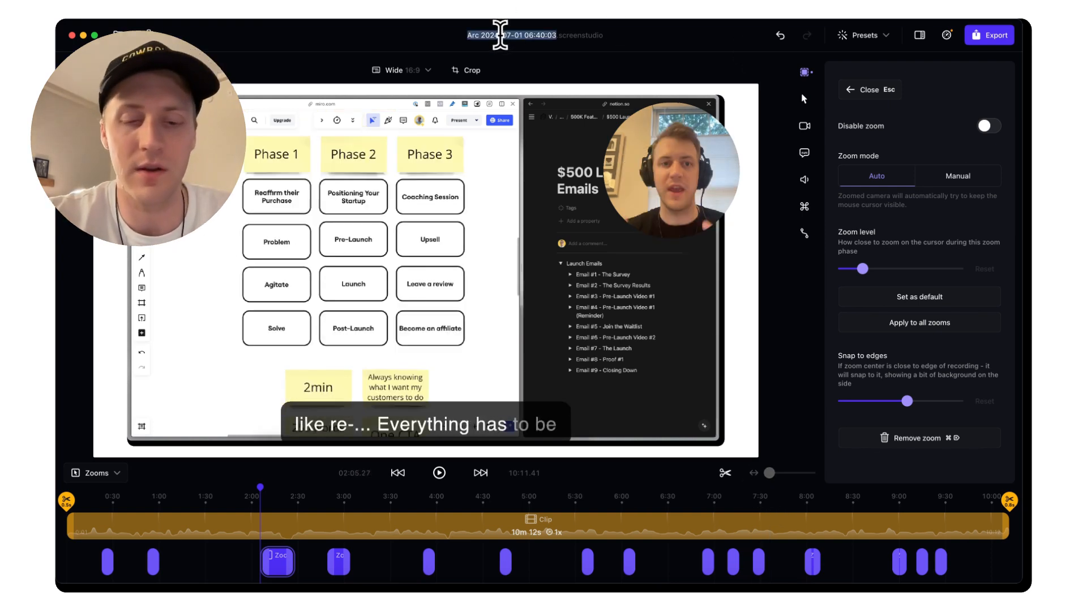
text(Name your project)
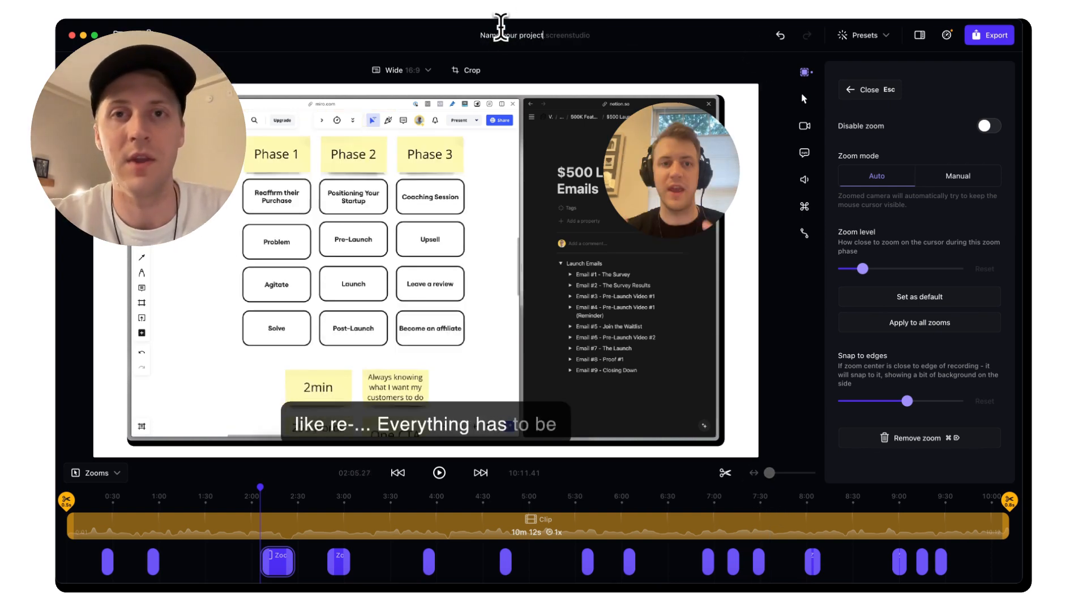
key(Return)
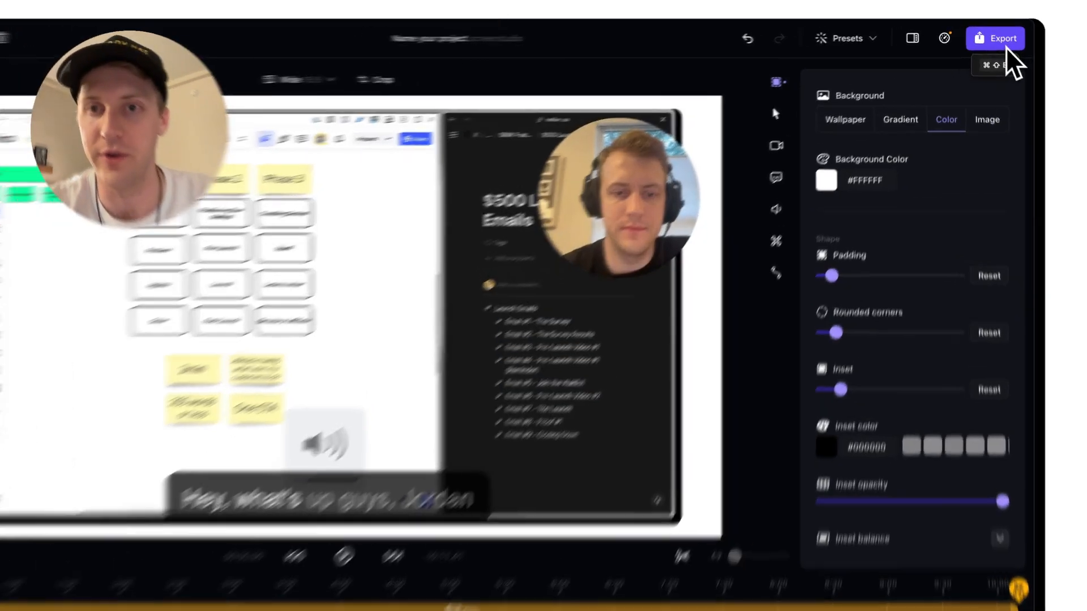
click(998, 41)
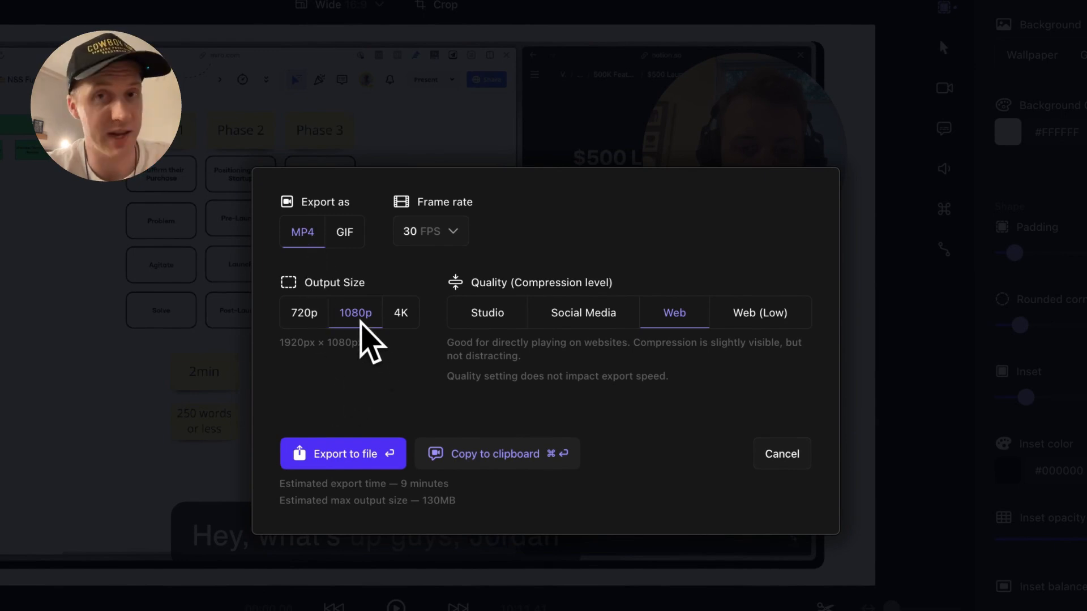
click(389, 313)
click(352, 316)
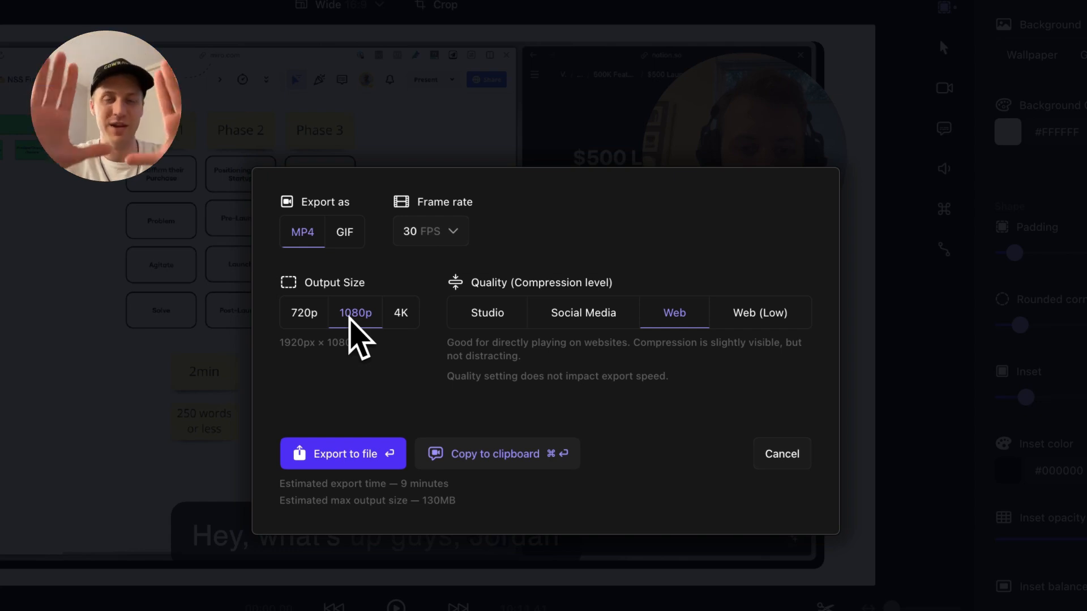
click(409, 315)
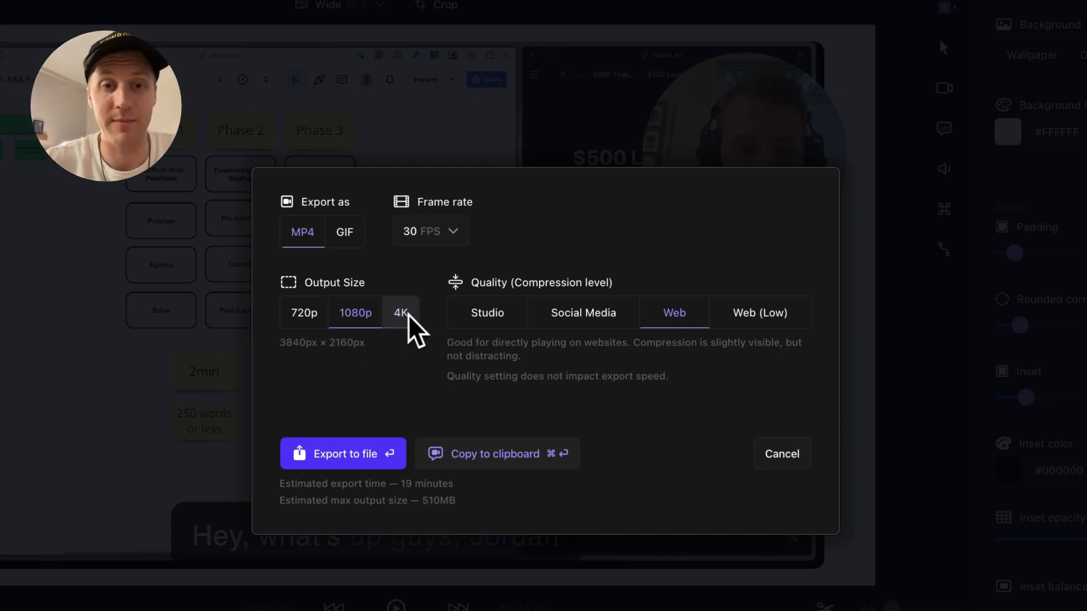
click(358, 315)
click(431, 232)
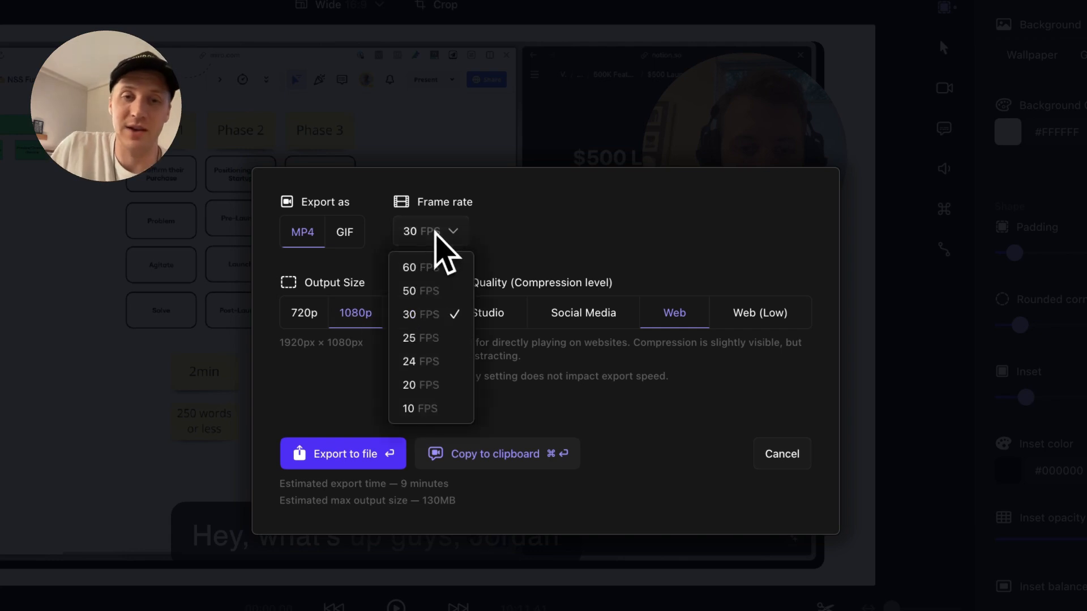
click(437, 320)
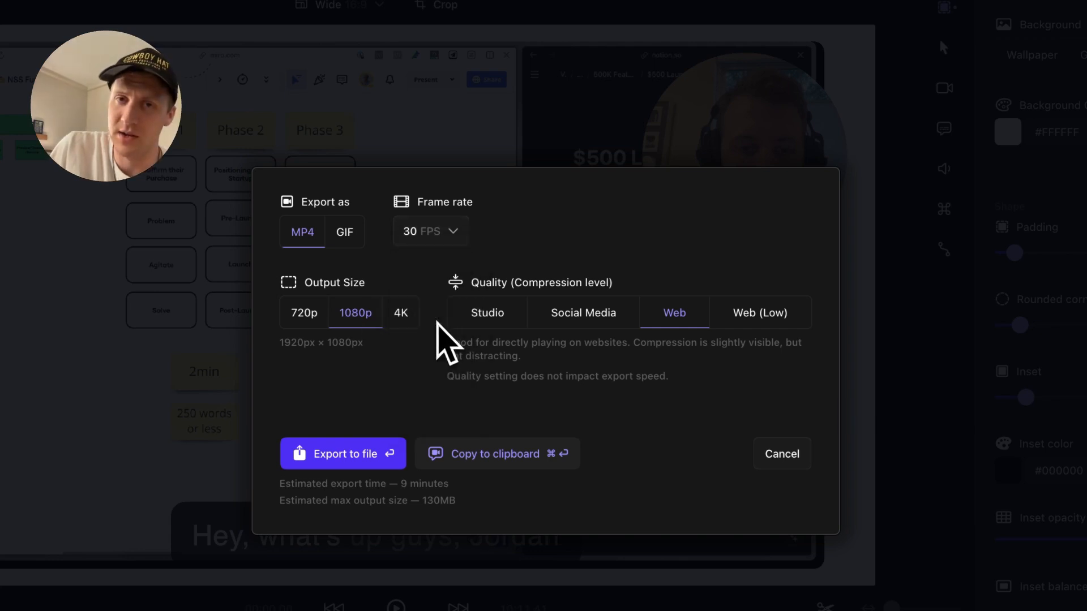
click(450, 232)
click(447, 267)
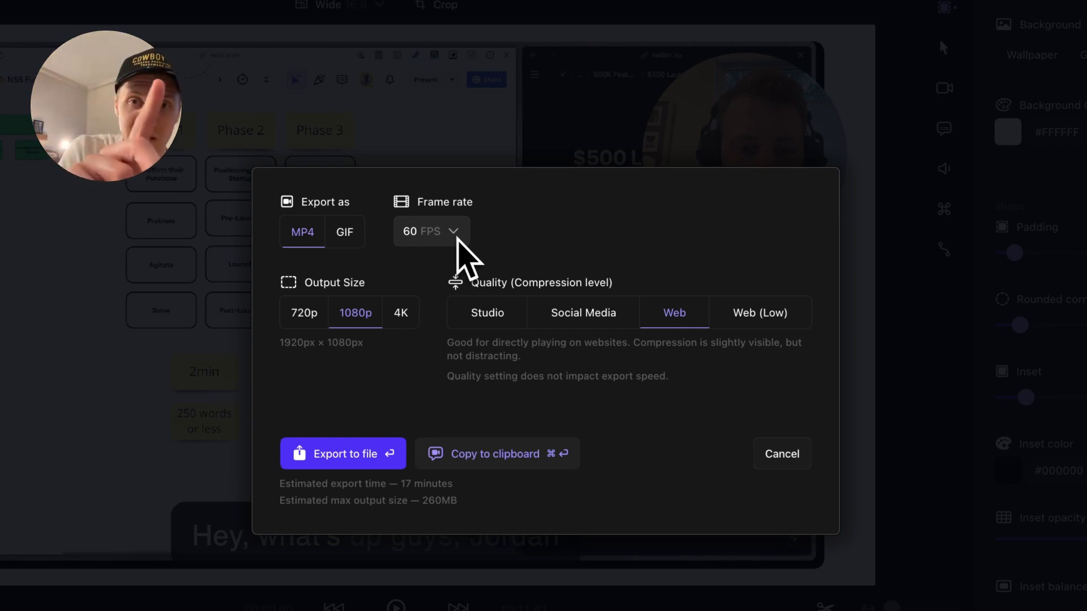
click(458, 238)
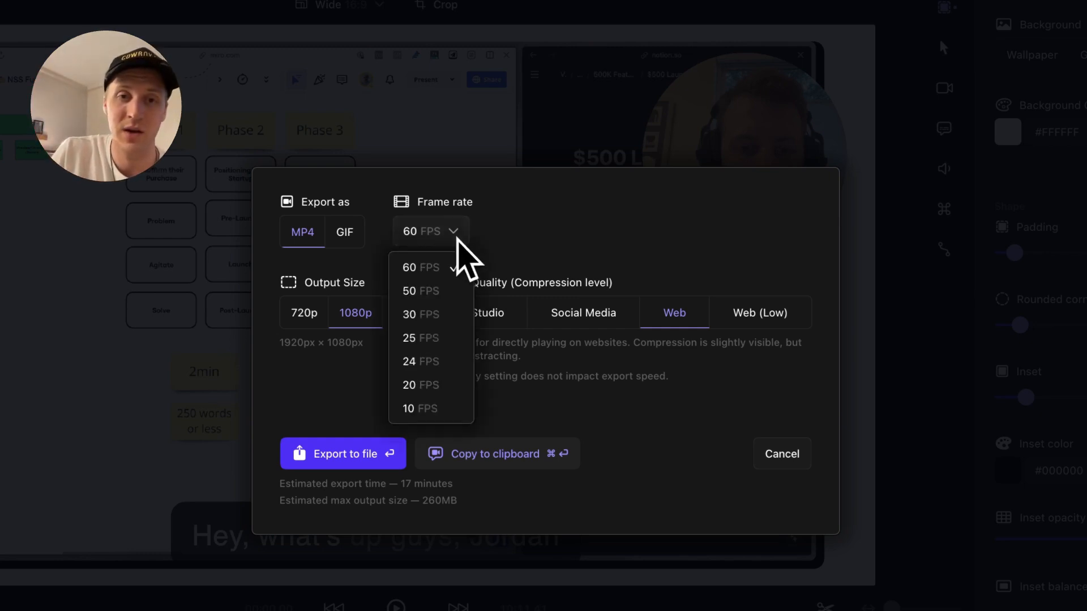
click(432, 359)
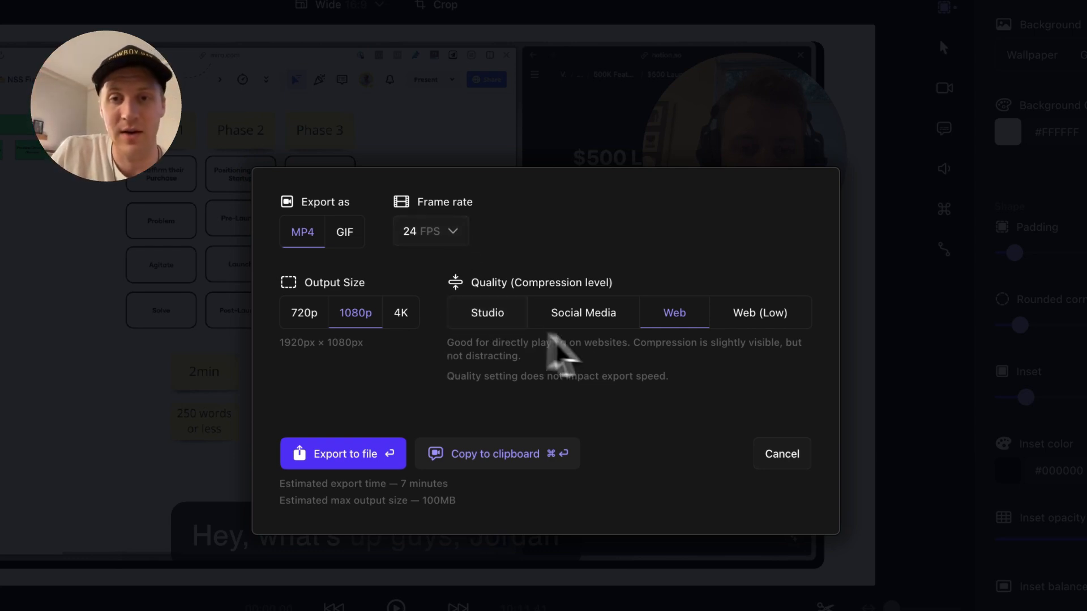
click(584, 313)
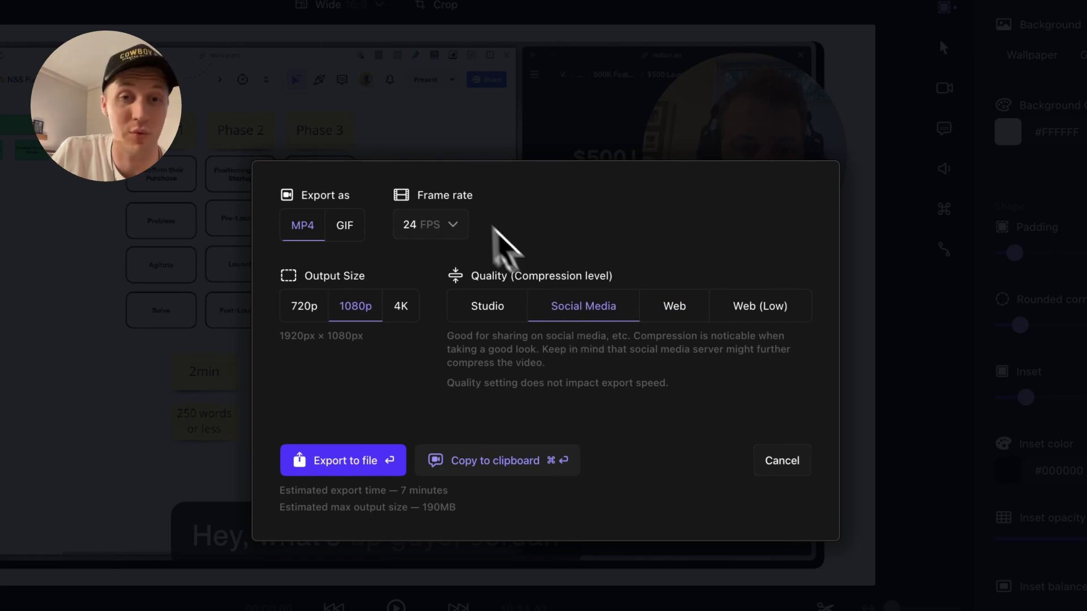
click(446, 225)
click(425, 308)
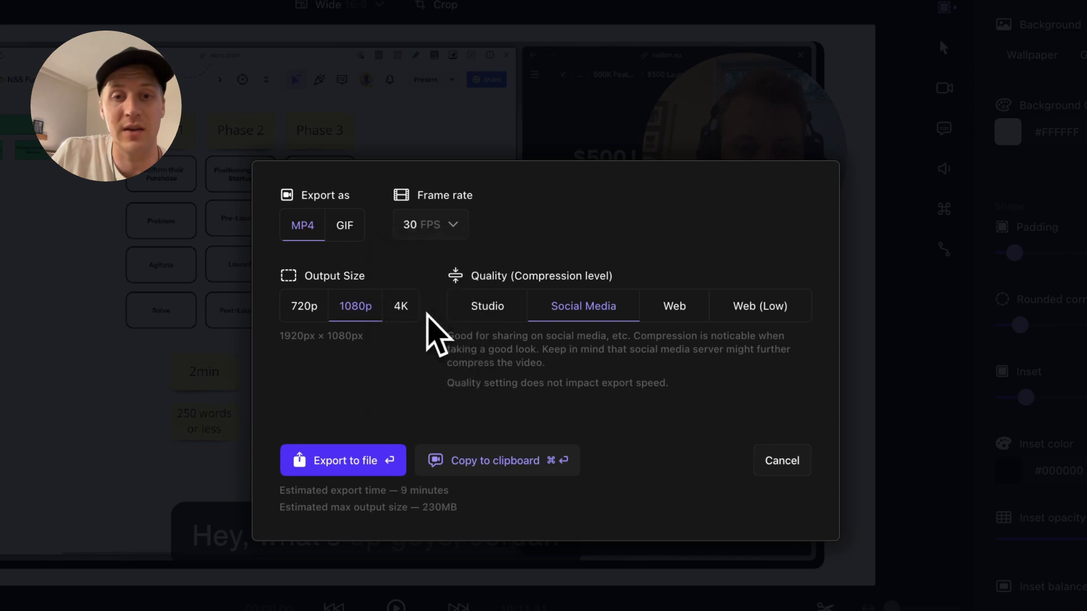
click(489, 313)
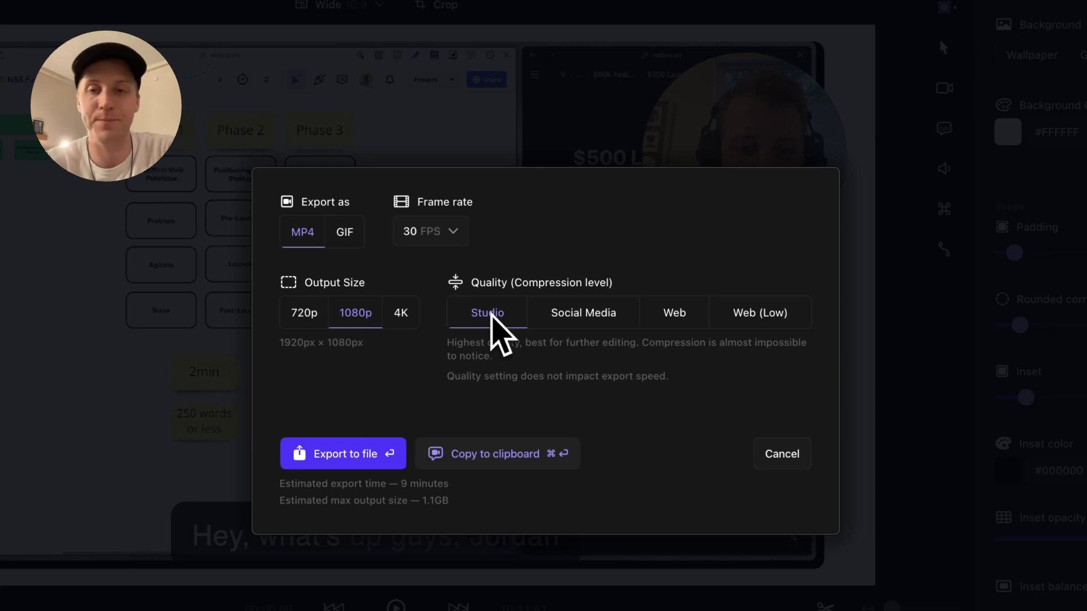
click(748, 313)
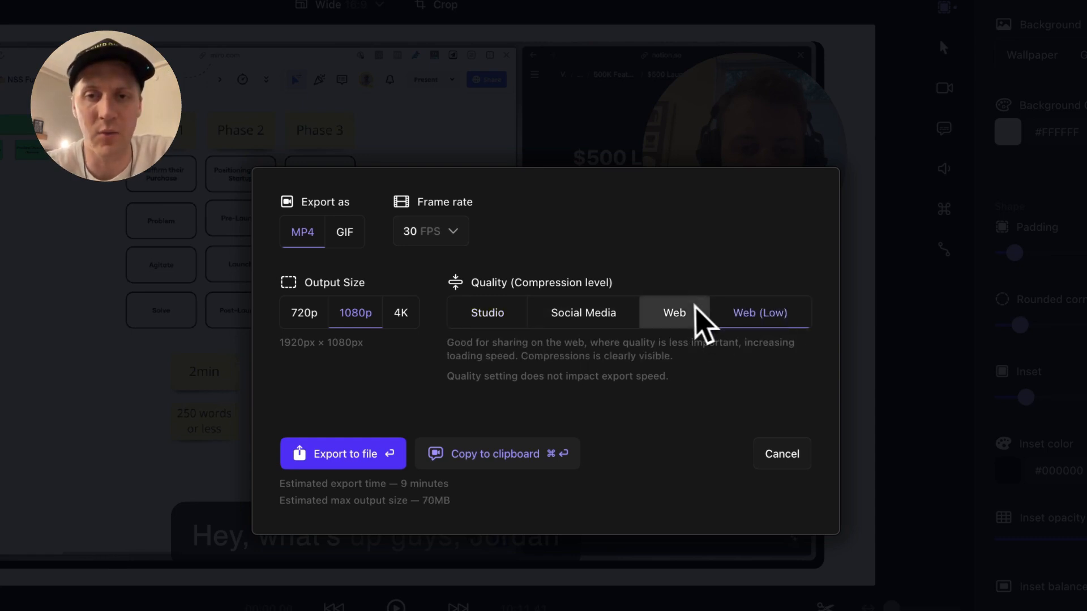
click(696, 308)
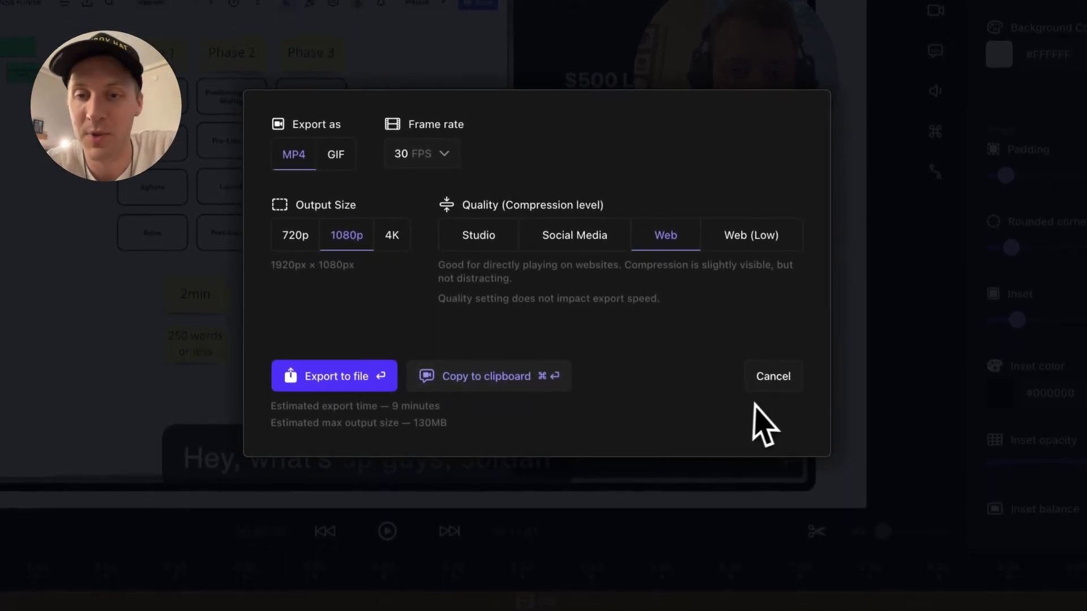
Try GIF export at 30 FPS, 720p and high quality, then revert to MP4 and cancel
click(336, 155)
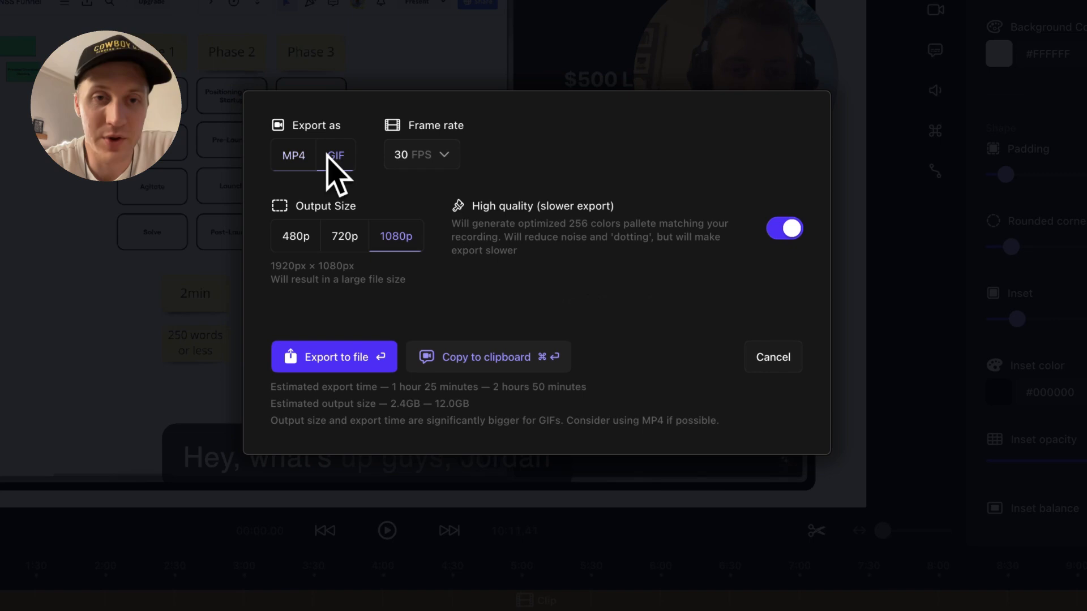
click(410, 163)
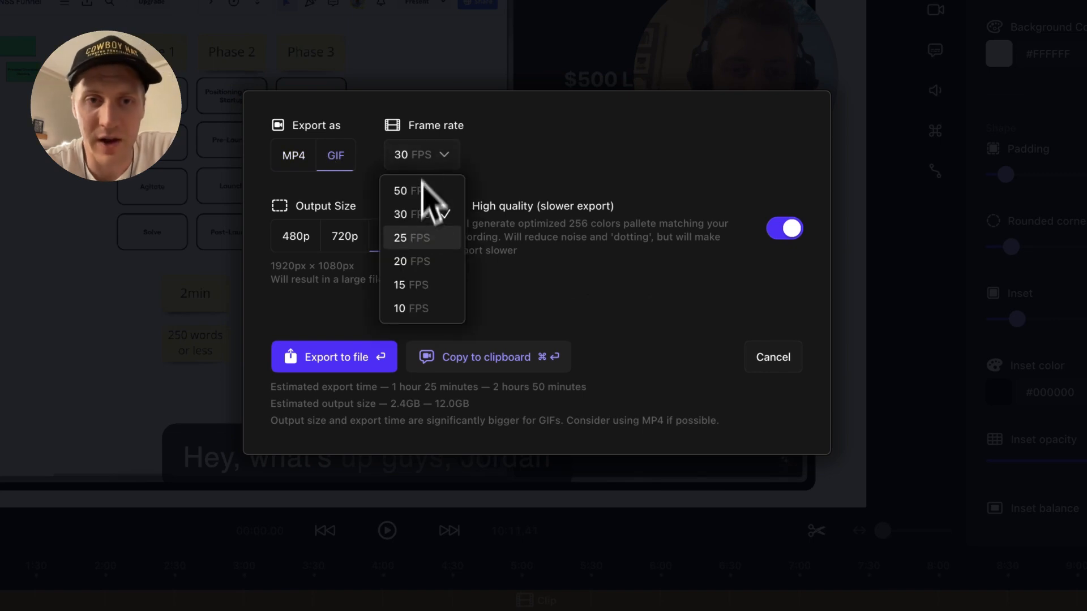
click(418, 215)
click(344, 249)
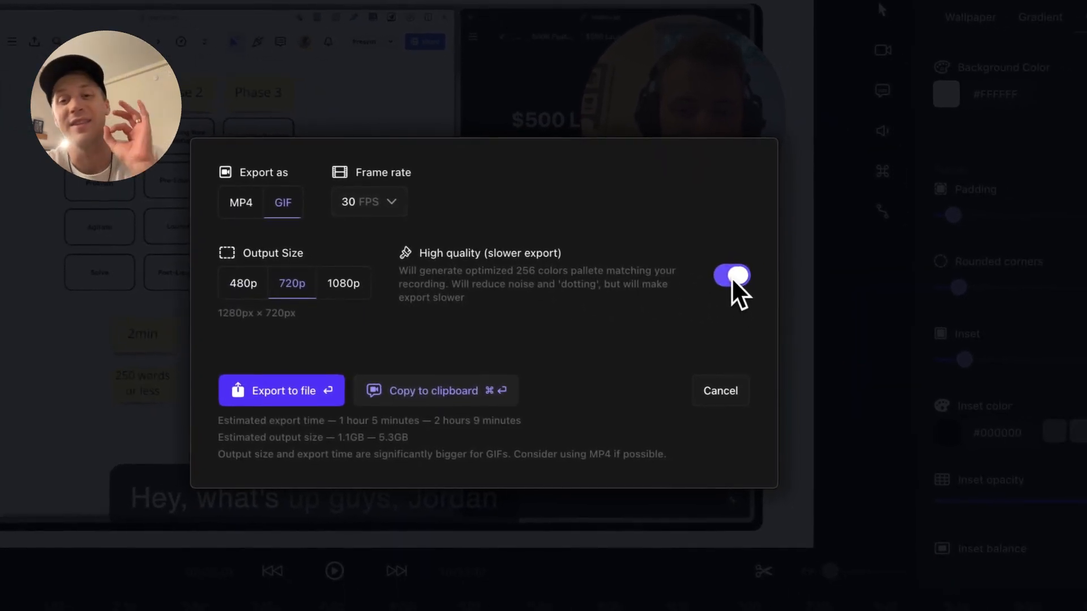
click(791, 292)
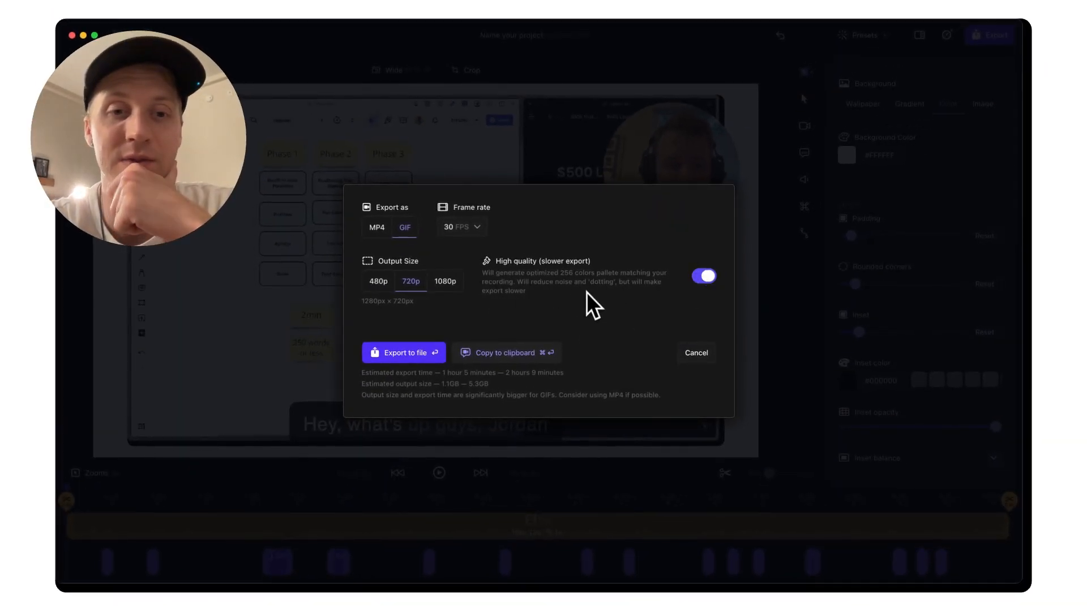
click(376, 231)
click(699, 375)
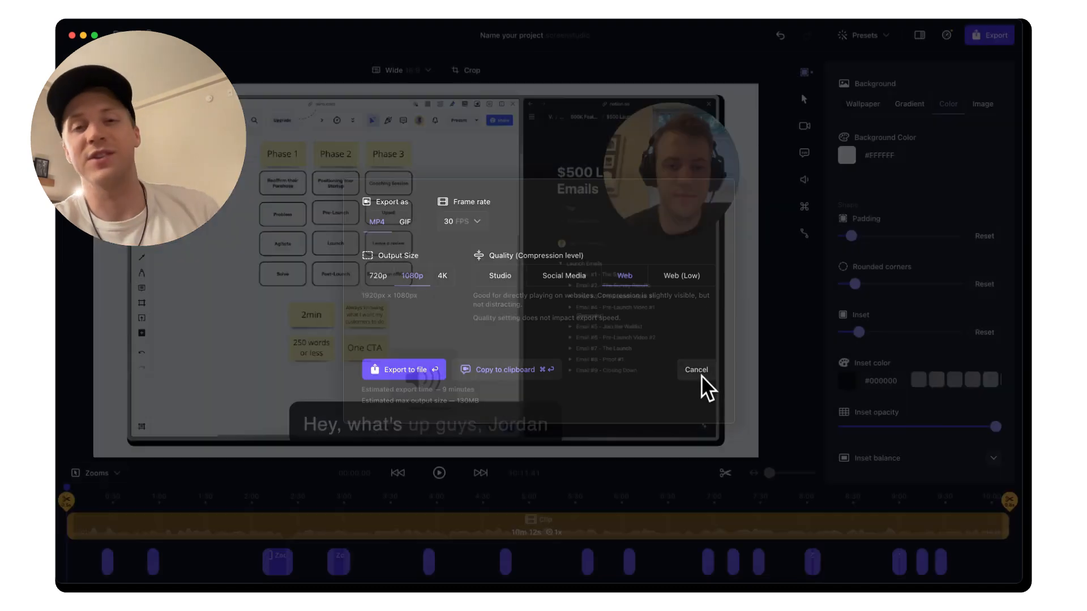